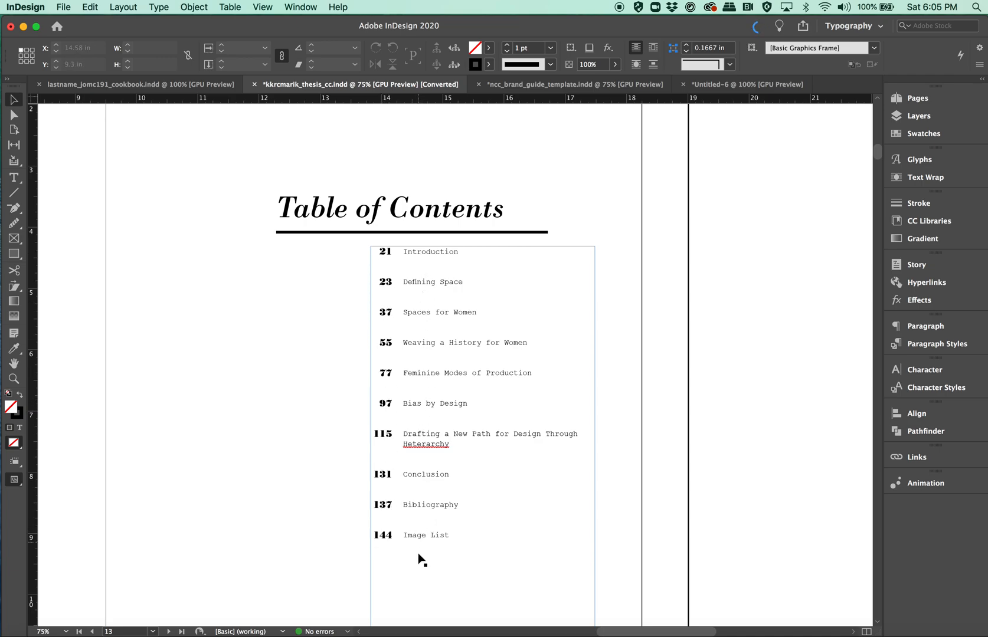
# - View the table of contents layout in the ncc_brand_guide_template document
pyautogui.click(521, 86)
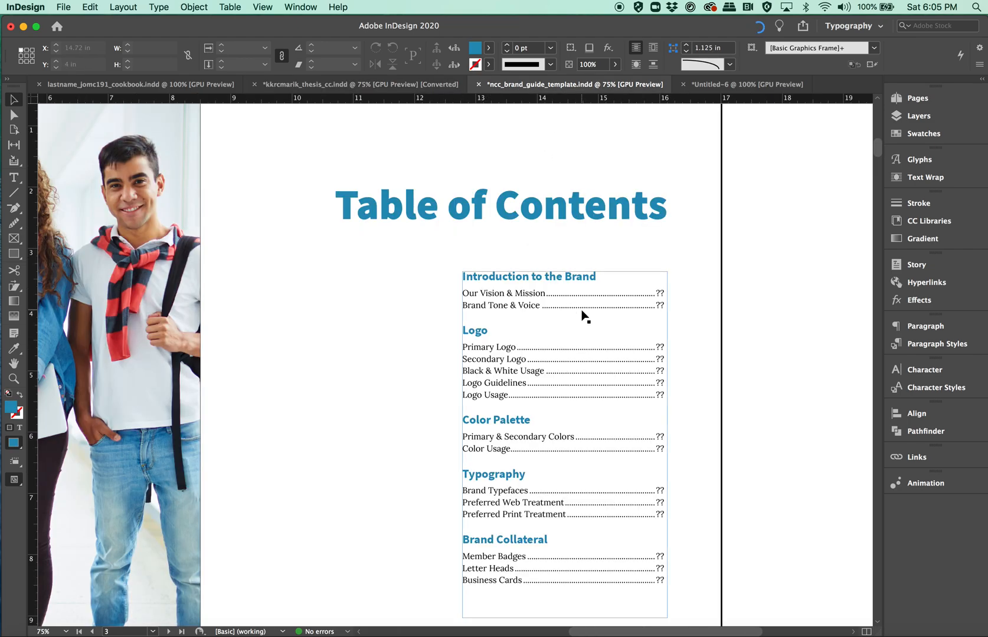
pyautogui.scroll(-1, 583, 315)
pyautogui.hscroll(1, 583, 315)
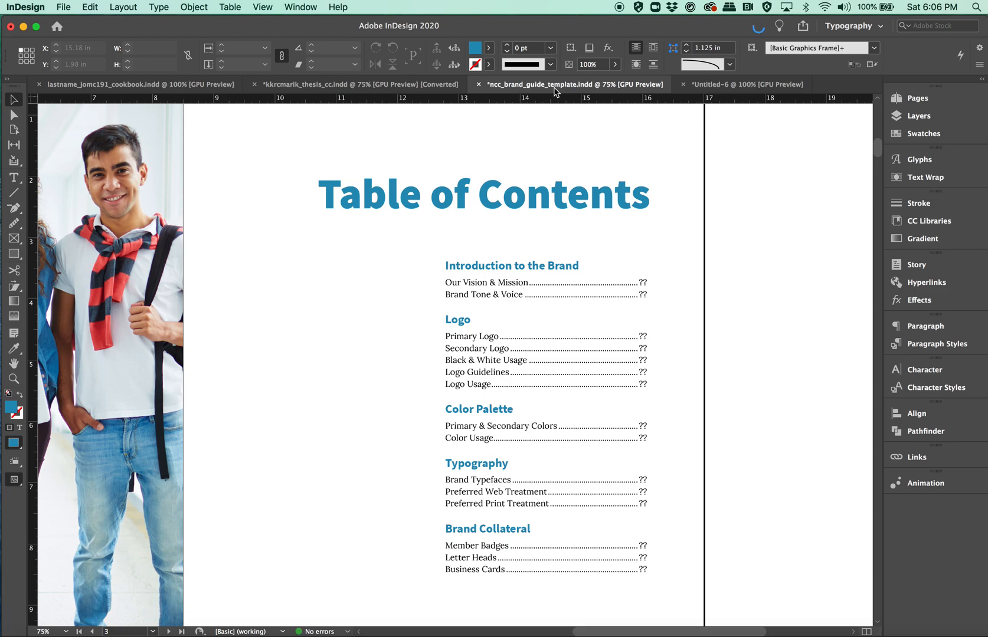
# - Switch to the lastname_jomc191_cookbook document and go to the blank page 3
pyautogui.click(170, 88)
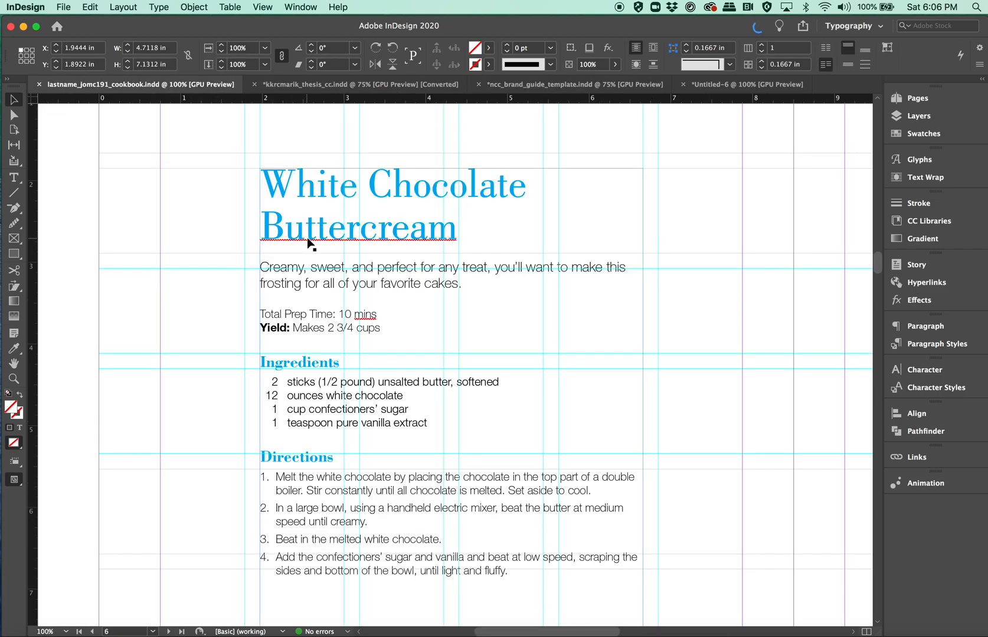
pyautogui.scroll(12, 307, 238)
pyautogui.hscroll(2, 307, 239)
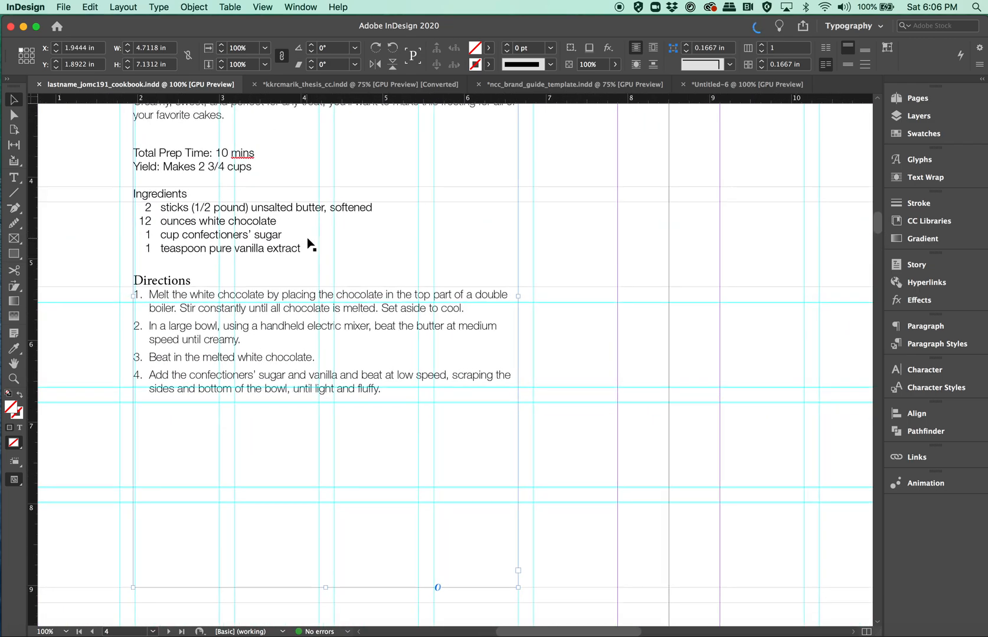
pyautogui.press('super+minus')
pyautogui.scroll(20, 308, 238)
pyautogui.hscroll(6, 308, 238)
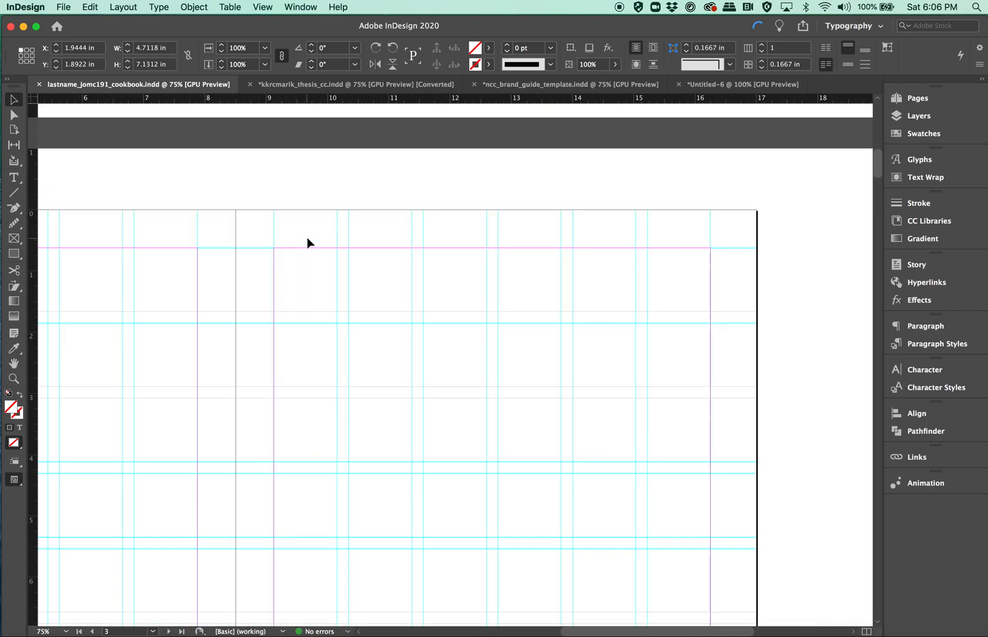
pyautogui.scroll(10, 308, 239)
pyautogui.scroll(-10, 307, 239)
pyautogui.hscroll(1, 308, 238)
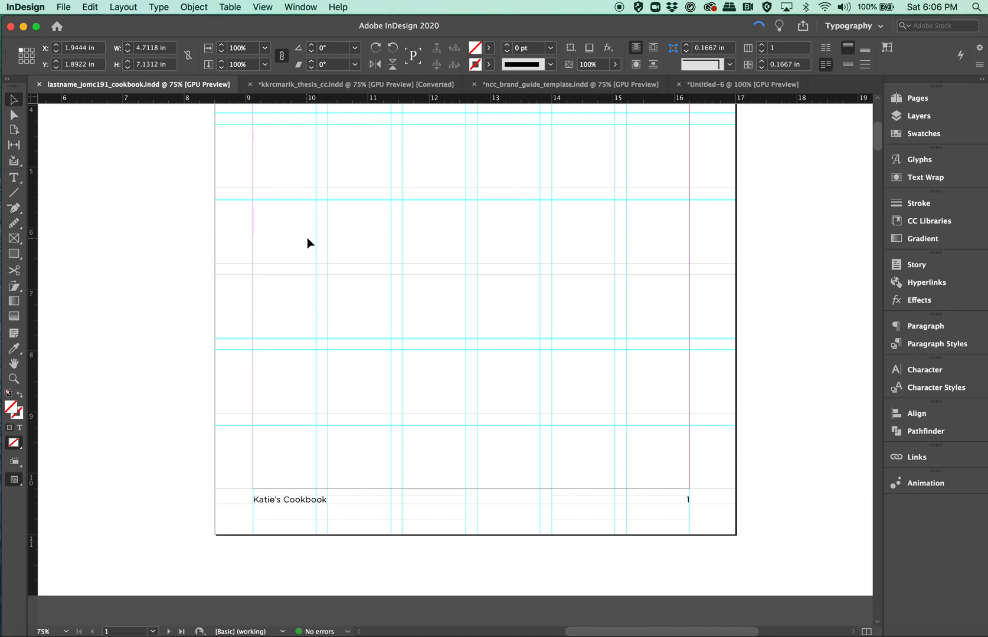
pyautogui.scroll(-15, 308, 238)
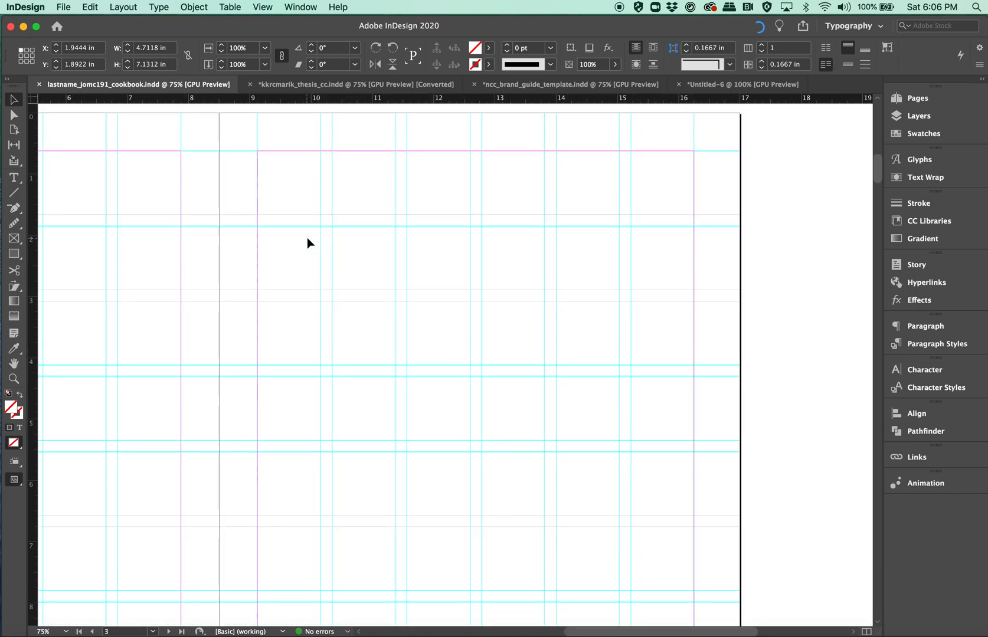
pyautogui.click(299, 253)
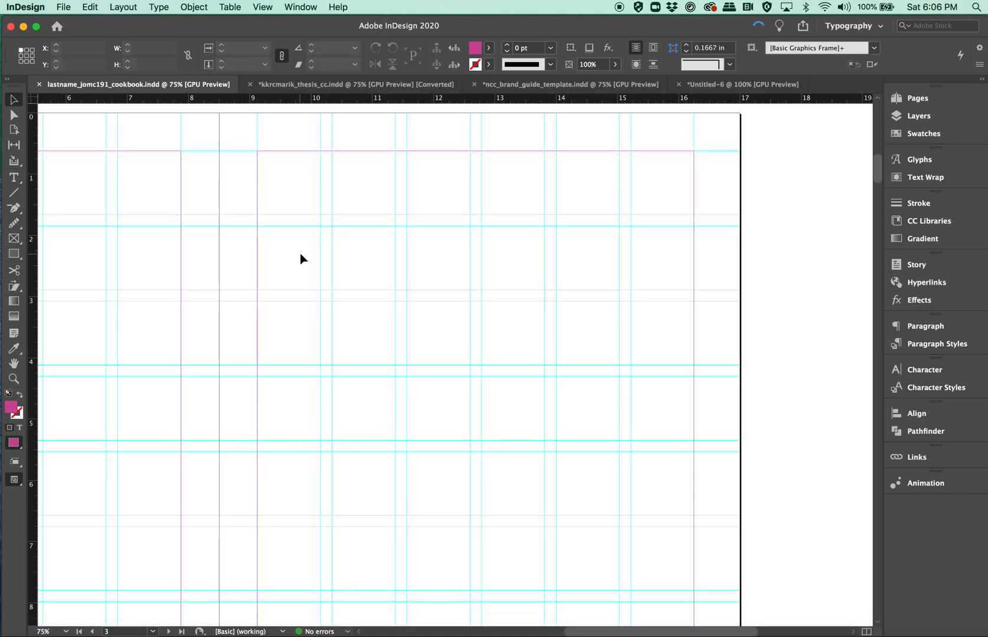
pyautogui.scroll(3, 300, 258)
pyautogui.hscroll(-1, 300, 257)
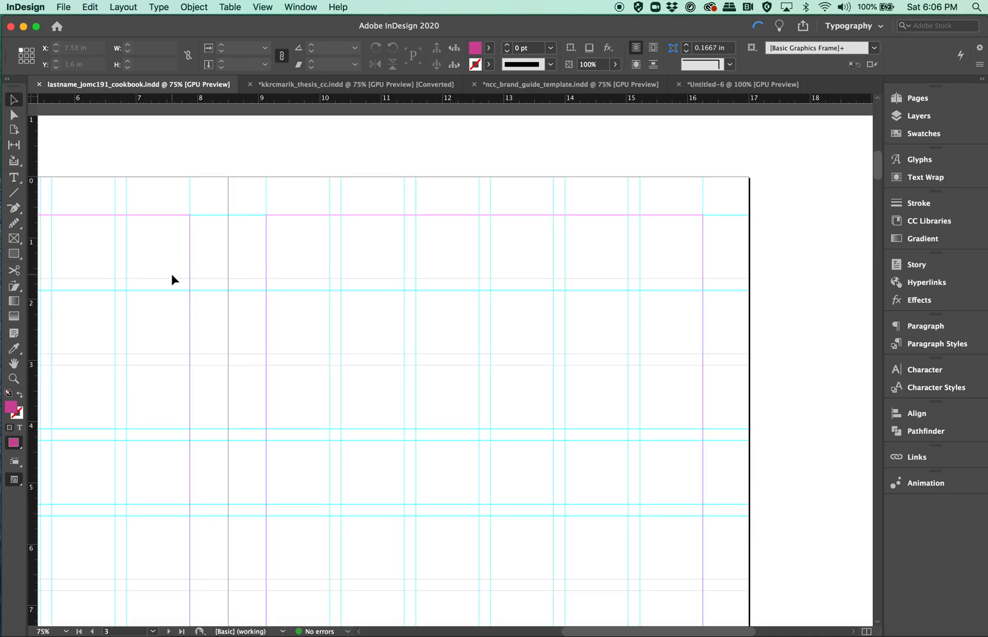
pyautogui.scroll(-5, 172, 275)
pyautogui.hscroll(-8, 172, 275)
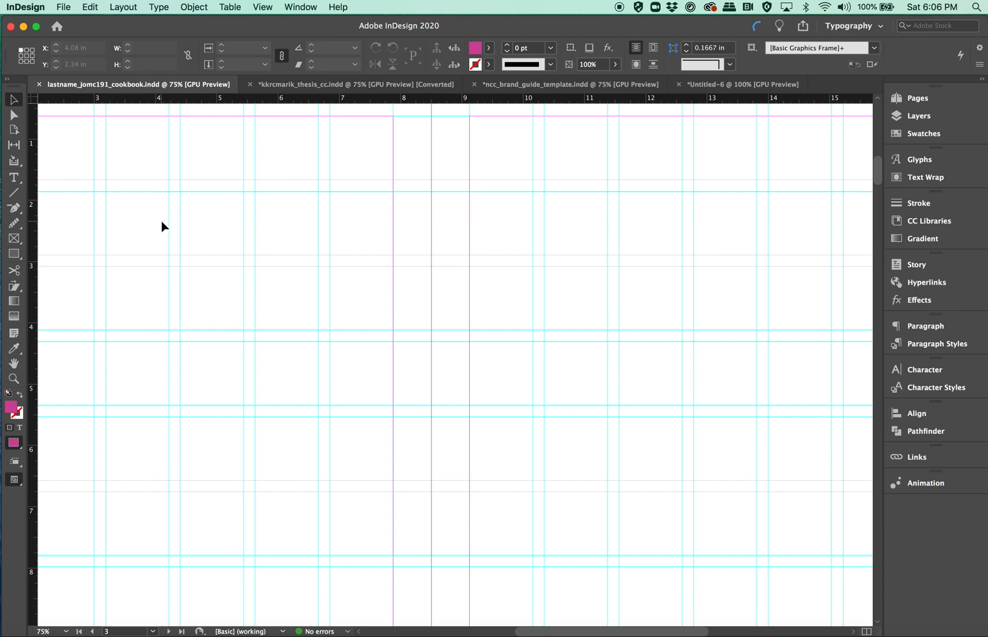
pyautogui.hscroll(5, 365, 391)
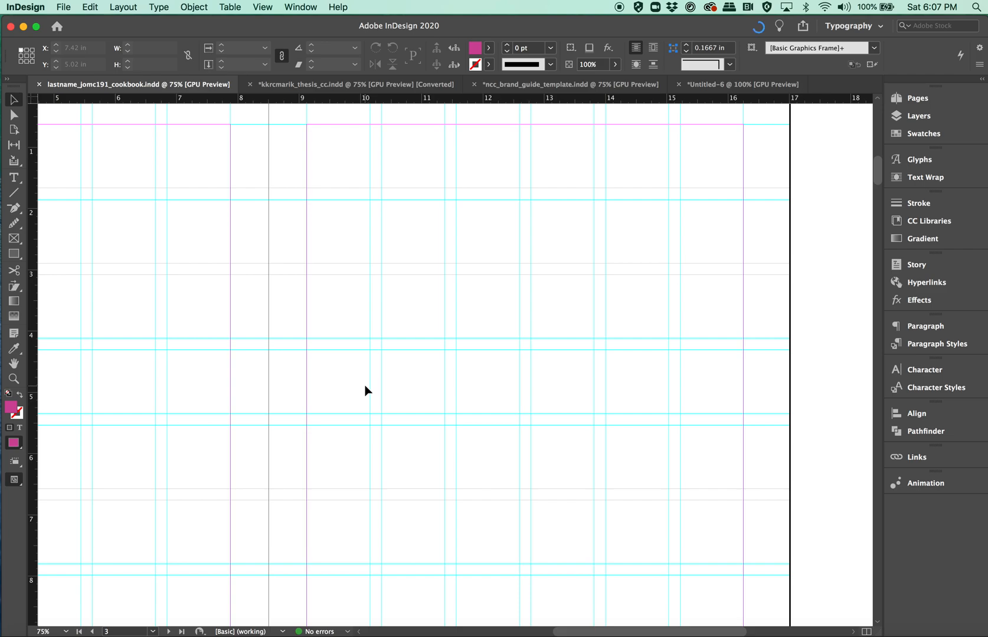
# - Draw a text frame on page 3 and enter the heading "Table of Contents" on its own line
pyautogui.click(13, 178)
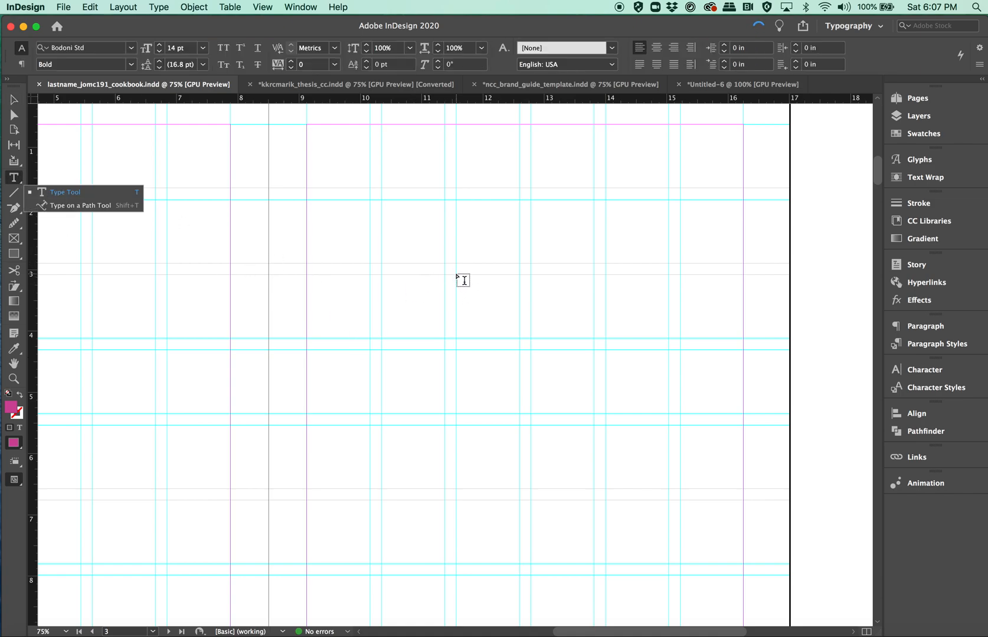
pyautogui.moveTo(455, 272); pyautogui.dragTo(666, 564)
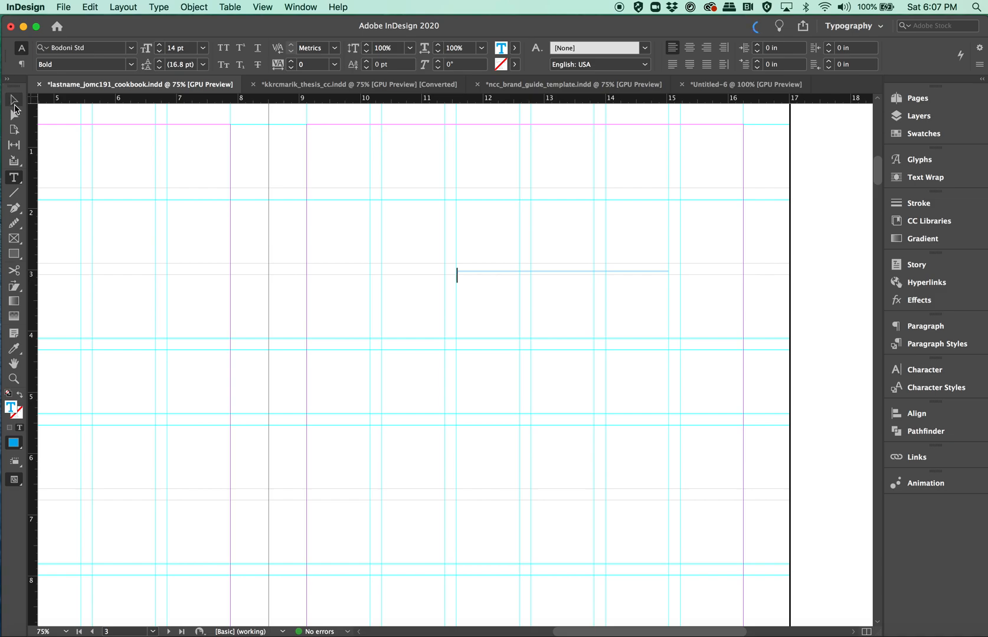
pyautogui.write('Table of Contents')
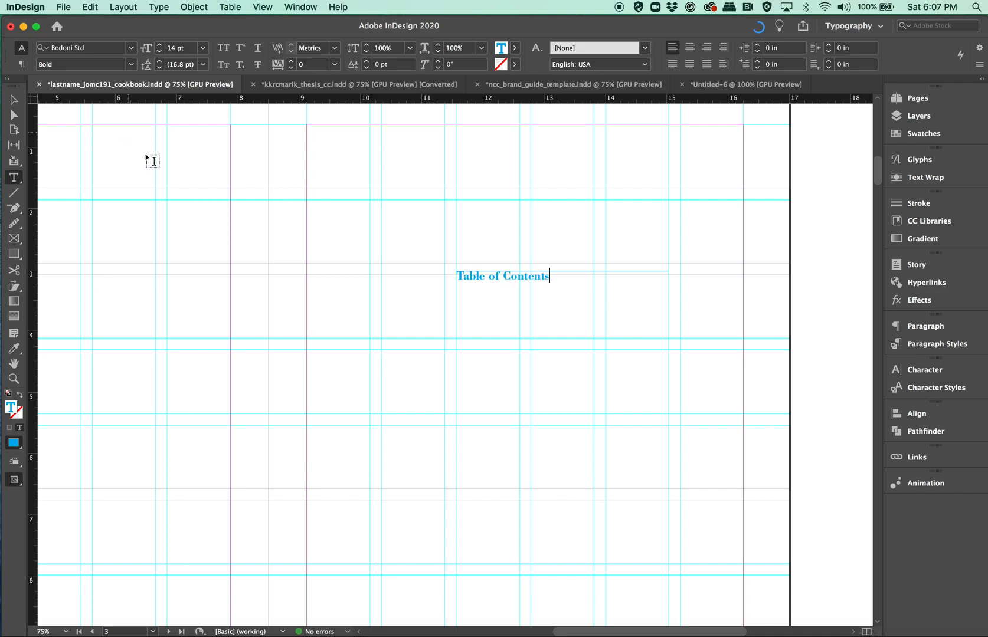
pyautogui.press('Return')
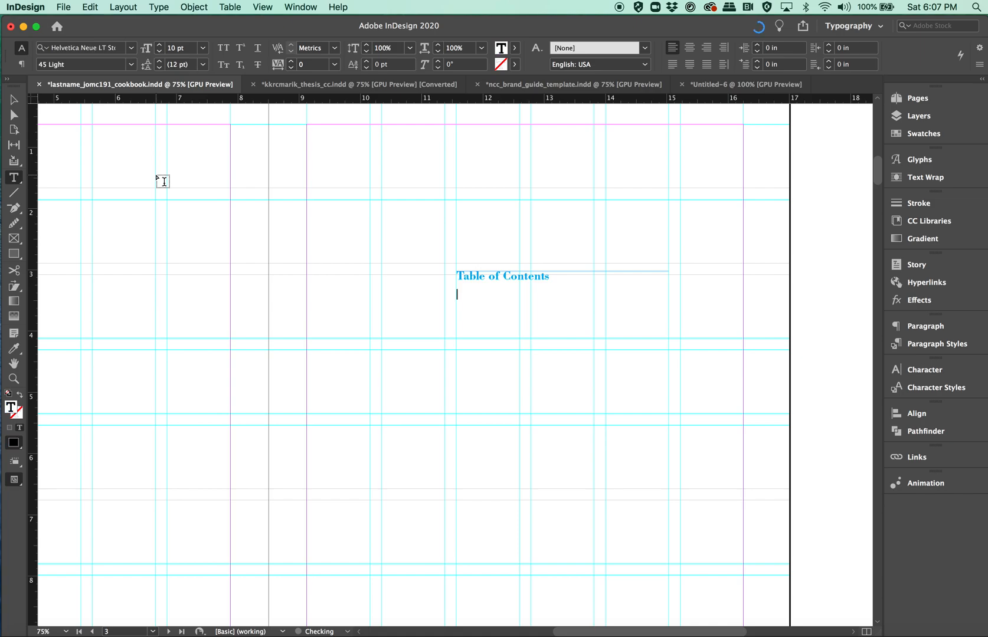
# - Add the entries "Recipe One" through "Recipe Five" on separate lines under the heading
pyautogui.write('Recipe One')
pyautogui.press('Return')
pyautogui.write('Recipe Two')
pyautogui.press('Return')
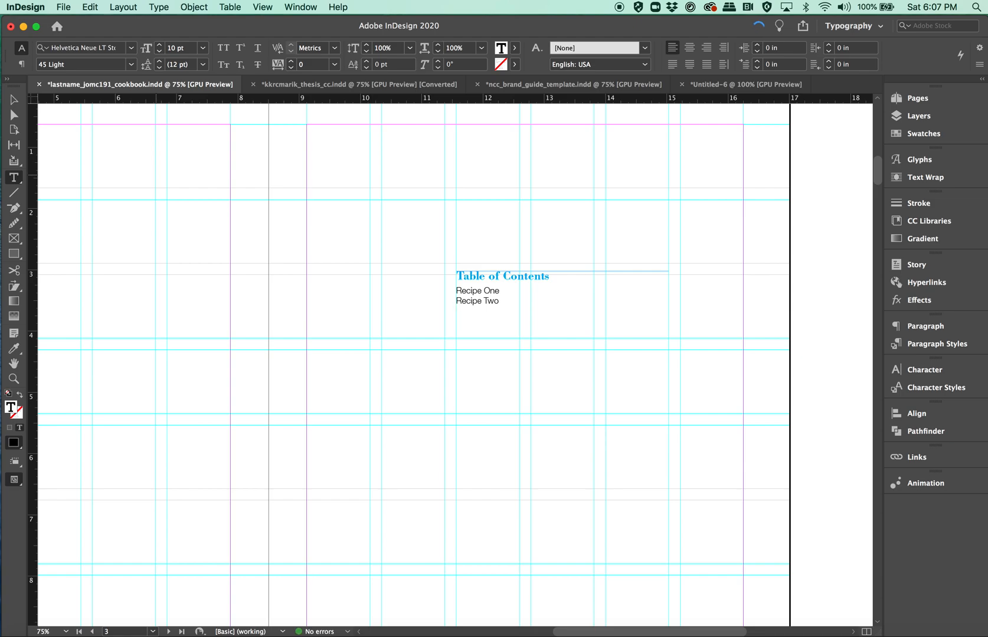
pyautogui.write('Recipe Three')
pyautogui.press('Return')
pyautogui.write('Recipe Four')
pyautogui.press('Return')
pyautogui.write('Recipe Five')
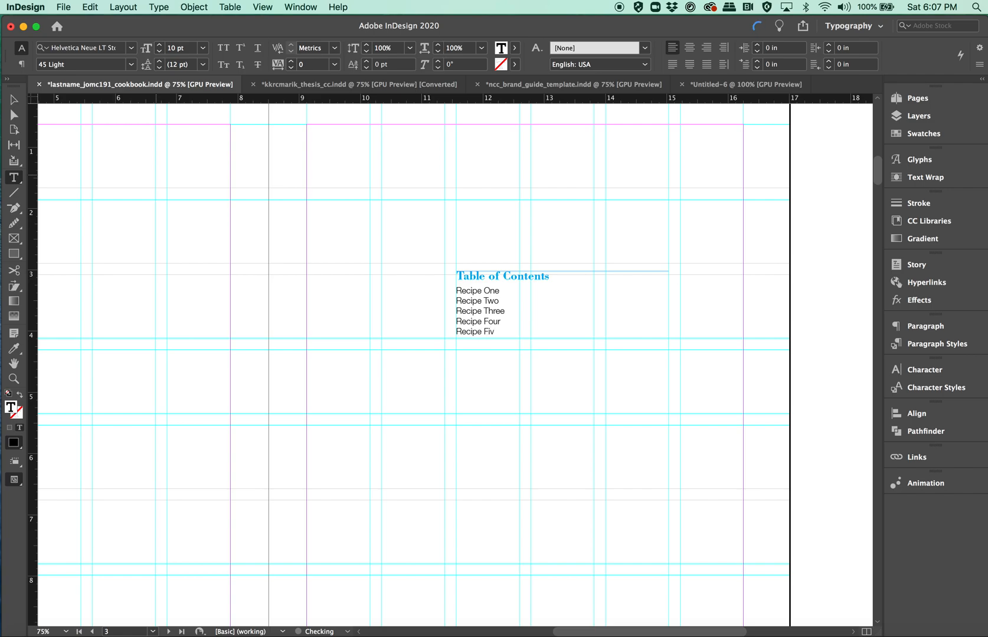
# - Add the entries "Recipe Six" and "Recipe Seven" on new lines of the list
pyautogui.press('Return')
pyautogui.write('Recipe Eig')
pyautogui.press('BackSpace')
pyautogui.press('BackSpace')
pyautogui.press('BackSpace')
pyautogui.write('Six')
pyautogui.press('Return')
pyautogui.write('Recipe Seven')
pyautogui.press('Return')
# - Complete the list with "Recipe Eight", "Recipe Nine" and "Recipe Ten" on separate lines
pyautogui.write('Recip')
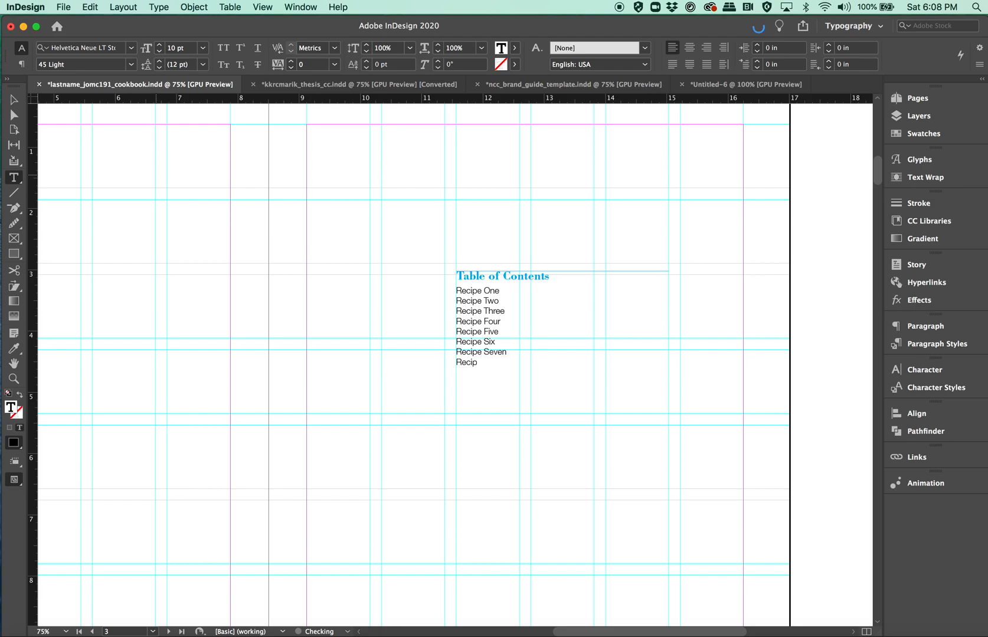
pyautogui.write('e Eight')
pyautogui.press('Return')
pyautogui.write('Re')
pyautogui.write('cipe Nine')
pyautogui.write('Recipe')
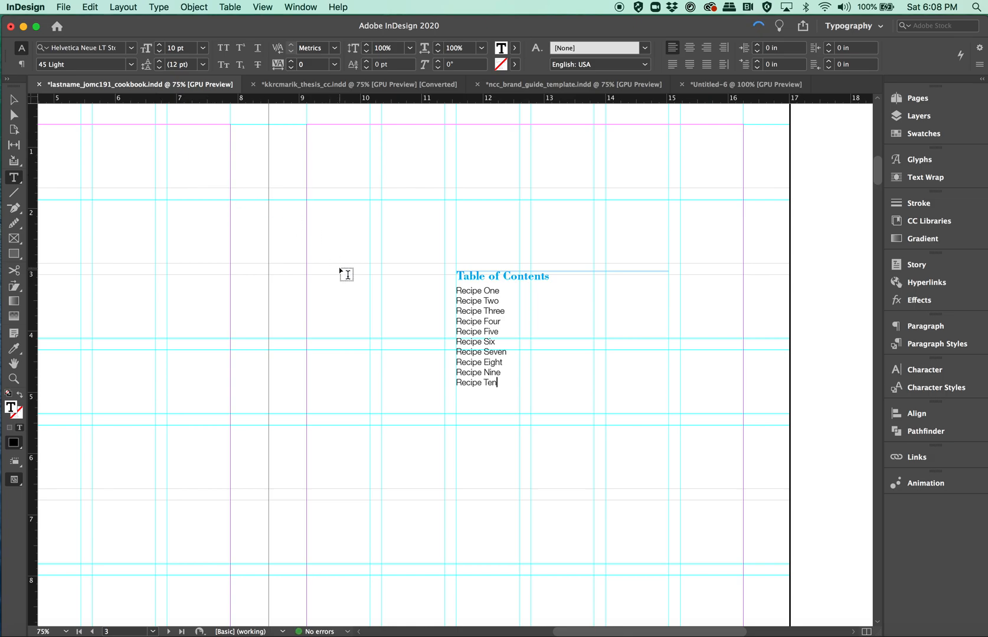
# - Insert page numbers 4, 6 and 8 in front of Recipe One, Recipe Two and Recipe Three
pyautogui.click(458, 290)
pyautogui.write('4')
pyautogui.click(459, 300)
pyautogui.write('6')
pyautogui.click(456, 311)
pyautogui.write('8')
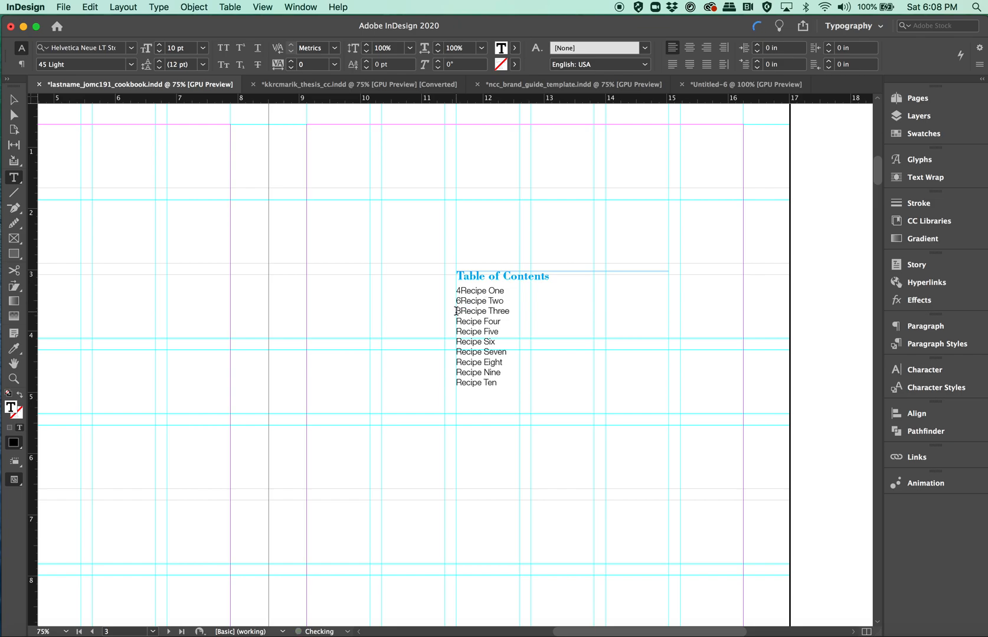
# - Insert page numbers 10 and 12 in front of Recipe Four and Recipe Five
pyautogui.click(457, 321)
pyautogui.write('9')
pyautogui.hotkey('shift', 'Left')
pyautogui.write('10')
pyautogui.click(456, 329)
pyautogui.write('11')
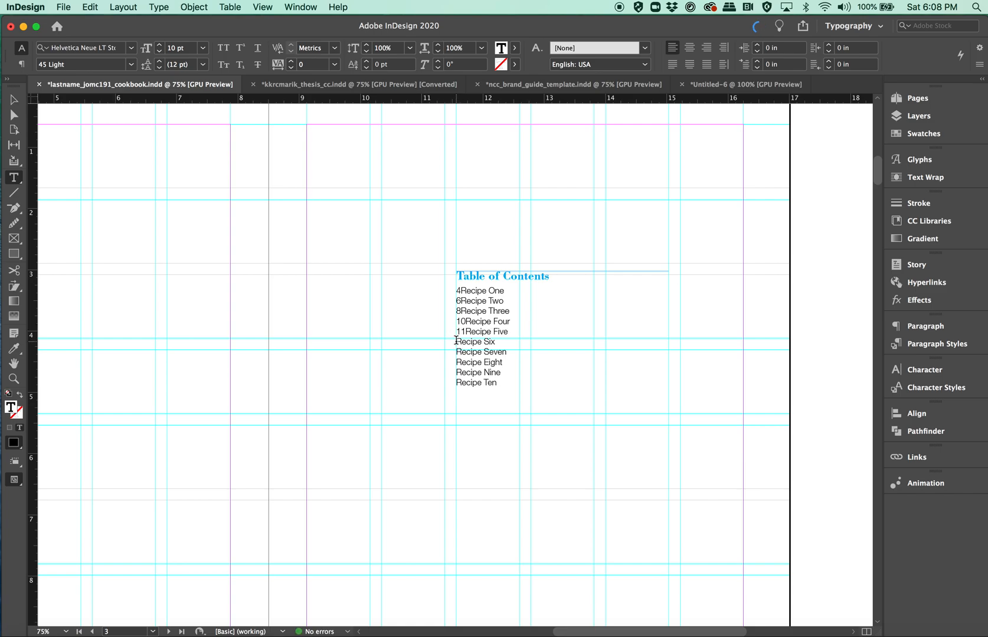
pyautogui.press('BackSpace')
pyautogui.write('2')
# - Insert page numbers 14, 15, 16, 17 and 18 in front of Recipe Six through Recipe Ten
pyautogui.click(455, 342)
pyautogui.write('14')
pyautogui.click(456, 352)
pyautogui.write('15')
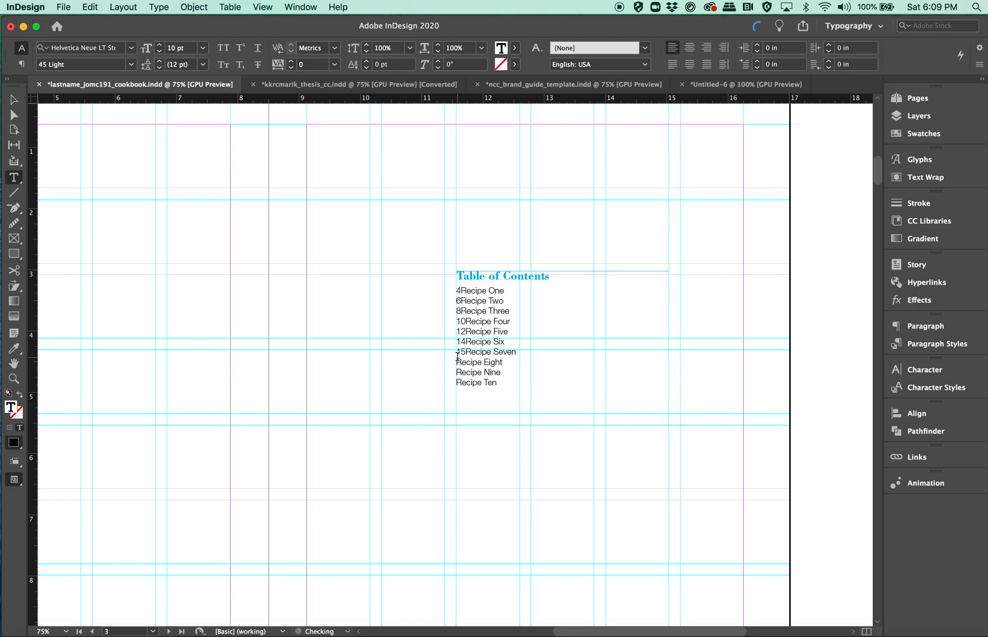
pyautogui.click(456, 361)
pyautogui.write('16')
pyautogui.click(456, 371)
pyautogui.write('17')
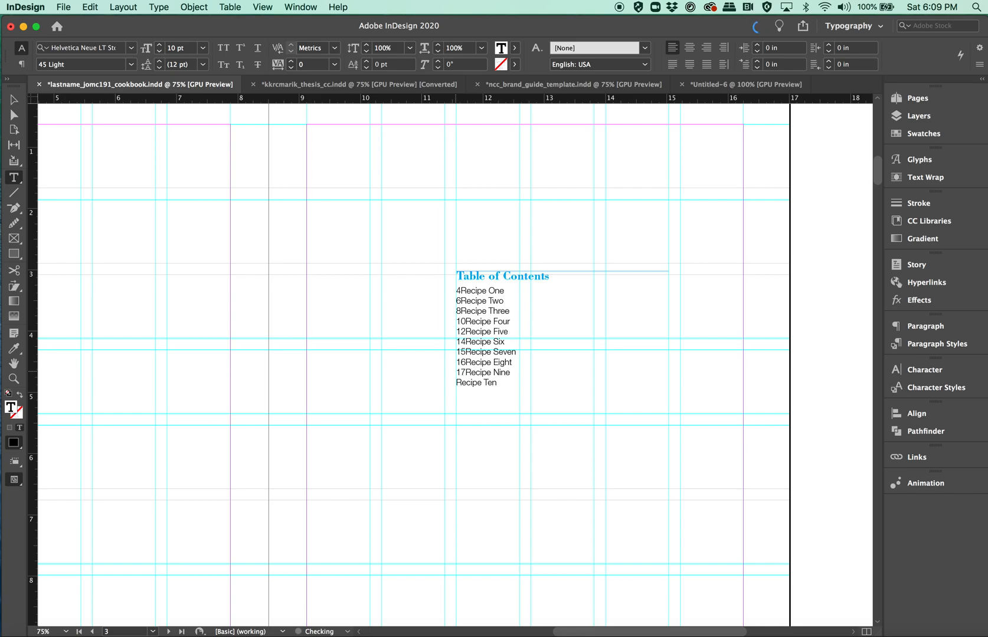
pyautogui.click(456, 382)
pyautogui.write('18')
# - Insert a tab between the page number and the recipe name on each of the ten lines
pyautogui.click(461, 291)
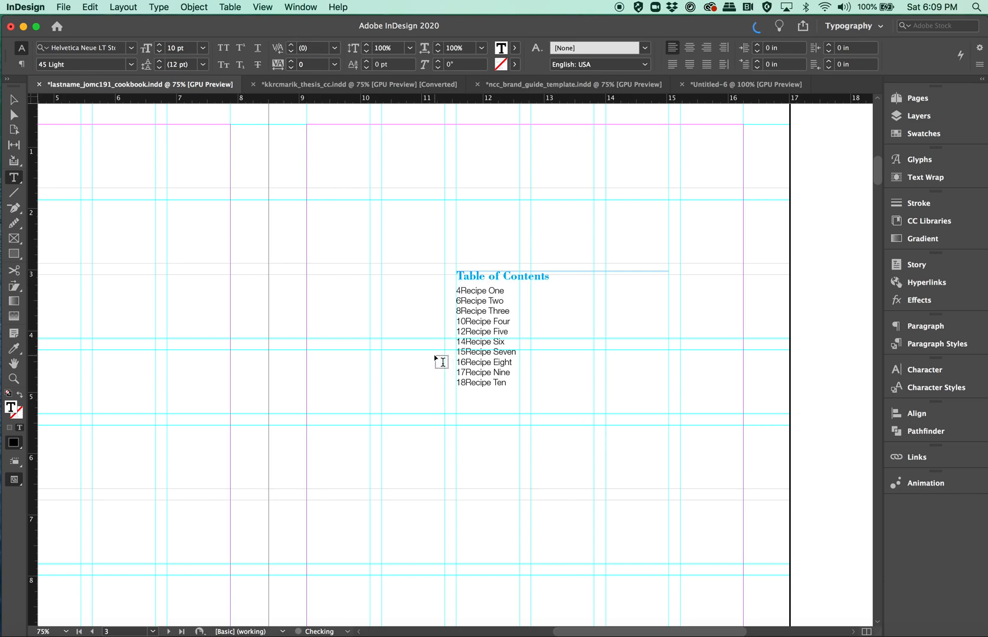
pyautogui.click(460, 300)
pyautogui.click(460, 310)
pyautogui.click(466, 321)
pyautogui.click(466, 331)
pyautogui.click(465, 342)
pyautogui.click(465, 352)
pyautogui.click(466, 362)
pyautogui.click(465, 371)
pyautogui.click(466, 381)
# - Insert a tab before the page number on the Recipe One through Recipe Four lines
pyautogui.click(456, 290)
pyautogui.press('Tab')
pyautogui.click(456, 299)
pyautogui.press('Tab')
pyautogui.click(456, 309)
pyautogui.press('Tab')
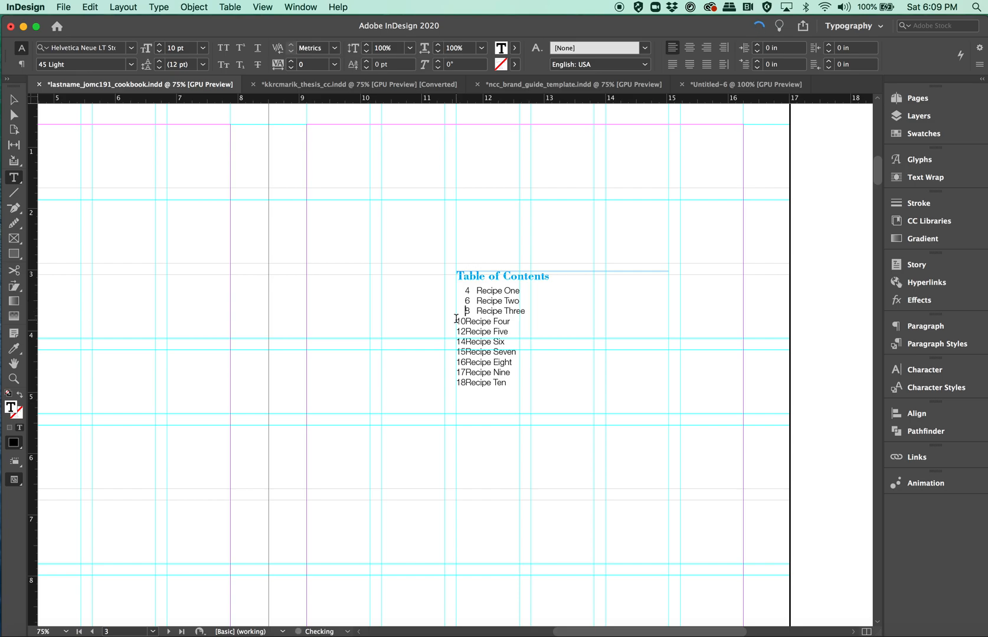
pyautogui.click(456, 319)
pyautogui.press('Tab')
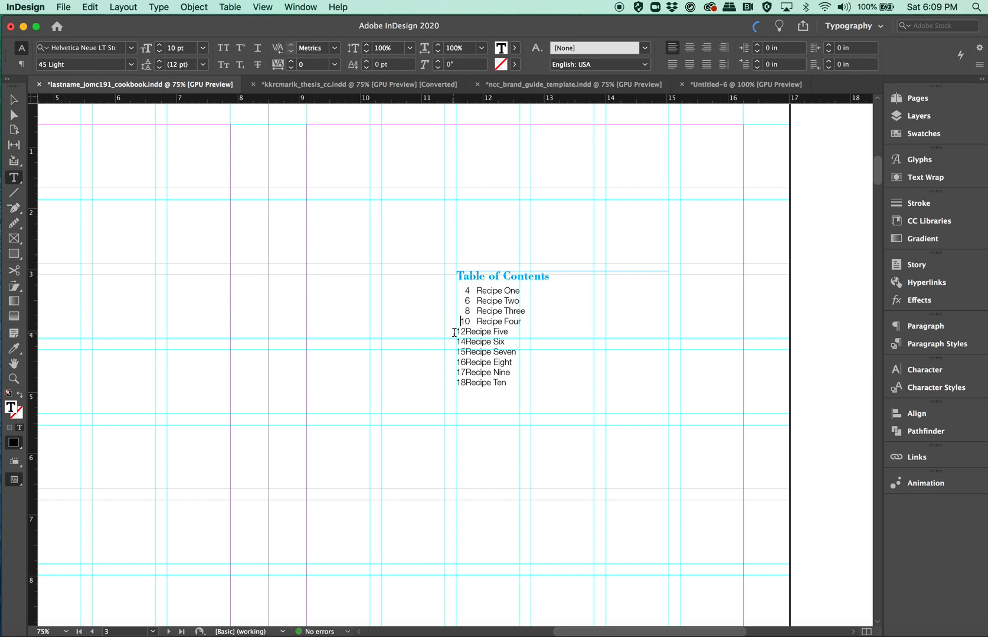
# - Insert a tab before the page number on the Recipe Five through Recipe Ten lines
pyautogui.click(458, 332)
pyautogui.press('Tab')
pyautogui.click(456, 340)
pyautogui.press('Tab')
pyautogui.click(457, 352)
pyautogui.press('Tab')
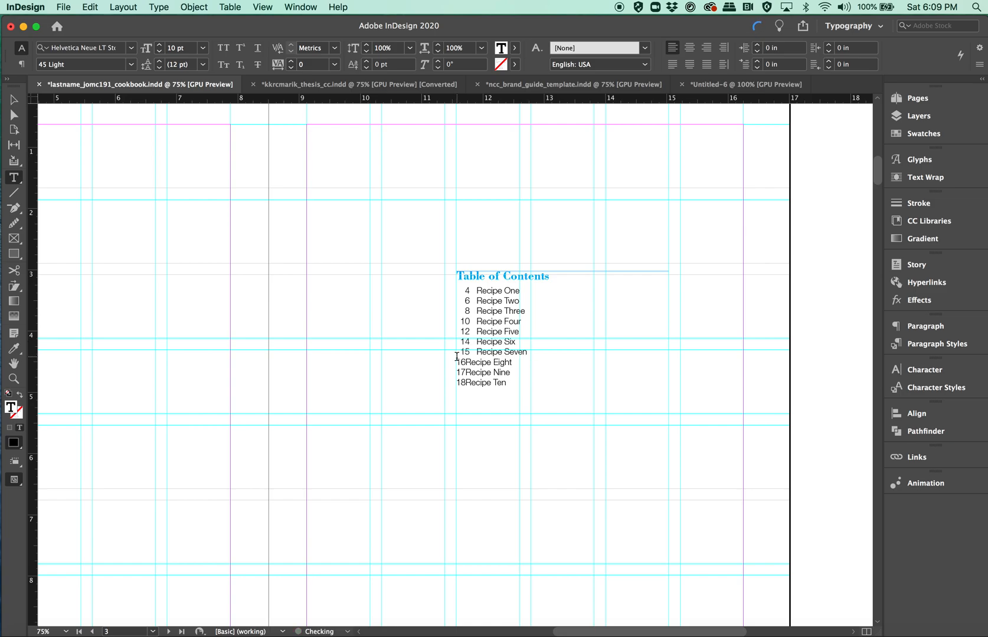
pyautogui.click(457, 362)
pyautogui.press('Tab')
pyautogui.click(457, 371)
pyautogui.press('Tab')
pyautogui.click(457, 381)
pyautogui.press('Tab')
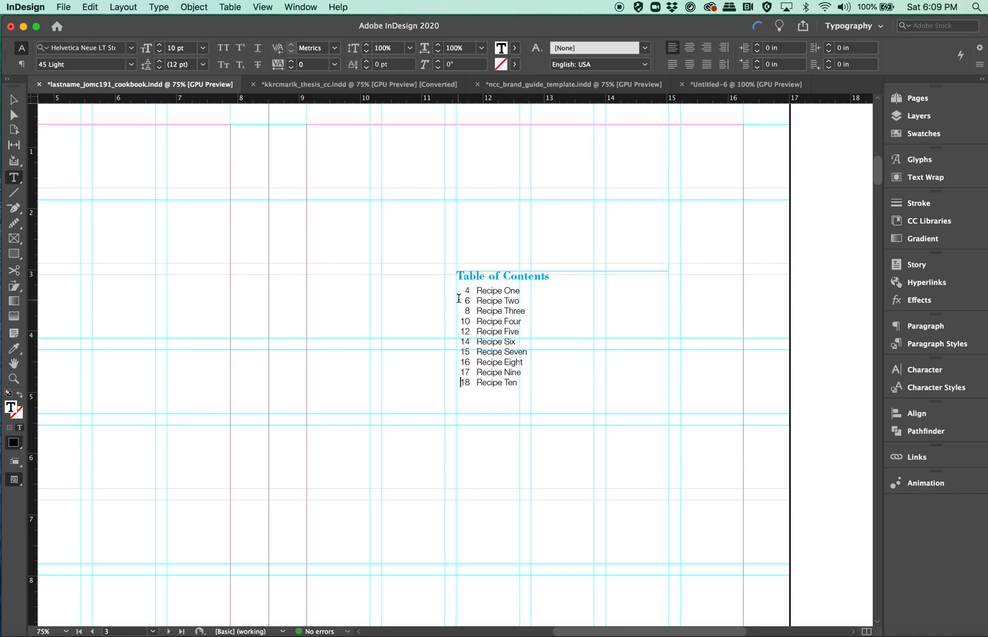
# - Clear the existing tab stops from all ten recipe lines and set a right-aligned tab stop at 0.2222 in
pyautogui.moveTo(456, 289); pyautogui.dragTo(434, 401)
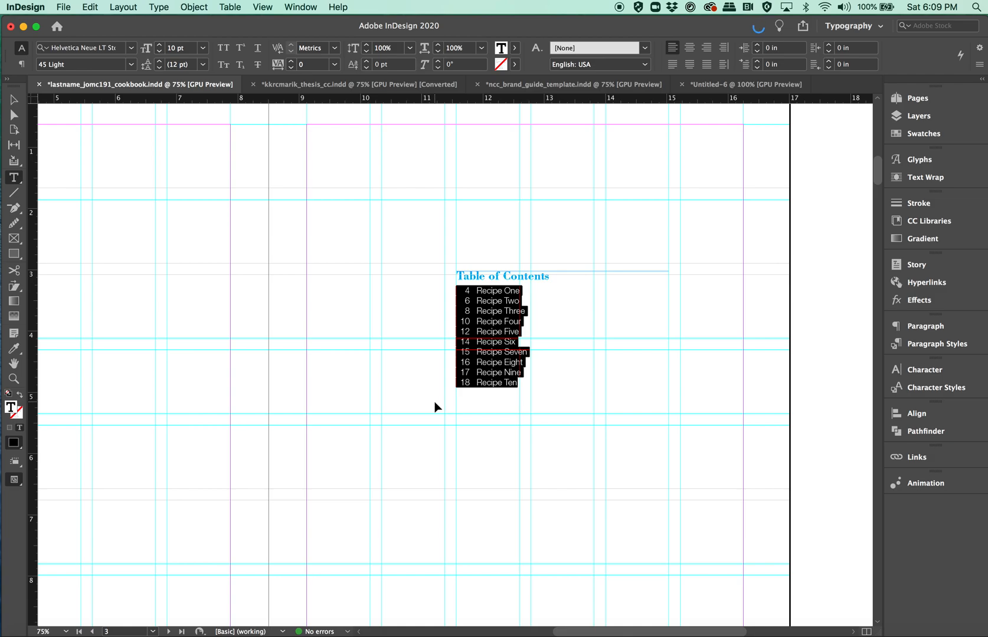
pyautogui.press('super+shift+t')
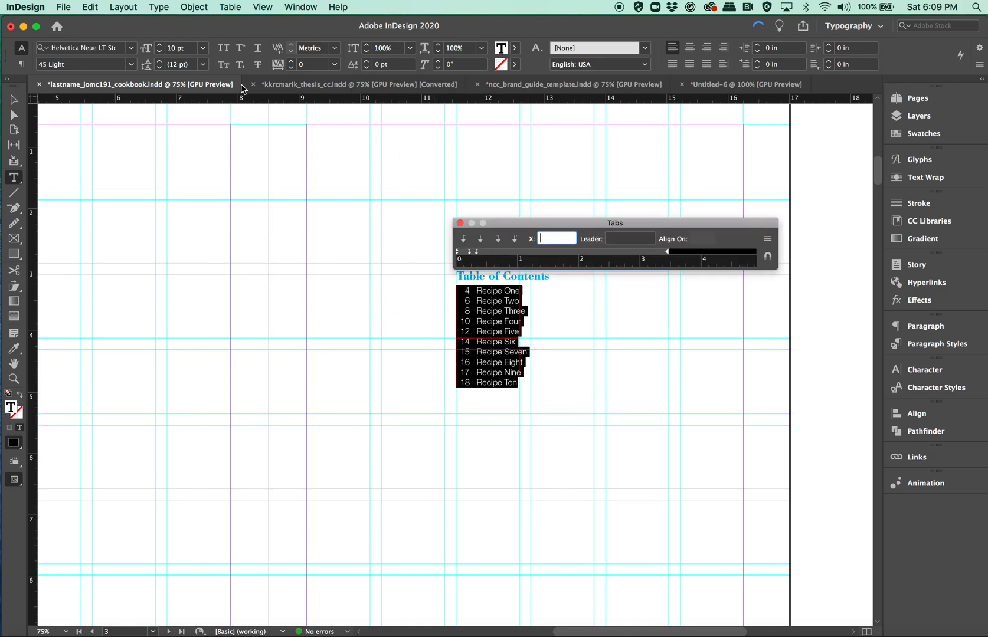
pyautogui.click(155, 7)
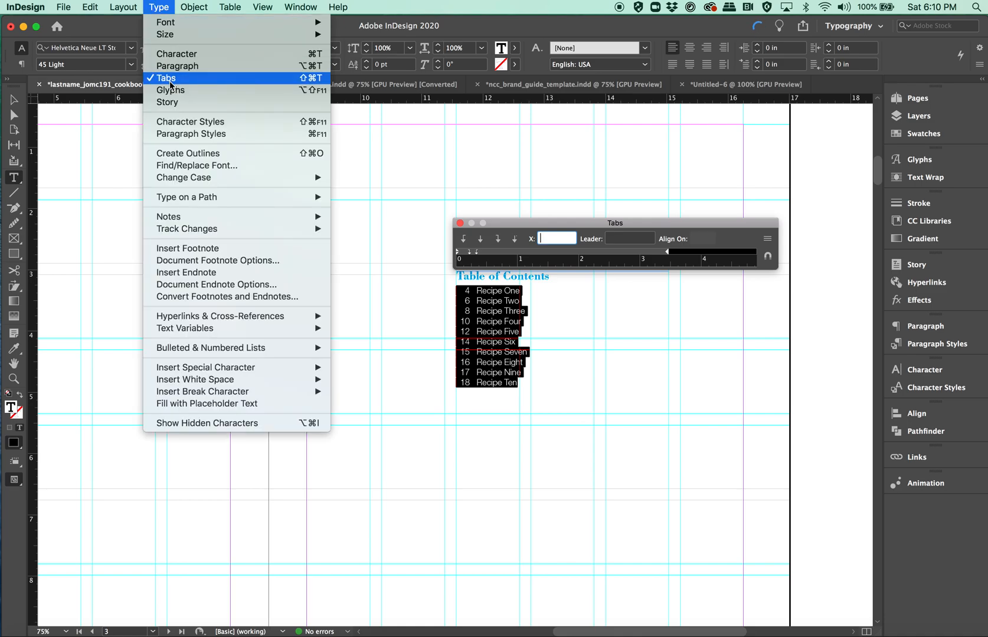
pyautogui.click(160, 5)
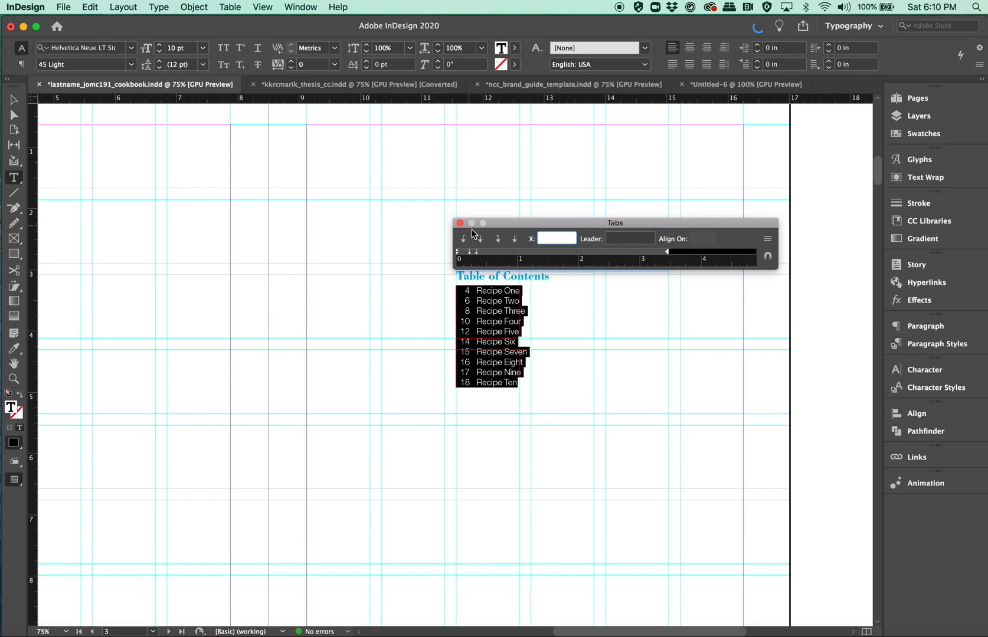
pyautogui.moveTo(469, 252); pyautogui.dragTo(477, 284)
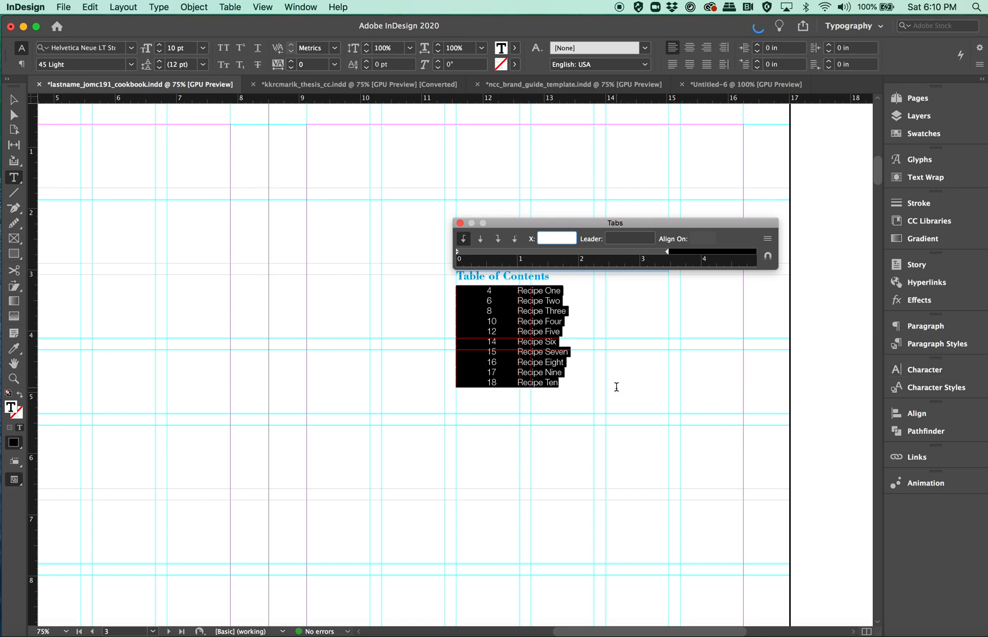
pyautogui.moveTo(476, 253); pyautogui.dragTo(473, 256)
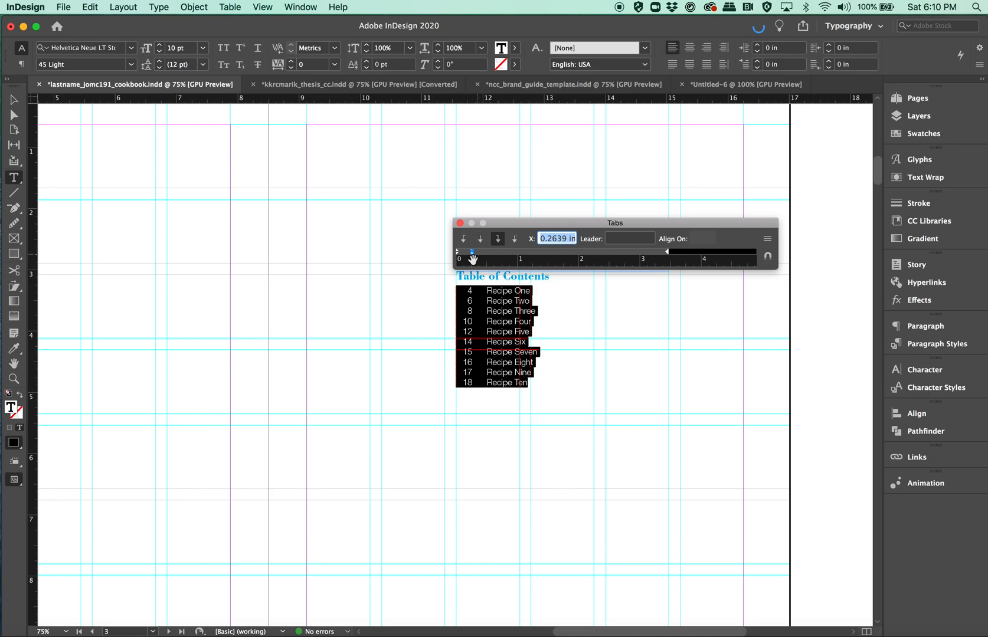
pyautogui.moveTo(474, 253); pyautogui.dragTo(470, 253)
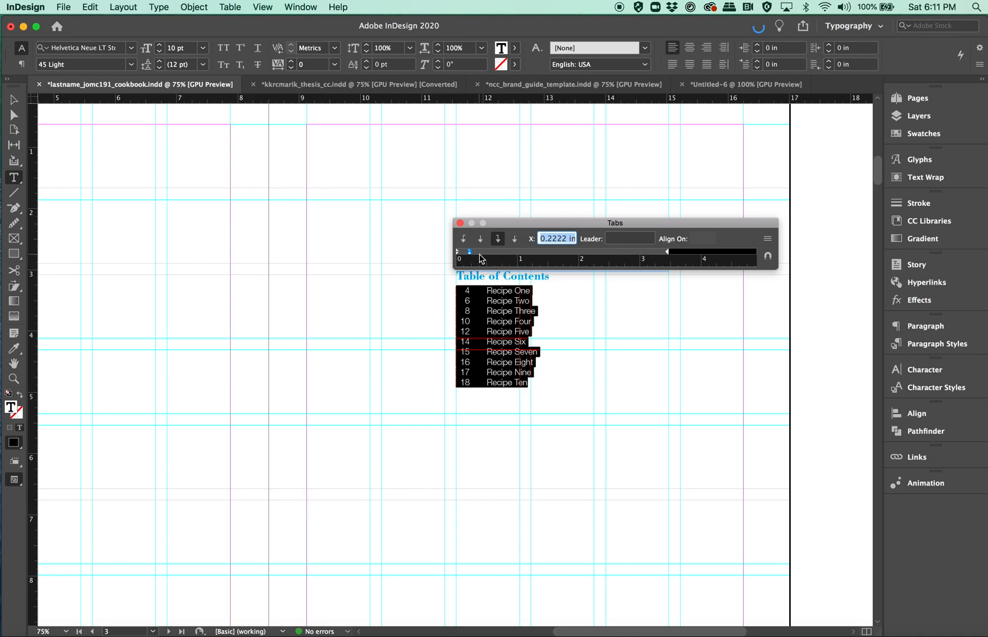
# - Add a second tab stop at 0.3889 in to the ten recipe lines and make it left-aligned
pyautogui.rightClick(481, 253)
pyautogui.click(480, 253)
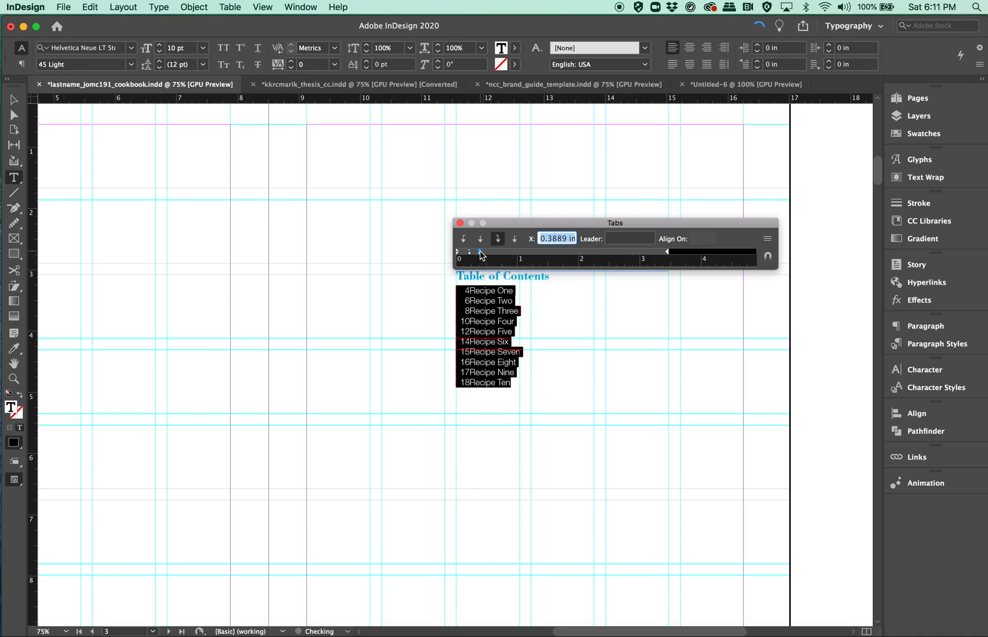
pyautogui.click(481, 253)
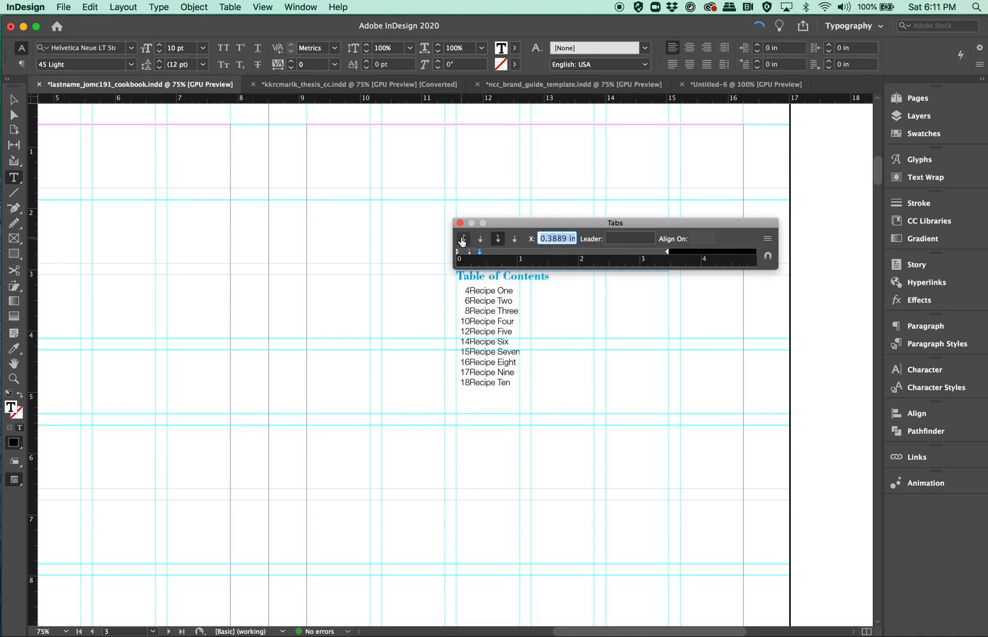
pyautogui.click(463, 239)
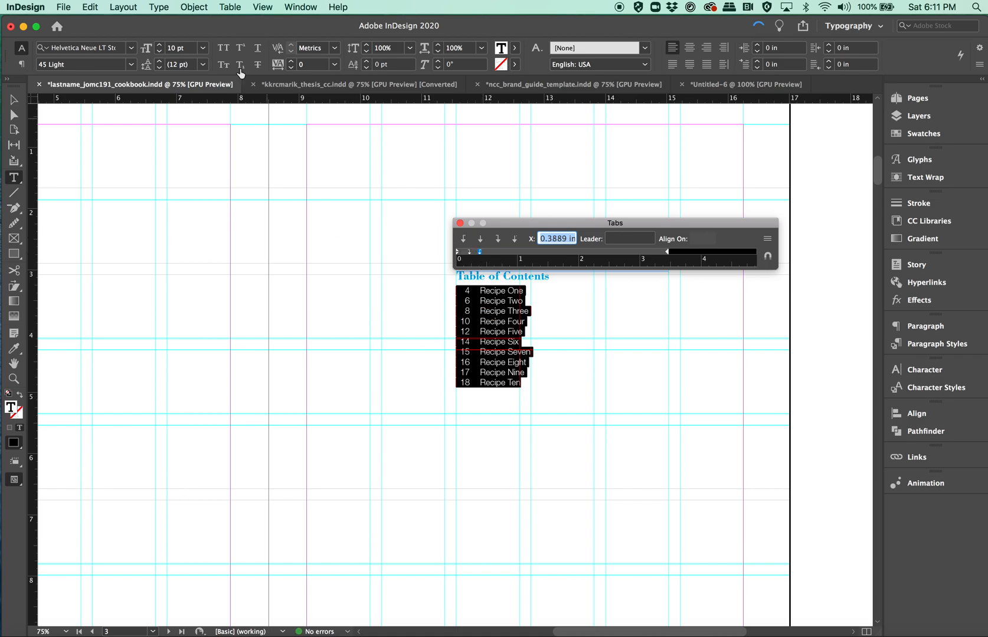
# - Increase the leading of the ten recipe lines to 20 pt
pyautogui.click(160, 62)
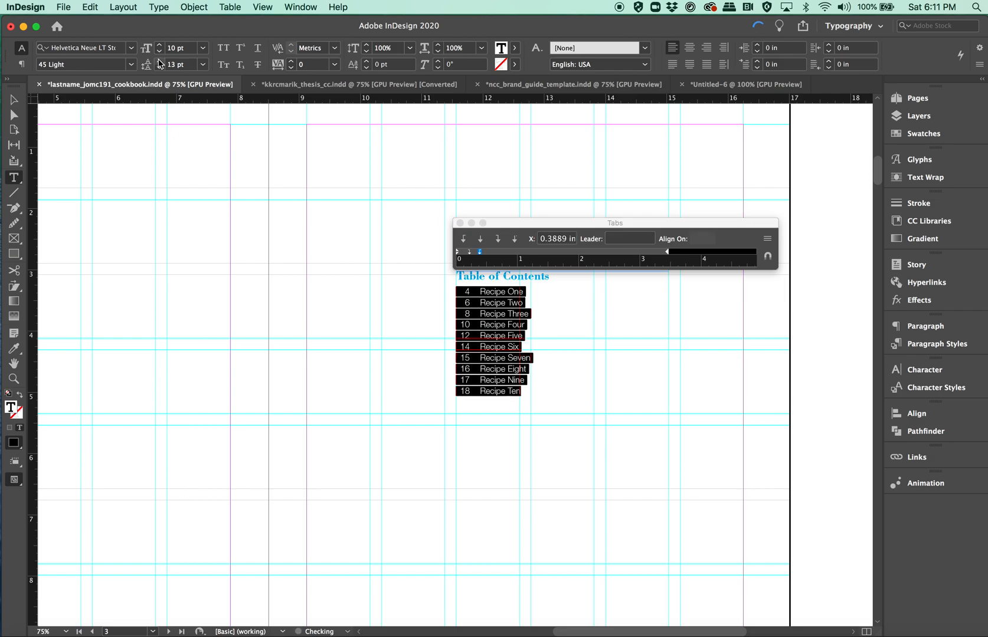
pyautogui.click(160, 62)
pyautogui.click(159, 62)
pyautogui.click(159, 62)
pyautogui.click(160, 62)
pyautogui.click(159, 62)
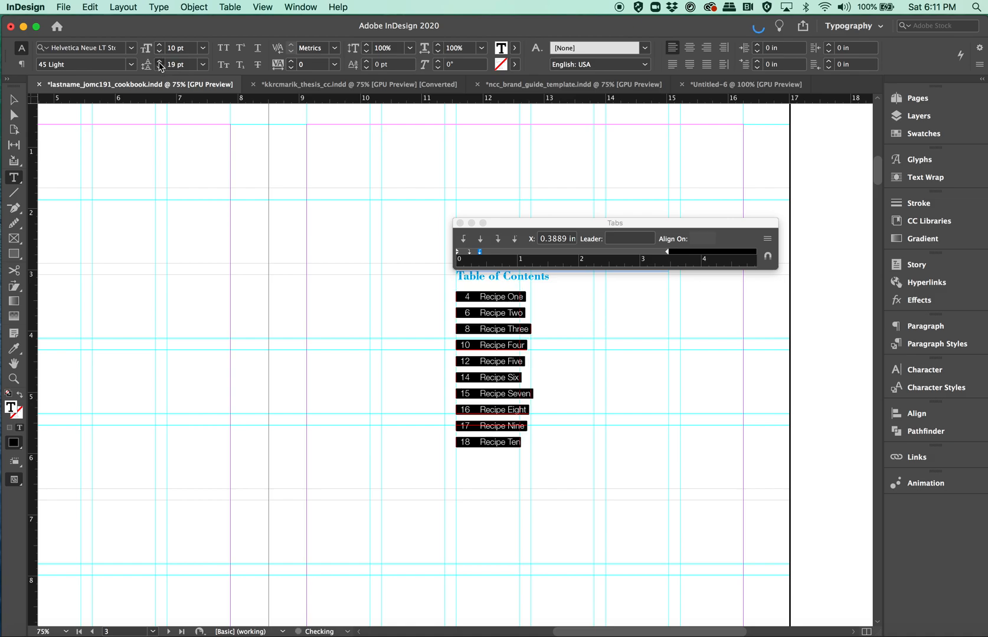
pyautogui.click(505, 400)
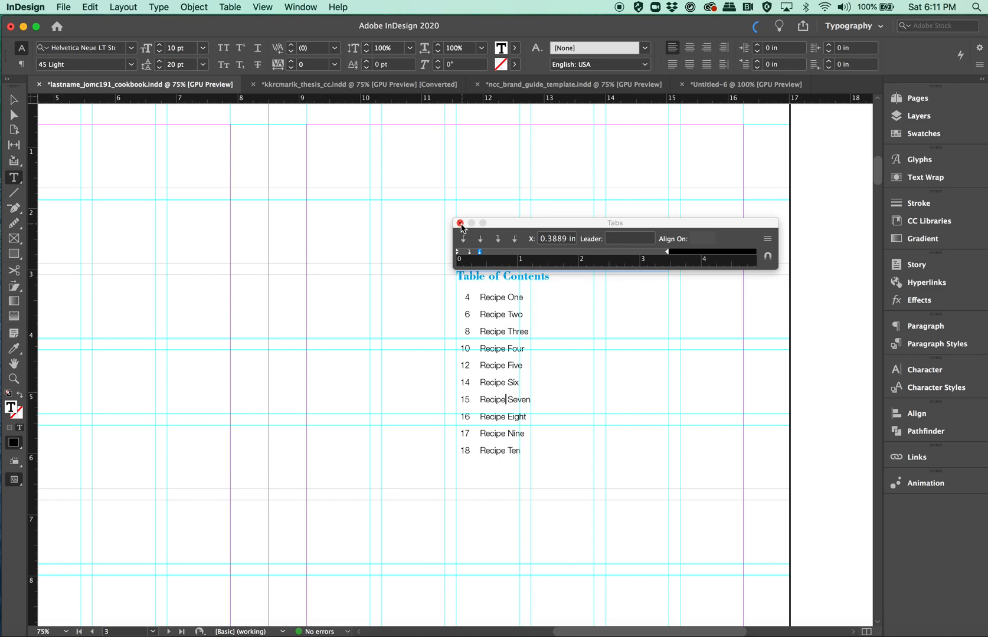
# - Move the Tabs panel clear of the heading and undo the leading, tab stop and inserted-tab edits on the recipe lines
pyautogui.moveTo(503, 225); pyautogui.dragTo(502, 214)
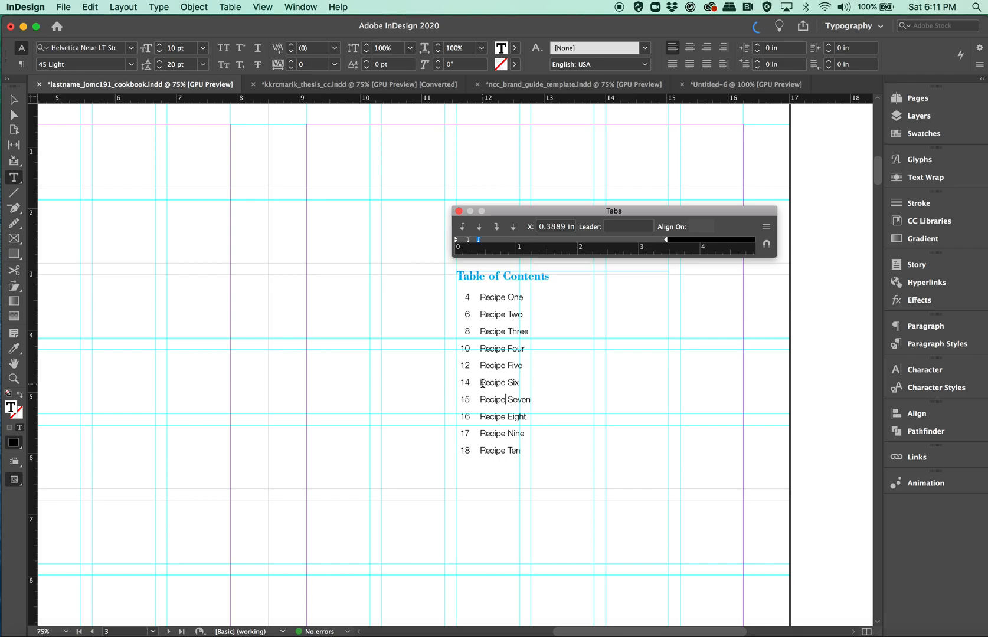
pyautogui.press('super')
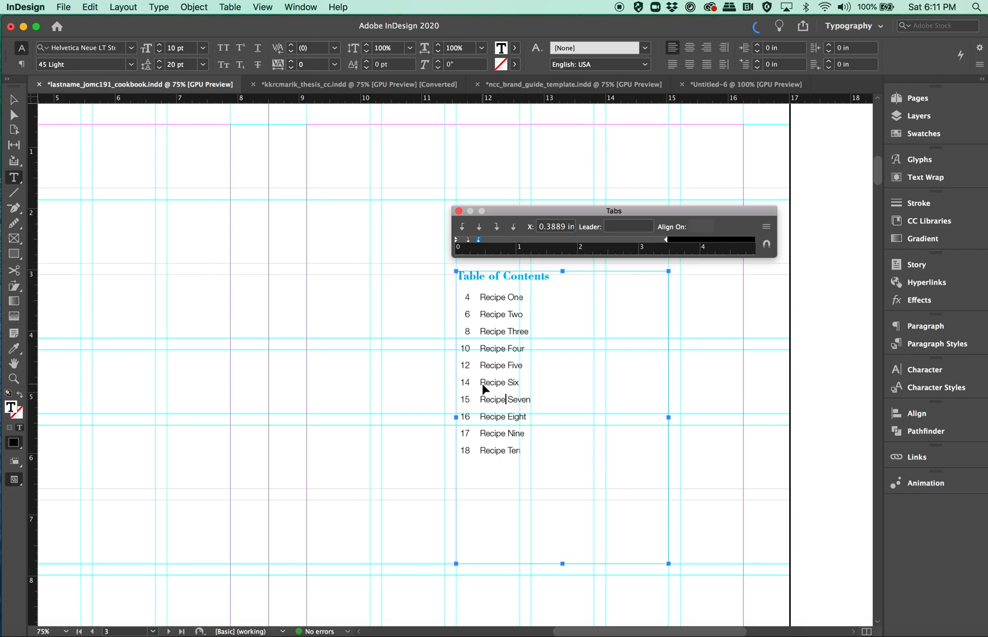
pyautogui.press('super+z')
pyautogui.press('super+z')
pyautogui.press('super+z')
pyautogui.press('super+z')
pyautogui.press('super+z')
pyautogui.press('super+z')
pyautogui.press('super+z')
pyautogui.press('super+z')
pyautogui.press('super+z')
pyautogui.press('super+z')
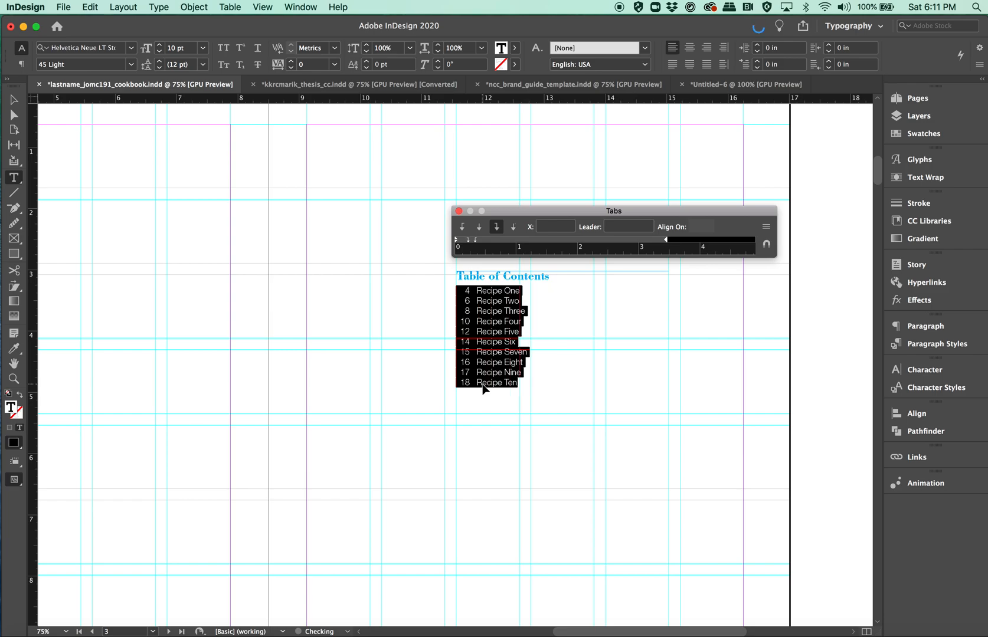
pyautogui.press('super+z')
pyautogui.press('super+z')
pyautogui.press('super+z')
pyautogui.press('super+z')
pyautogui.press('super+z')
pyautogui.press('super+z')
pyautogui.press('super+z')
pyautogui.press('super+z')
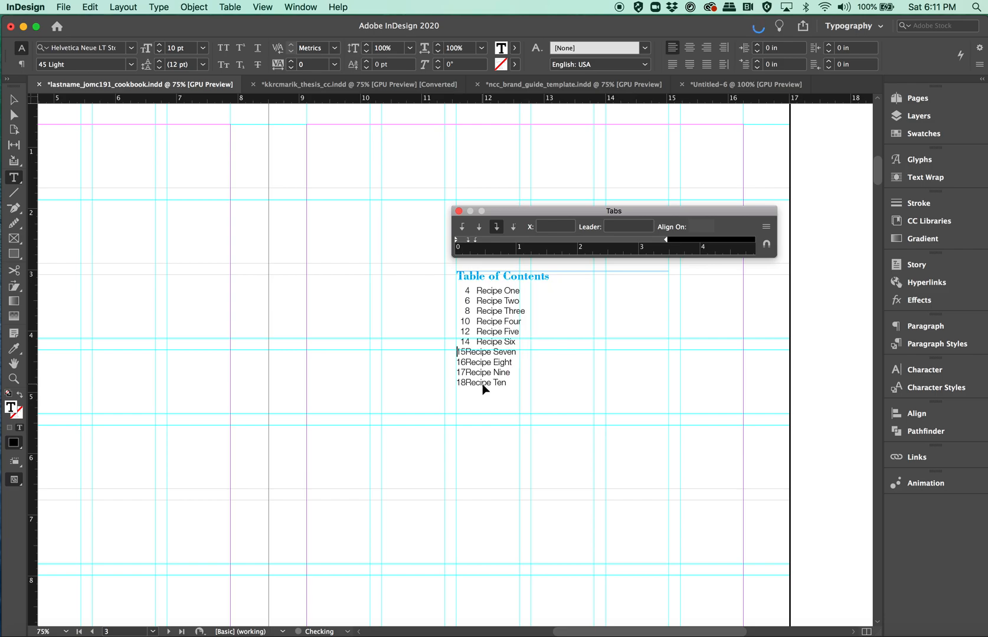
pyautogui.press('super+z')
pyautogui.press('super+z')
pyautogui.press('Up')
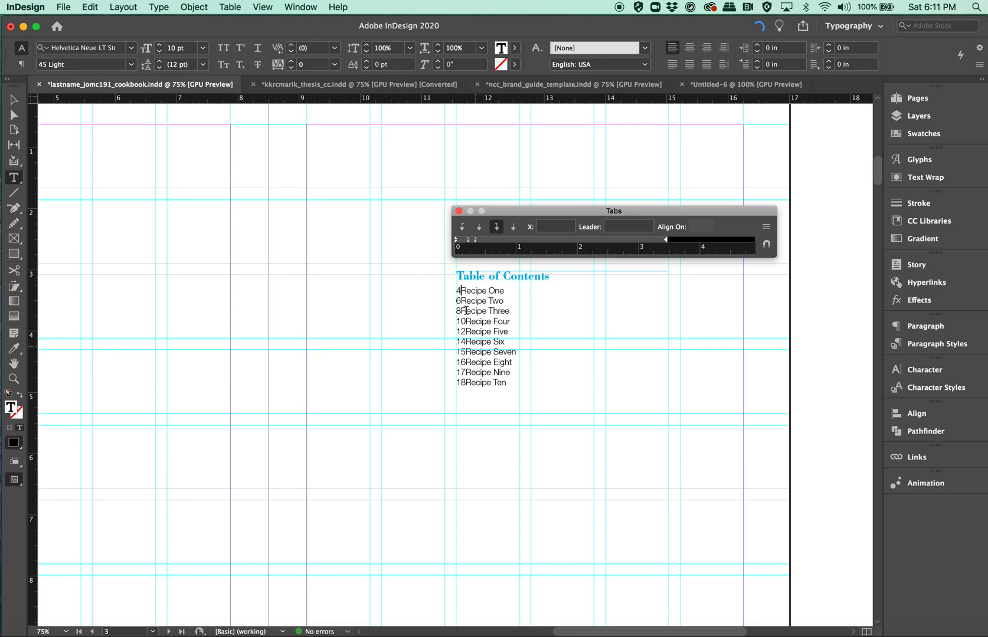
# - Move page numbers 4 and 6 to the end of the Recipe One and Recipe Two lines, each after a tab
pyautogui.click(459, 290)
pyautogui.moveTo(459, 290); pyautogui.dragTo(501, 292)
pyautogui.press('BackSpace')
pyautogui.press('Tab')
pyautogui.write('4')
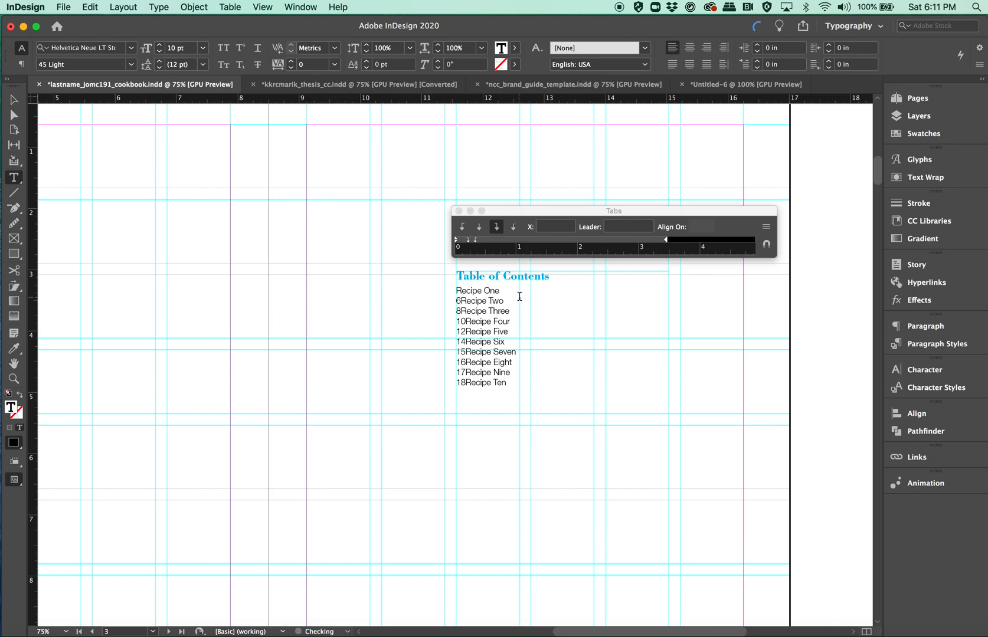
pyautogui.moveTo(461, 300); pyautogui.dragTo(455, 301)
pyautogui.press('super+x')
pyautogui.click(502, 301)
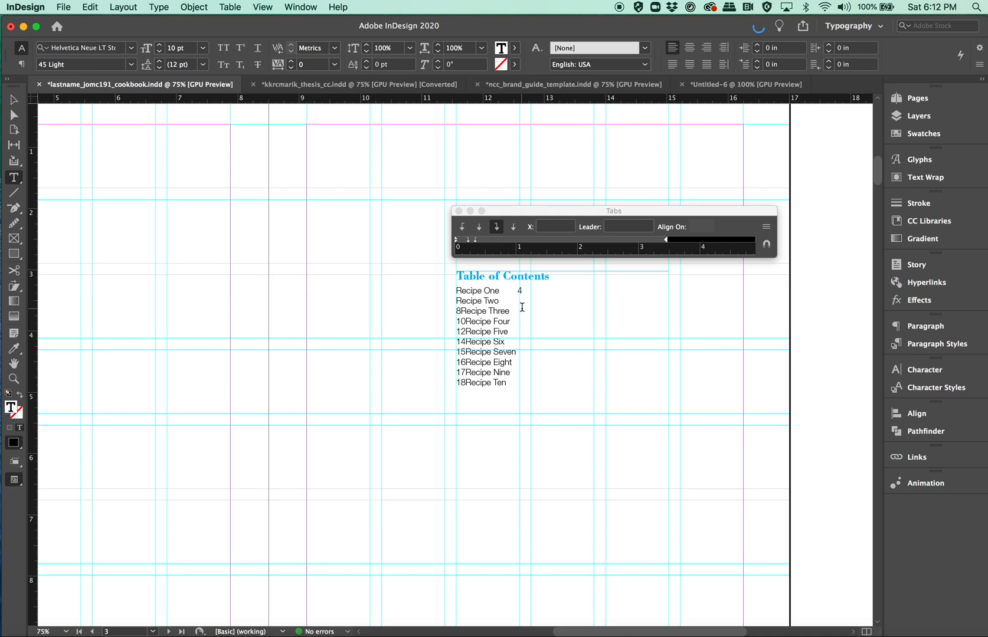
pyautogui.press('Tab')
pyautogui.press('super+v')
# - Move page numbers 8 and 10 to the end of the Recipe Three and Recipe Four lines, each after a tab
pyautogui.moveTo(461, 311); pyautogui.dragTo(455, 311)
pyautogui.press('super+x')
pyautogui.click(505, 311)
pyautogui.write('8')
pyautogui.moveTo(465, 320); pyautogui.dragTo(455, 321)
pyautogui.press('super+x')
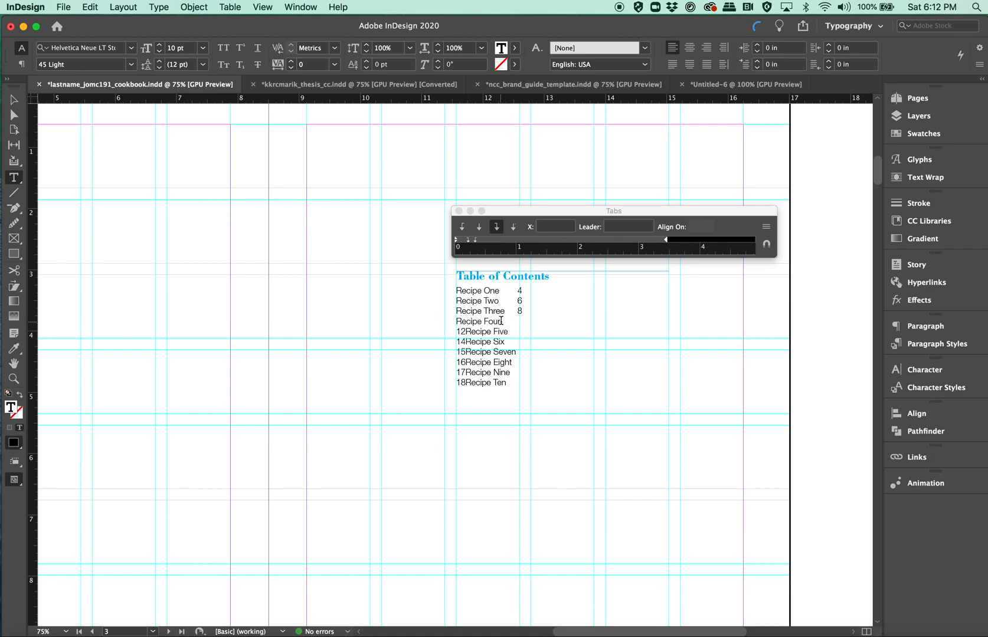
pyautogui.click(501, 320)
pyautogui.press('Tab')
pyautogui.press('super+v')
# - Move page number 12 to the end of the Recipe Five line, after a tab
pyautogui.moveTo(464, 330); pyautogui.dragTo(456, 331)
pyautogui.press('super+x')
pyautogui.click(498, 331)
pyautogui.press('Tab')
pyautogui.press('super+v')
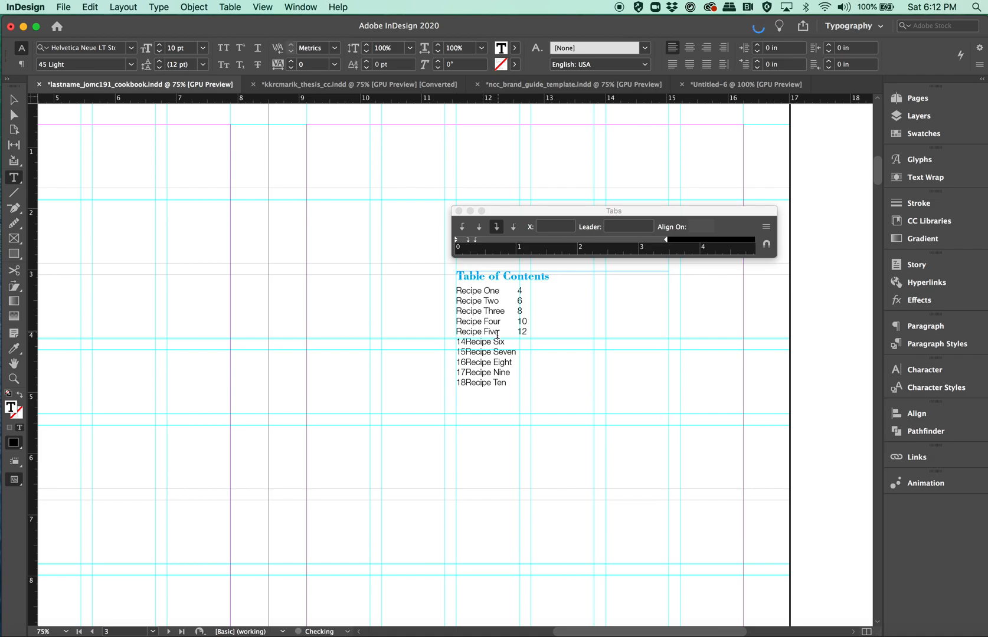
# - Move page number 14 to the end of the Recipe Six line, after a tab
pyautogui.moveTo(465, 341); pyautogui.dragTo(455, 343)
pyautogui.press('super+x')
pyautogui.click(497, 342)
pyautogui.click(492, 342)
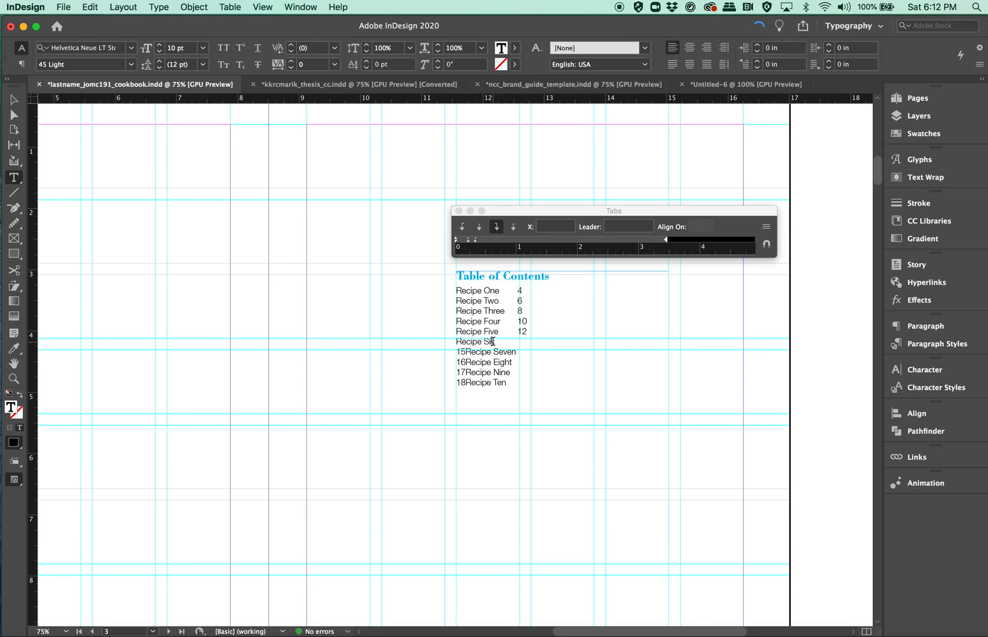
pyautogui.press('Tab')
pyautogui.press('BackSpace')
pyautogui.press('super+v')
pyautogui.press('BackSpace')
pyautogui.press('BackSpace')
pyautogui.click(497, 340)
pyautogui.press('Tab')
pyautogui.press('super+v')
# - Place page numbers 15 and 16 after a tab behind Recipe Seven and Recipe Eight, removing the leading numbers
pyautogui.press('Tab')
pyautogui.press('super+v')
pyautogui.press('BackSpace')
pyautogui.write('5')
pyautogui.moveTo(467, 352)
pyautogui.mouseDown()
pyautogui.moveTo(455, 352)
pyautogui.moveTo(454, 362)
pyautogui.mouseUp()
pyautogui.press('BackSpace')
pyautogui.press('BackSpace')
pyautogui.click(523, 362)
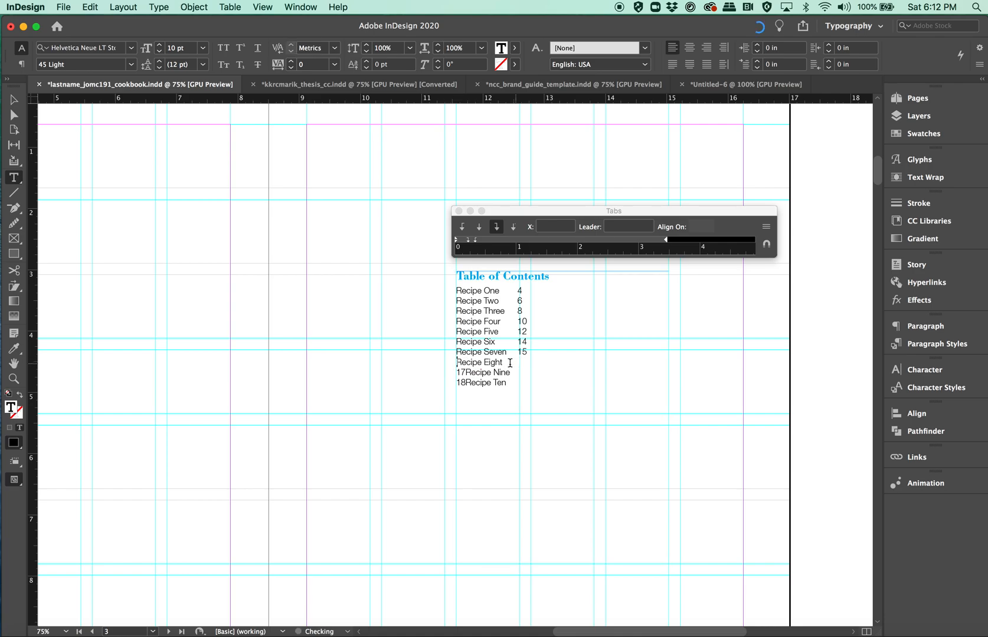
pyautogui.press('Tab')
pyautogui.write('16')
# - Replace the leading numbers of Recipe Nine and Recipe Ten with a tab and page numbers 17 and 18 behind the names
pyautogui.moveTo(464, 373); pyautogui.dragTo(456, 372)
pyautogui.press('BackSpace')
pyautogui.click(514, 370)
pyautogui.press('Tab')
pyautogui.write('17')
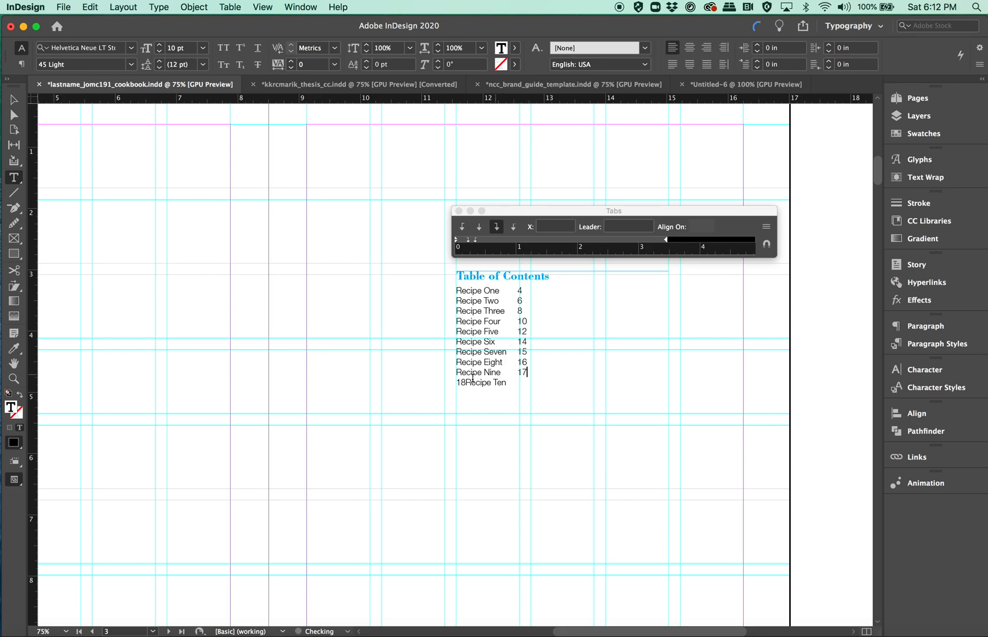
pyautogui.moveTo(467, 382); pyautogui.dragTo(455, 382)
pyautogui.press('BackSpace')
pyautogui.click(499, 384)
pyautogui.press('Tab')
pyautogui.write('18')
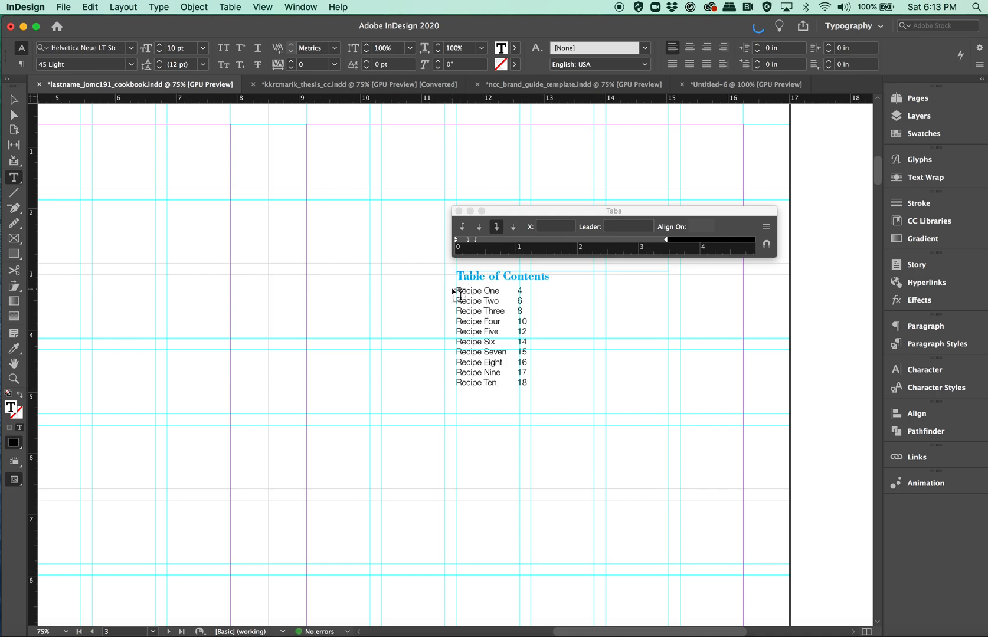
# - Clear both old tab stops from all ten recipe lines and set one right-aligned tab stop at 3.4444 in
pyautogui.moveTo(455, 289); pyautogui.dragTo(434, 401)
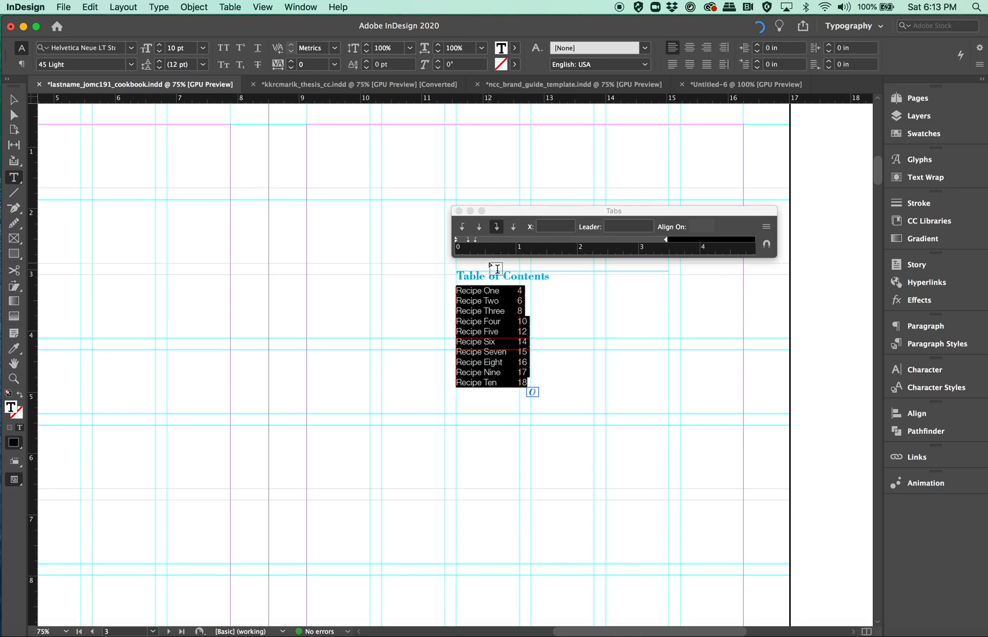
pyautogui.moveTo(468, 240); pyautogui.dragTo(468, 285)
pyautogui.moveTo(473, 247); pyautogui.dragTo(478, 286)
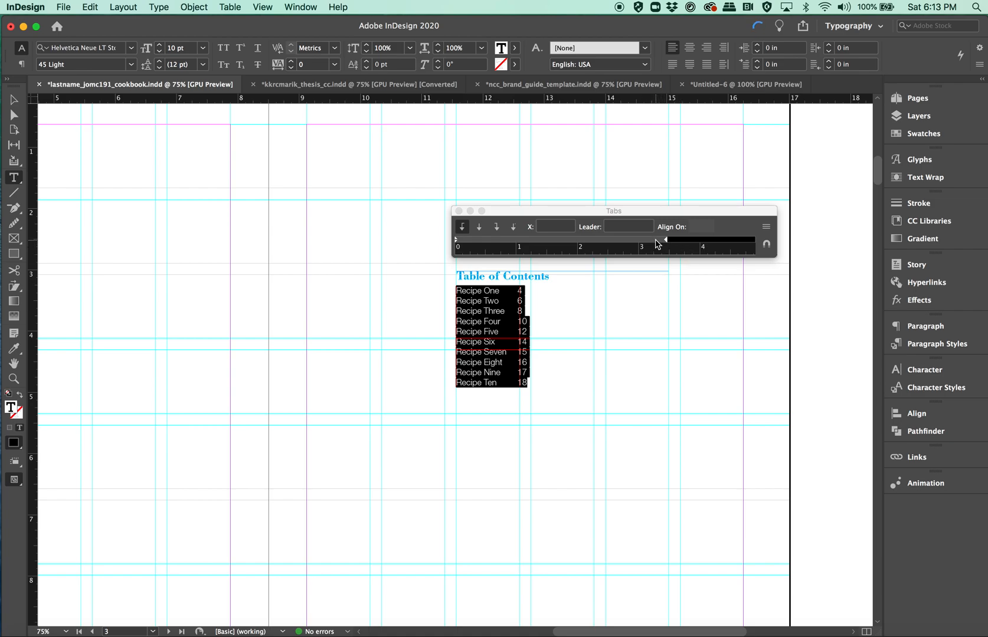
pyautogui.moveTo(657, 244); pyautogui.dragTo(667, 244)
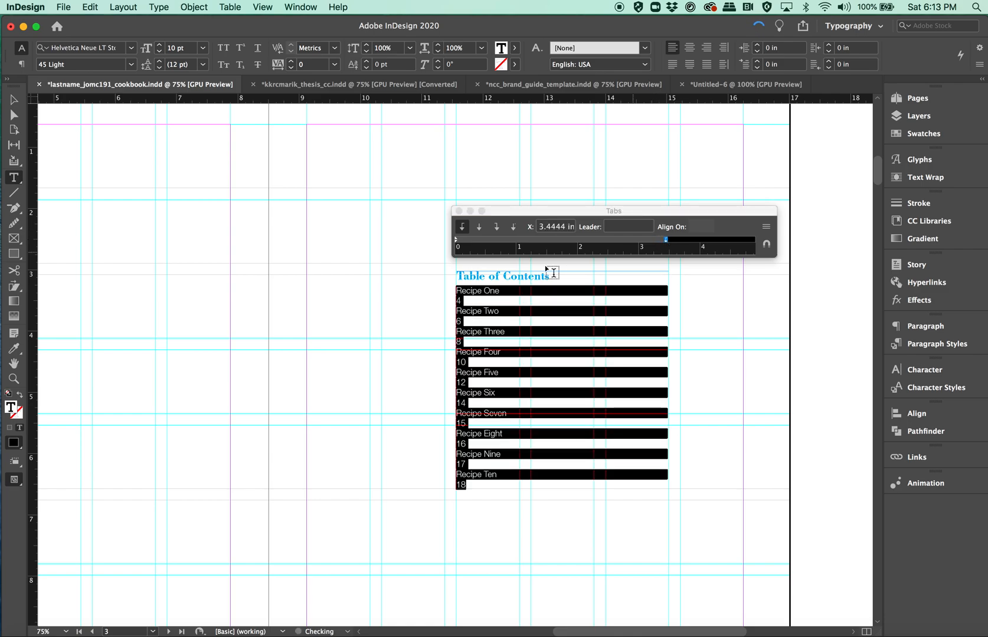
pyautogui.click(497, 228)
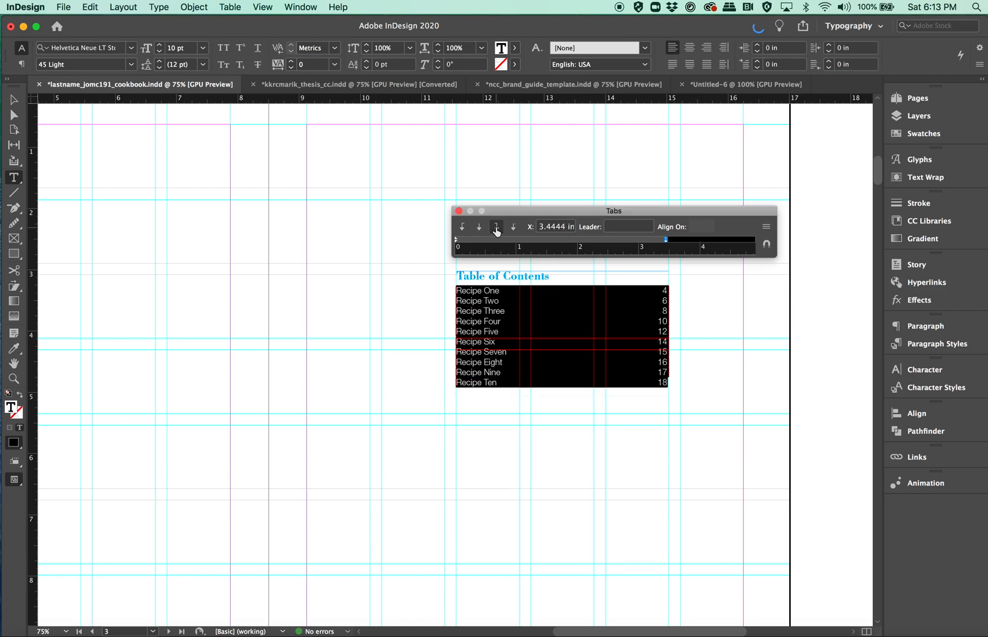
# - Give the right-aligned tab stop a period leader to fill the gap before the page numbers
pyautogui.click(618, 230)
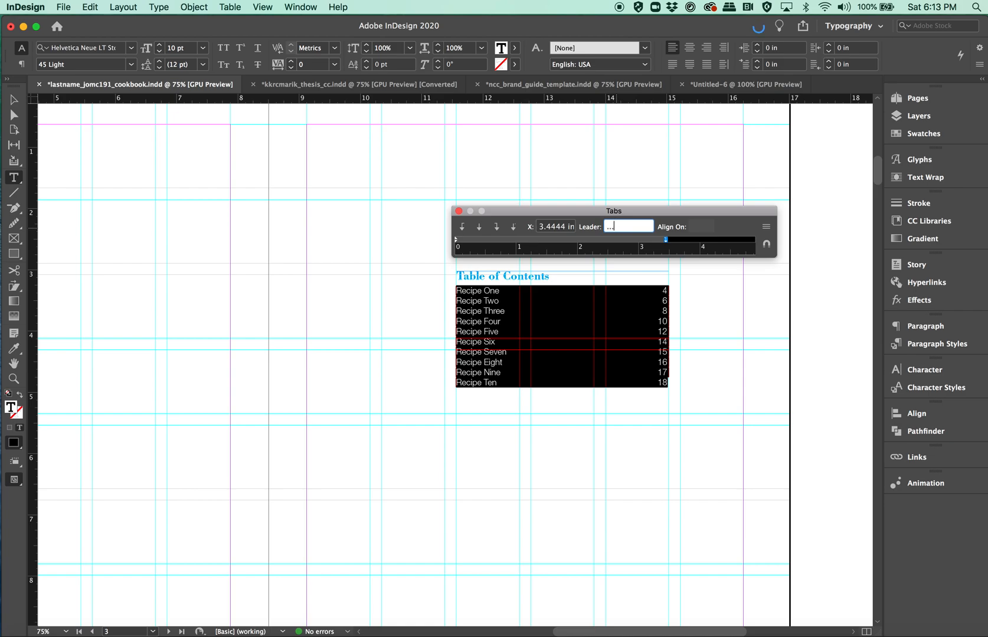
pyautogui.write('...')
pyautogui.press('Return')
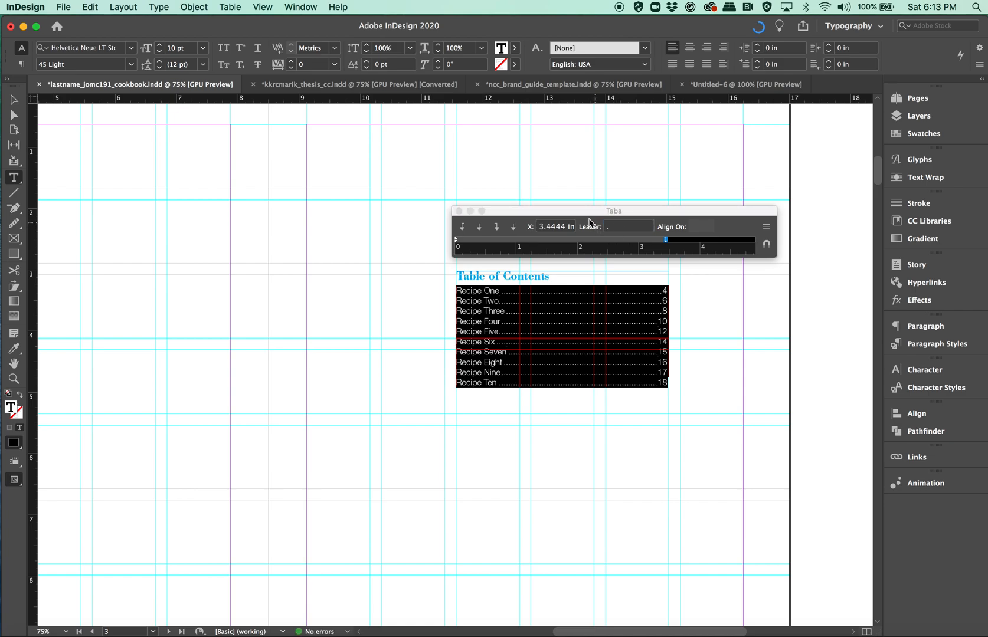
# - Increase the leading of the ten recipe lines to 23 pt
pyautogui.click(158, 60)
pyautogui.click(158, 62)
pyautogui.click(158, 61)
pyautogui.click(158, 61)
pyautogui.click(158, 61)
pyautogui.click(159, 62)
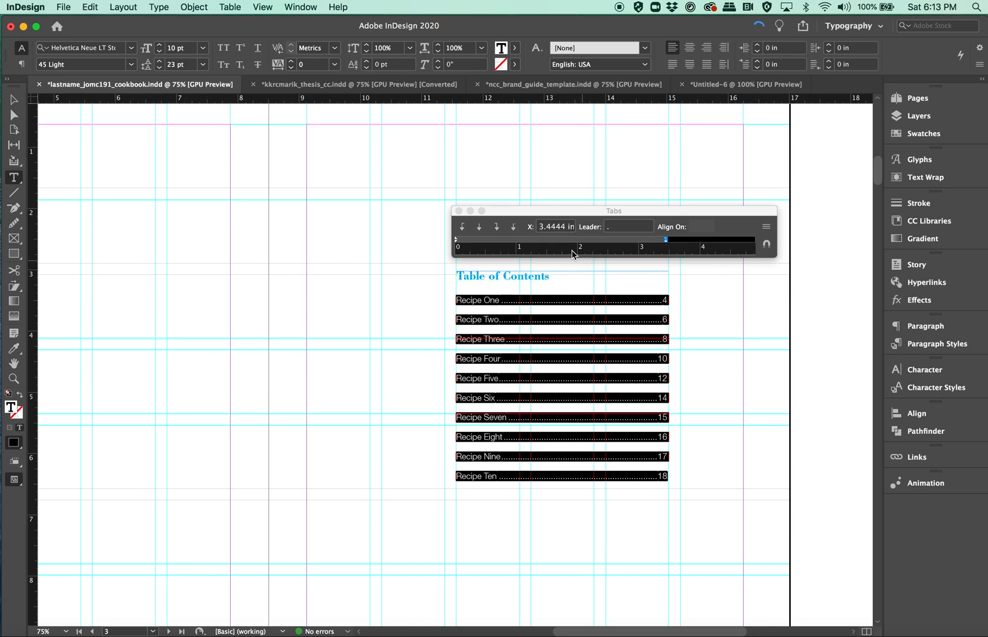
# - Try an underscore and the letter s as the tab leader for the recipe lines
pyautogui.click(608, 227)
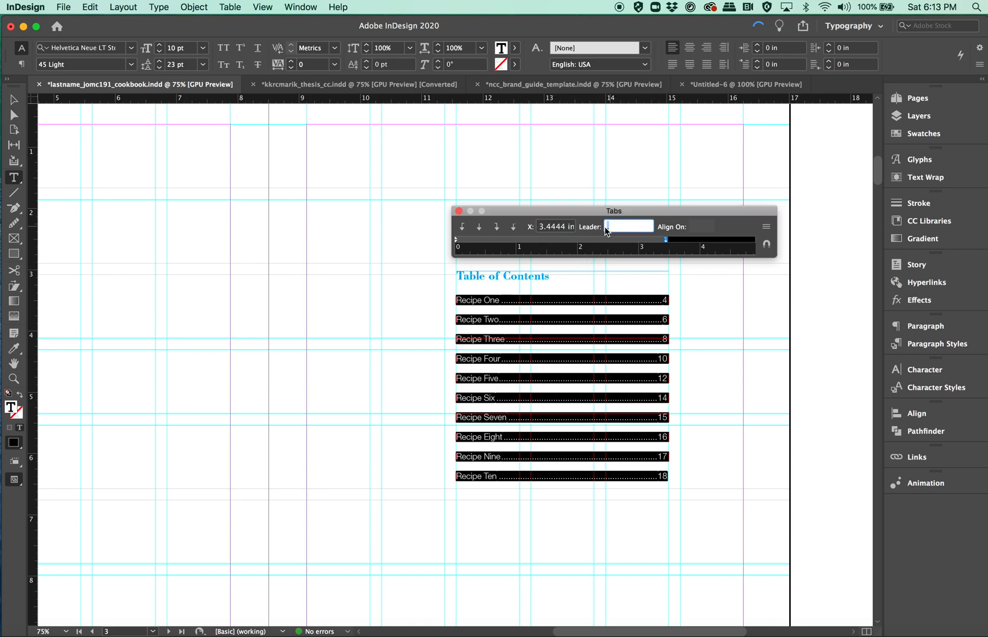
pyautogui.write('_')
pyautogui.press('Return')
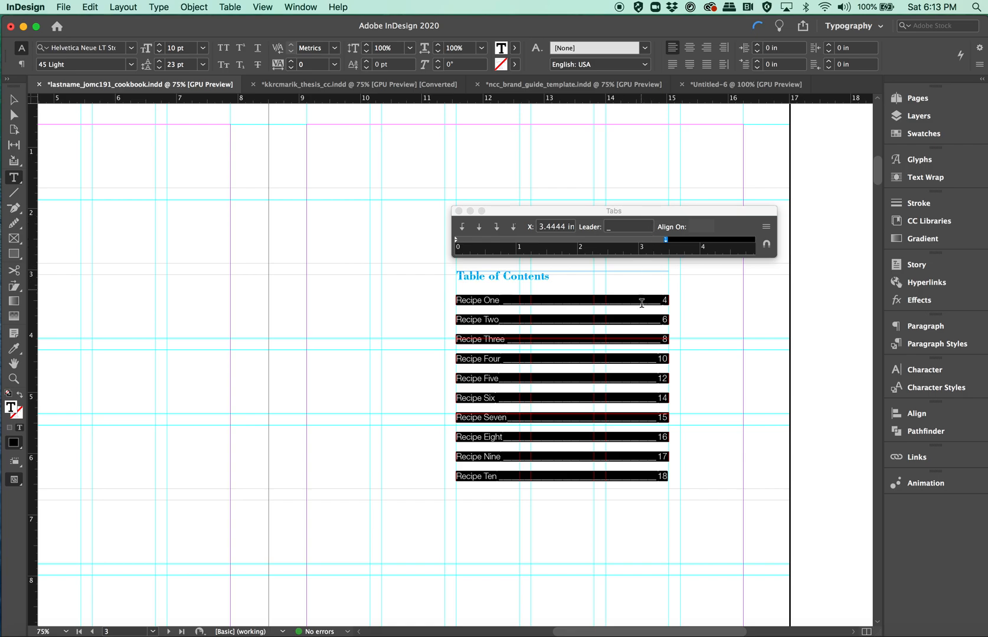
pyautogui.moveTo(636, 229); pyautogui.dragTo(602, 230)
pyautogui.write('s')
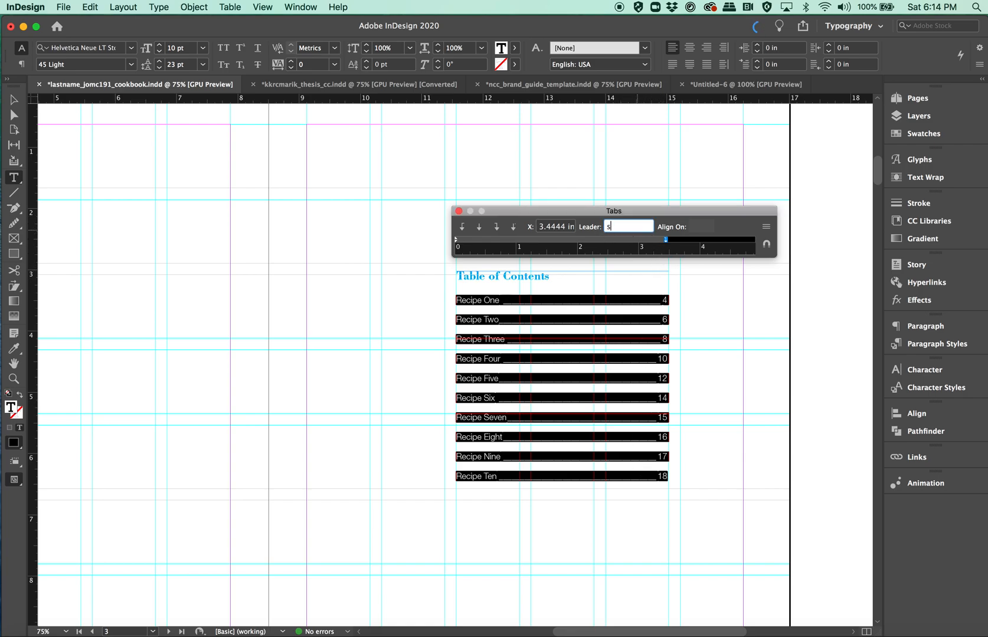
pyautogui.press('Return')
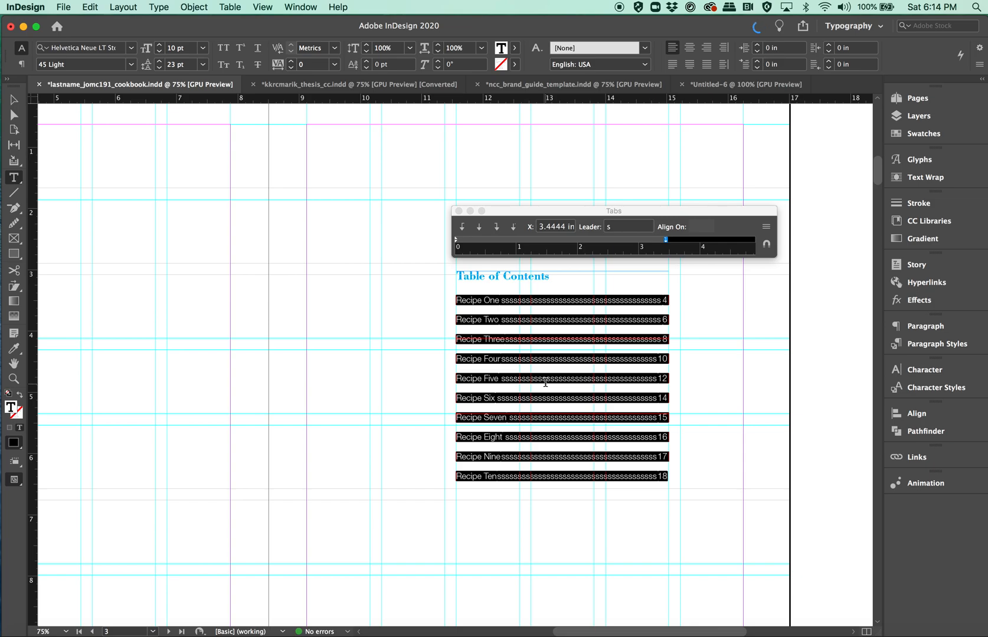
# - Set the tab leader back to a period and deselect the recipe lines
pyautogui.doubleClick(613, 227)
pyautogui.write('.')
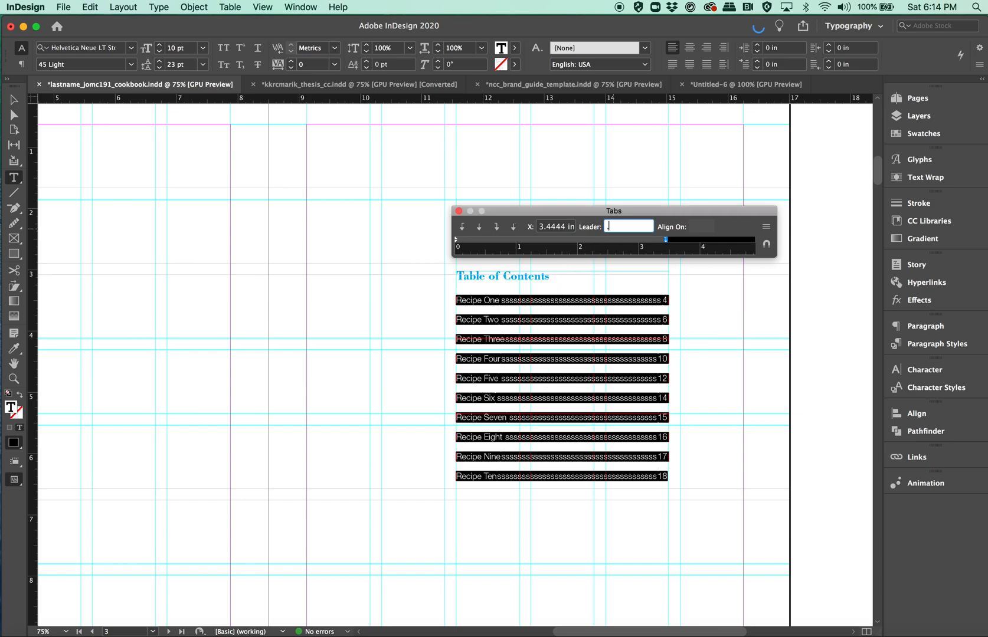
pyautogui.press('Return')
pyautogui.click(530, 312)
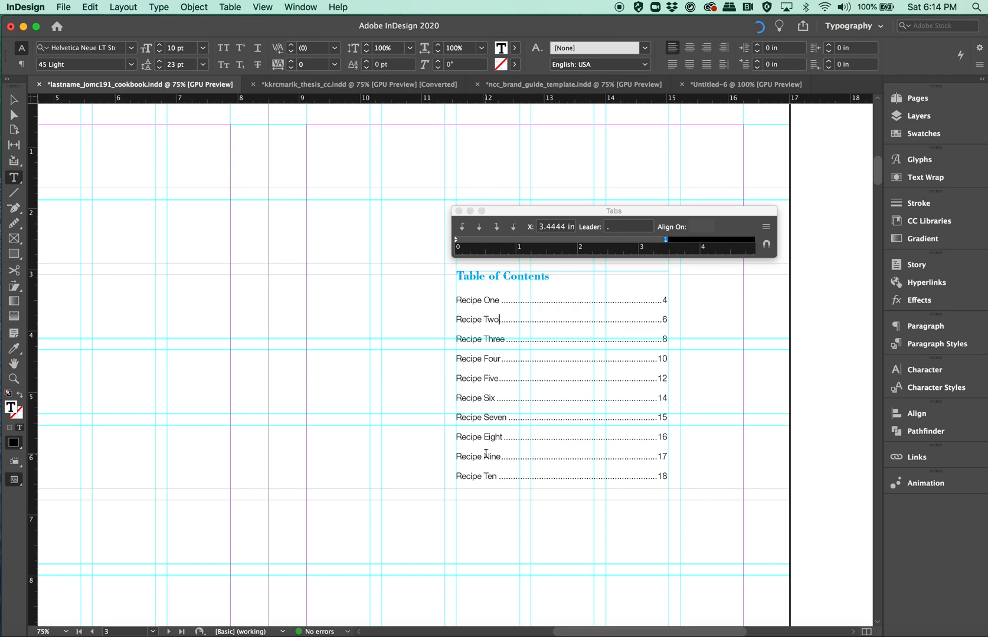
# - Turn on a paragraph rule below the second title line, "Buttercream", of the White Chocolate Buttercream recipe on page 6
pyautogui.scroll(-5, 167, 327)
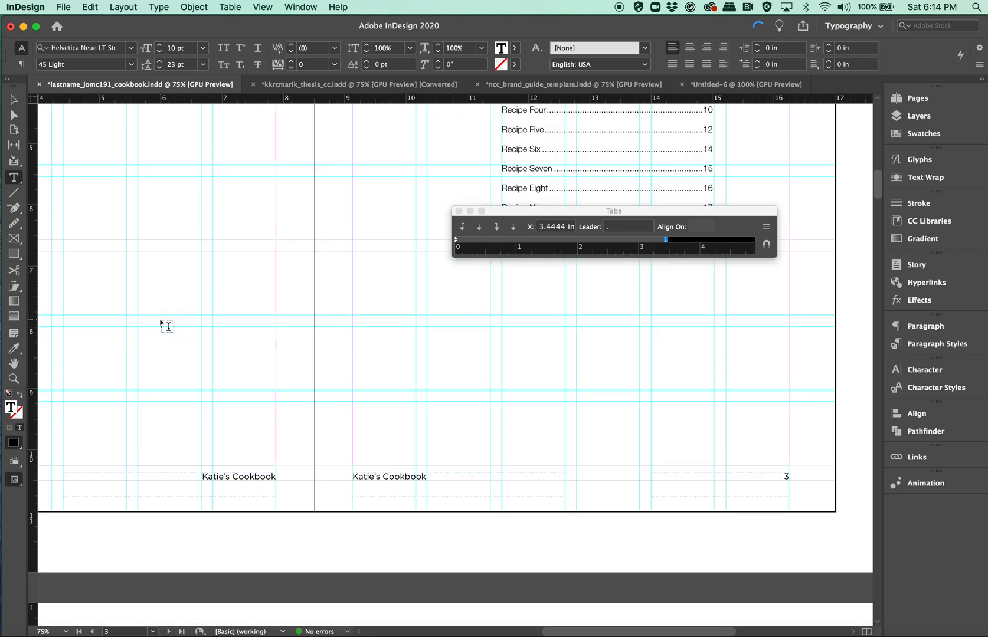
pyautogui.scroll(-10, 167, 326)
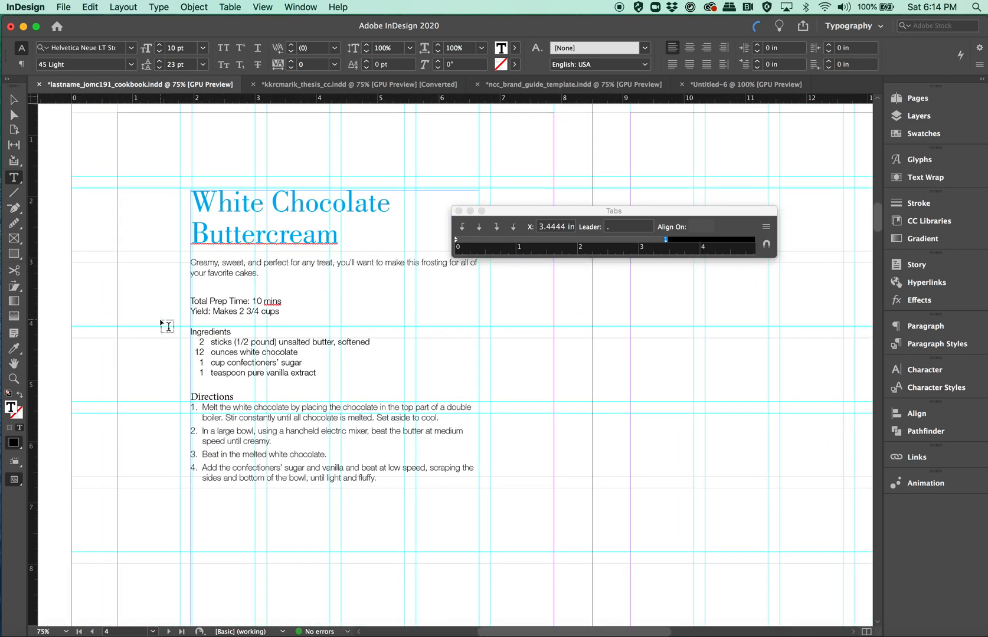
pyautogui.scroll(-20, 167, 326)
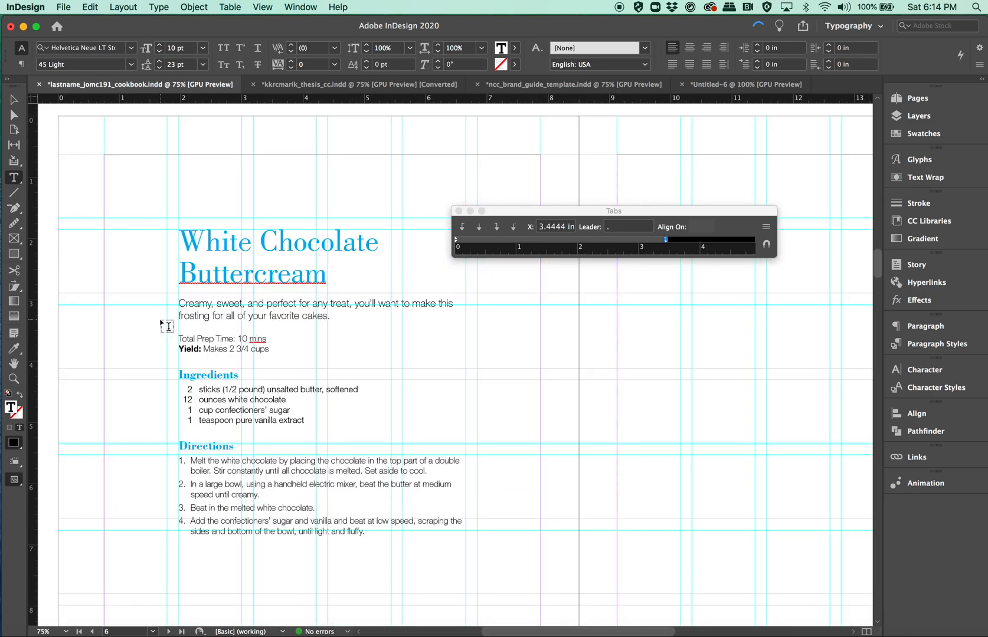
pyautogui.scroll(1, 167, 326)
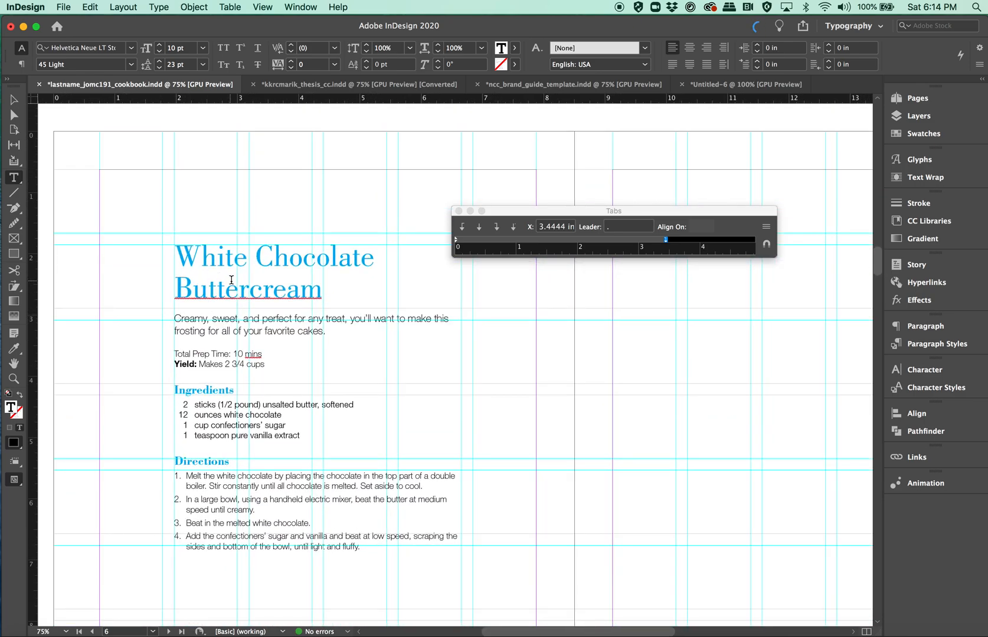
pyautogui.moveTo(323, 294); pyautogui.dragTo(150, 253)
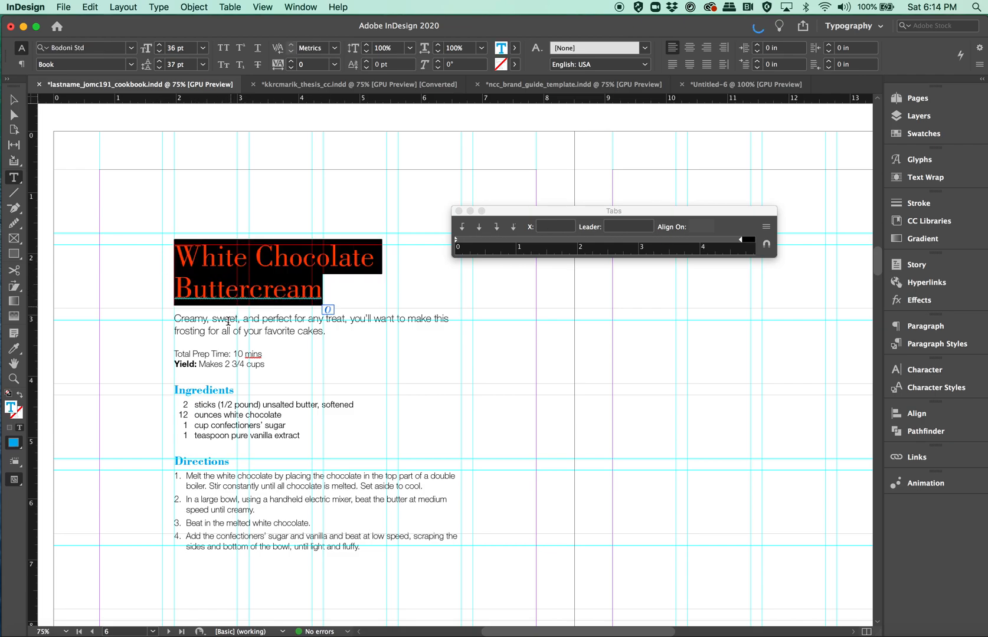
pyautogui.click(321, 293)
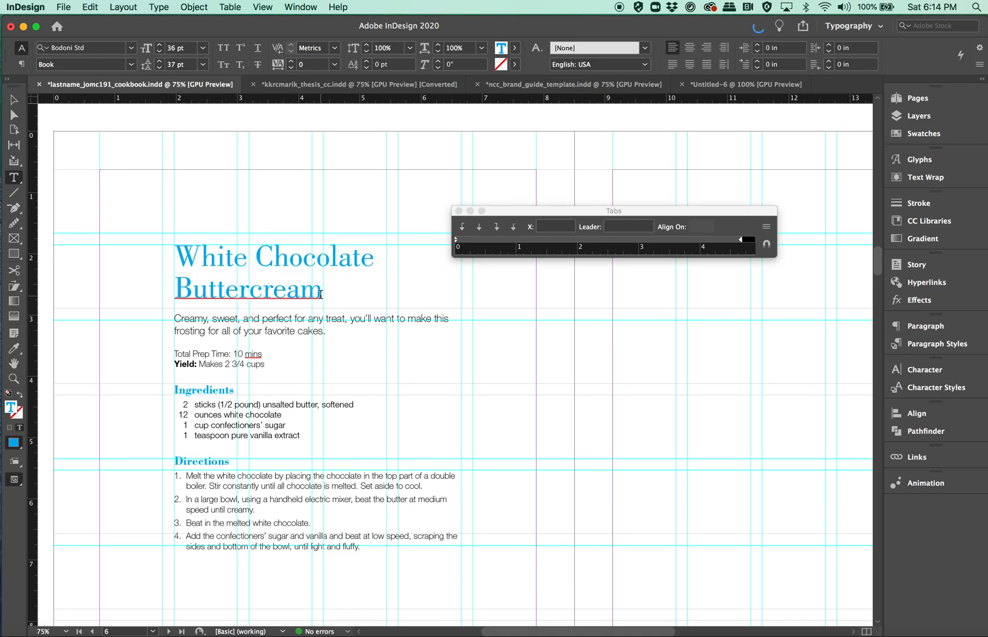
pyautogui.moveTo(322, 293); pyautogui.dragTo(158, 290)
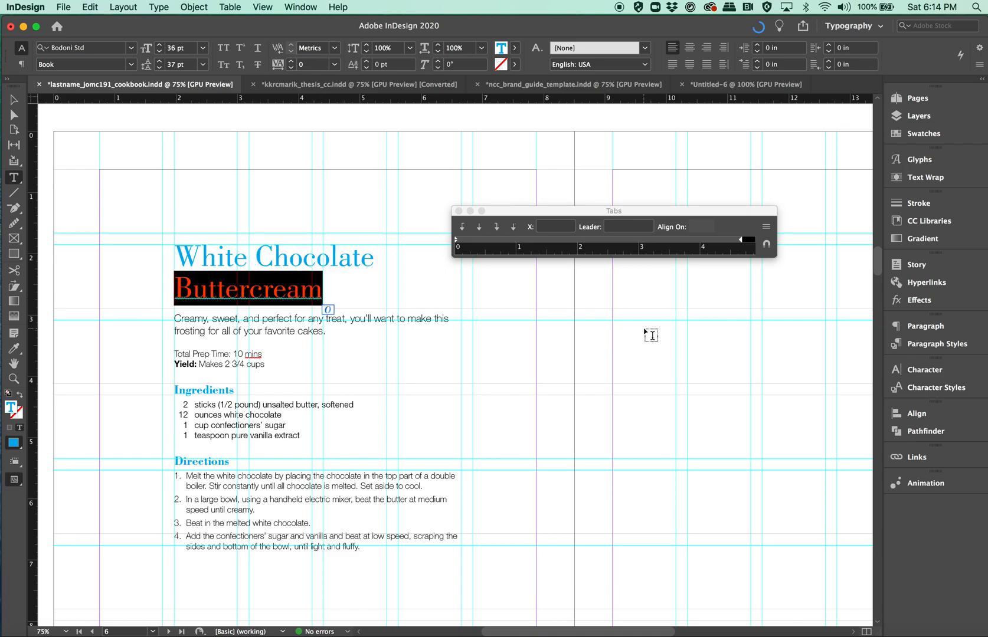
pyautogui.click(923, 325)
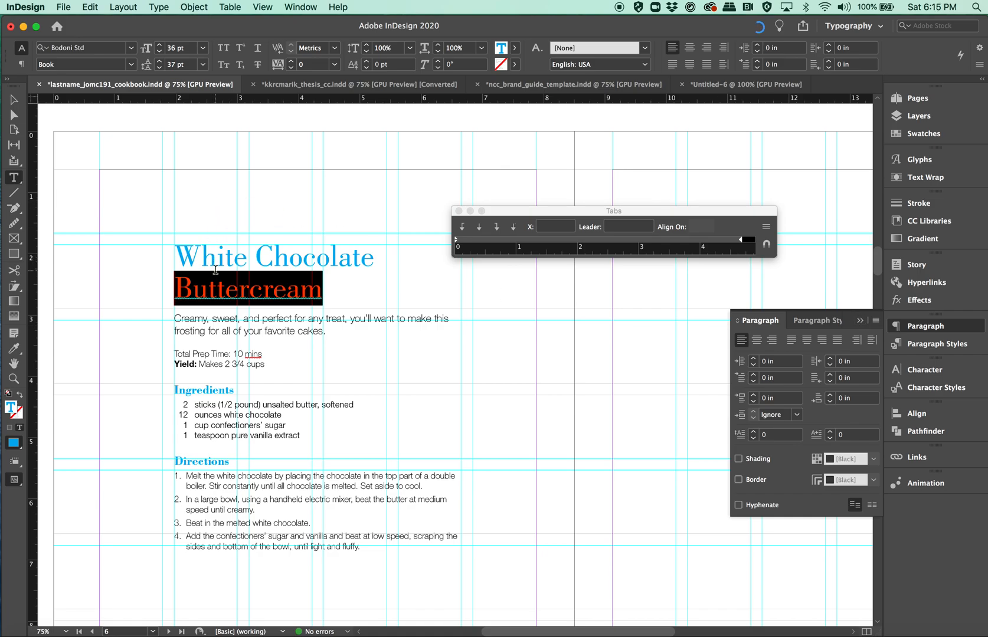
pyautogui.click(876, 321)
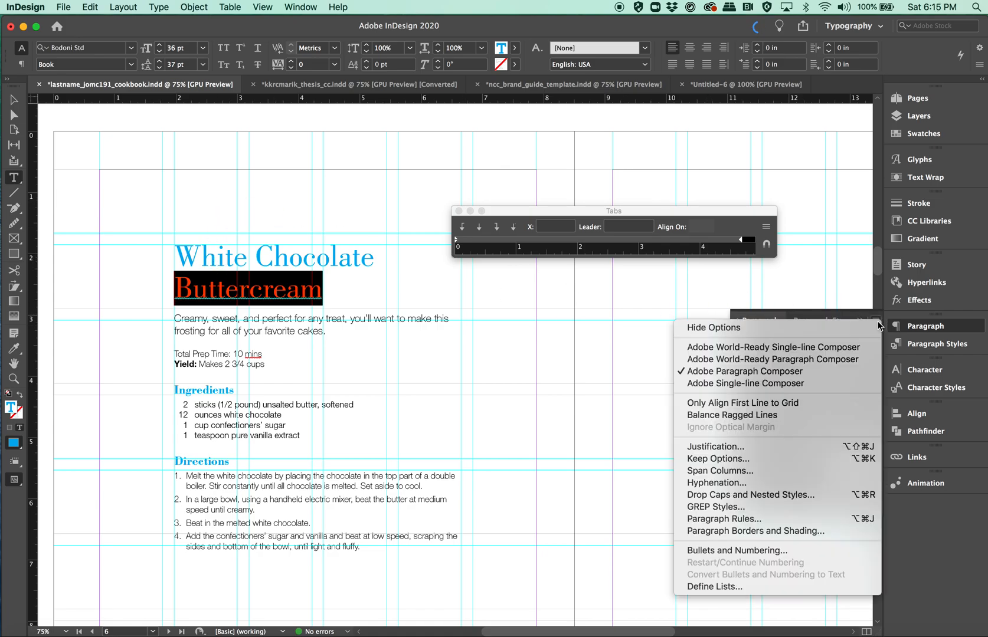
pyautogui.click(723, 519)
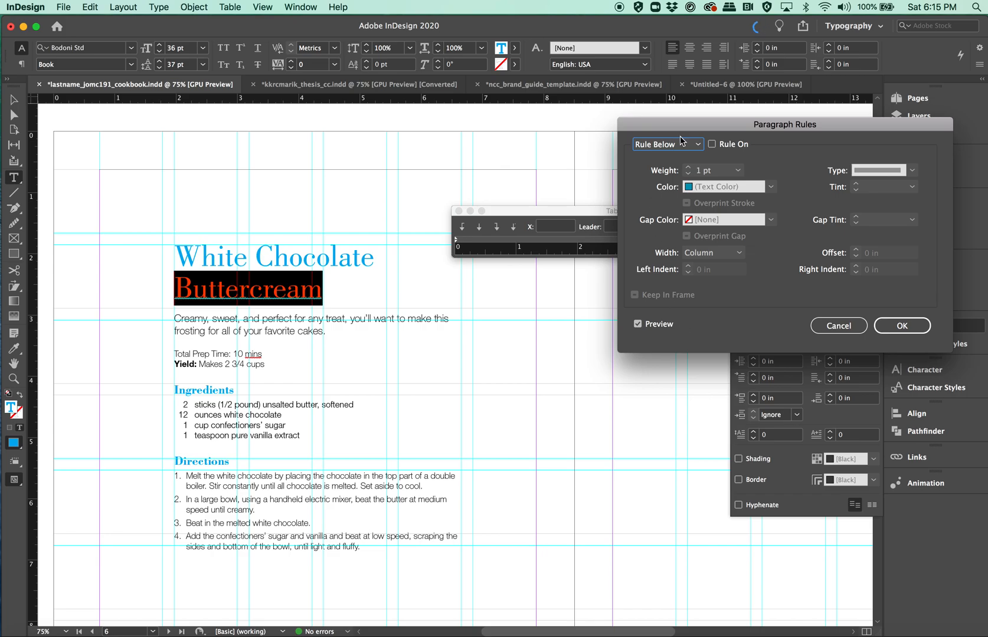
pyautogui.click(664, 145)
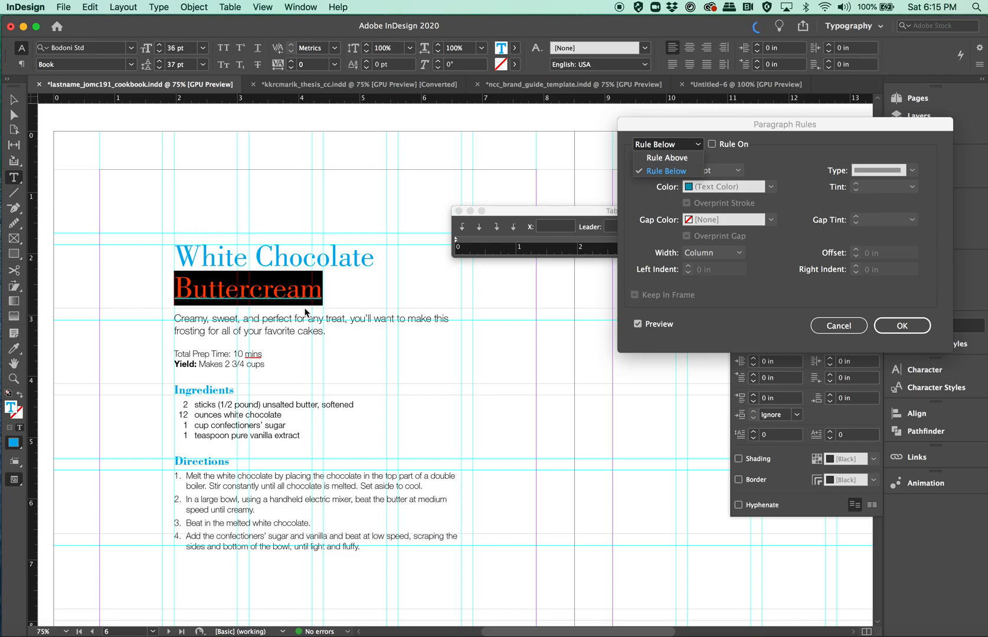
pyautogui.click(655, 172)
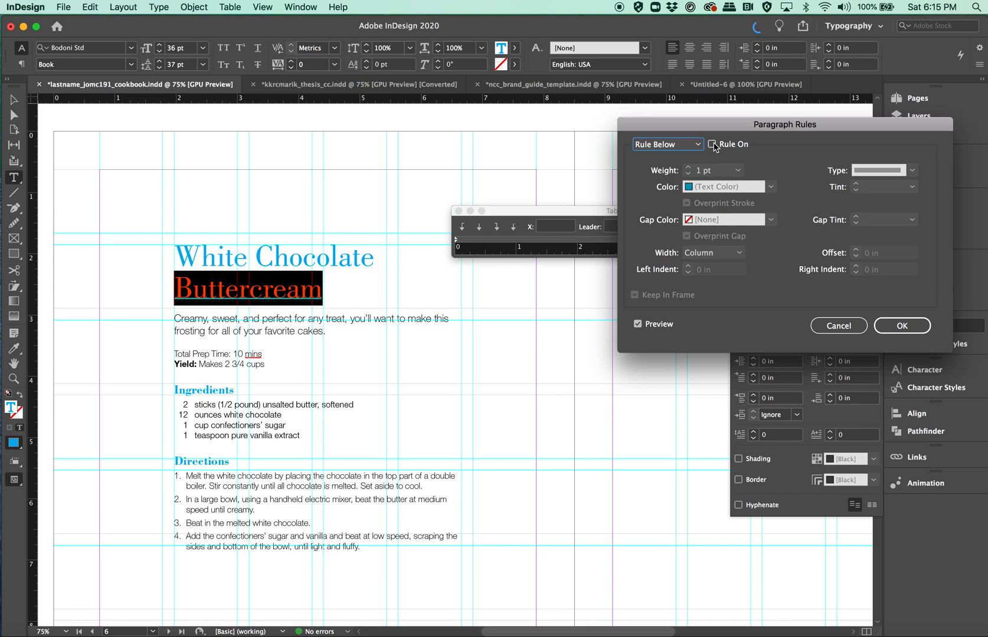
pyautogui.click(712, 145)
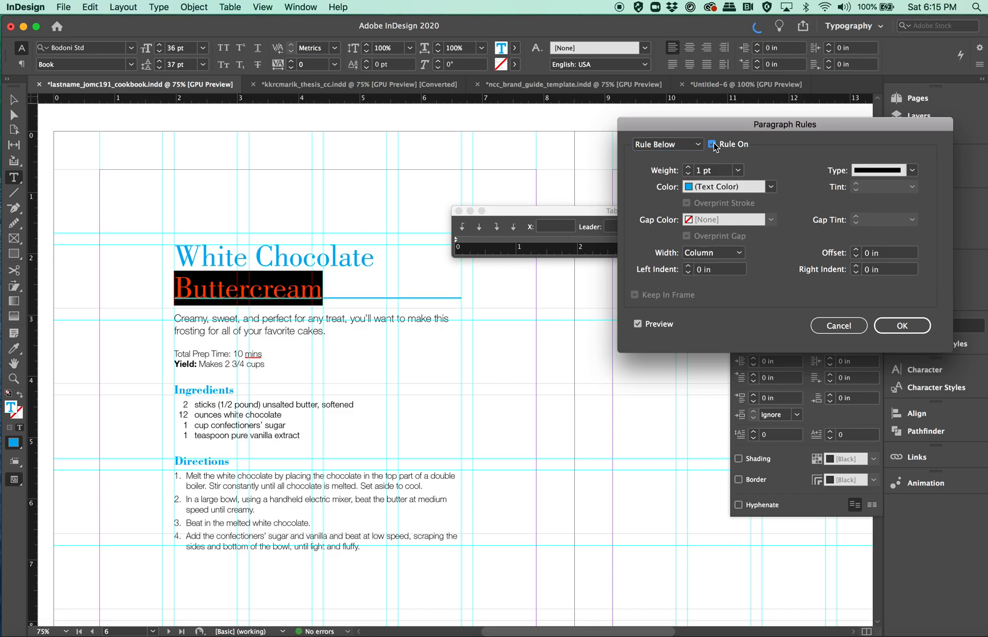
# - Color the rule below the title black and offset it by 0.125 in
pyautogui.click(718, 187)
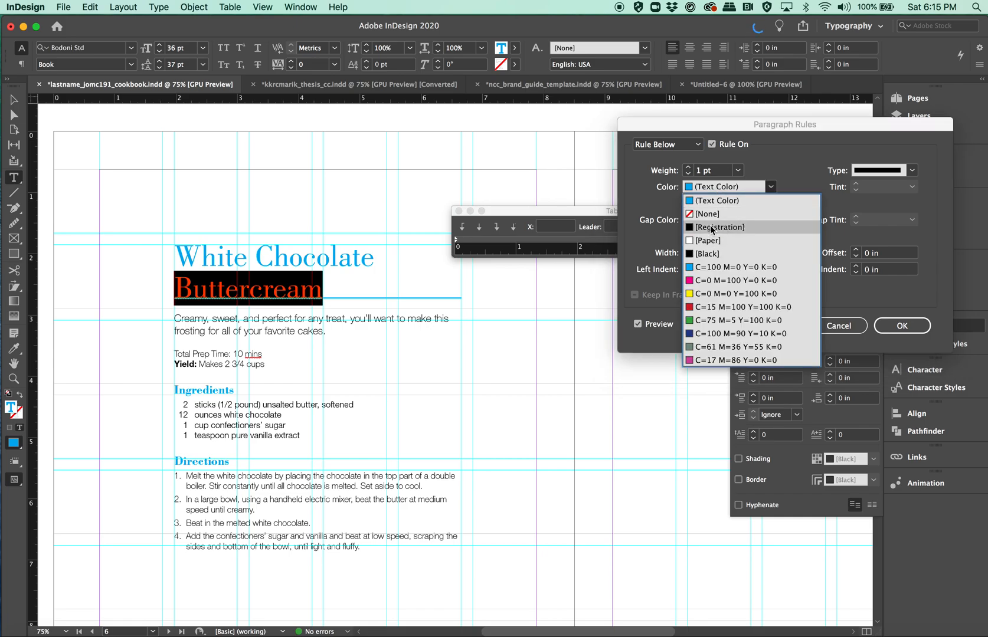
pyautogui.click(707, 253)
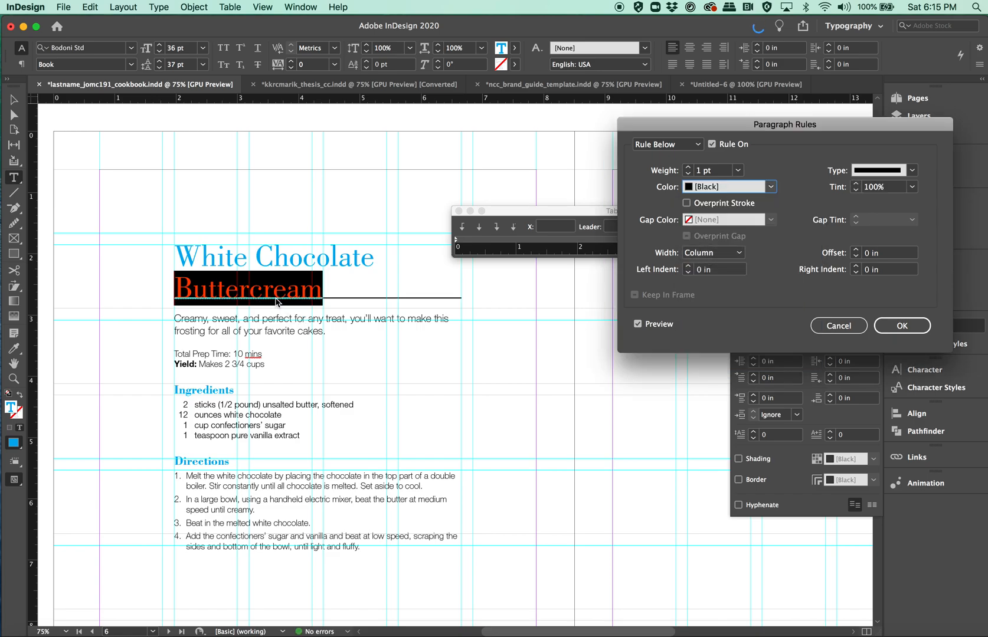
pyautogui.click(855, 250)
pyautogui.click(855, 250)
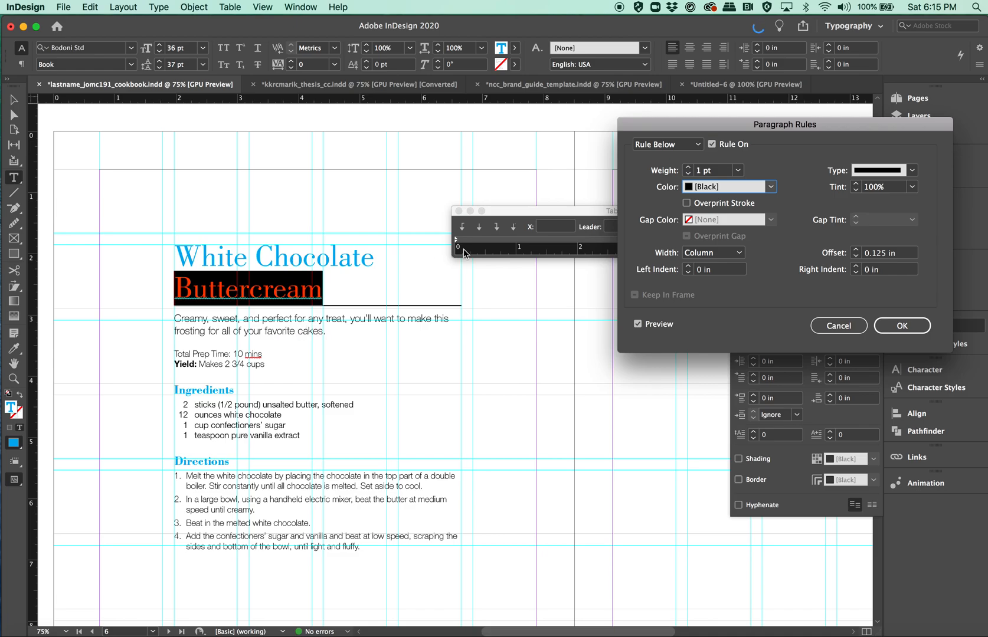
# - Try a 7 pt weight for the title rule and settle on 0.5 pt
pyautogui.click(738, 170)
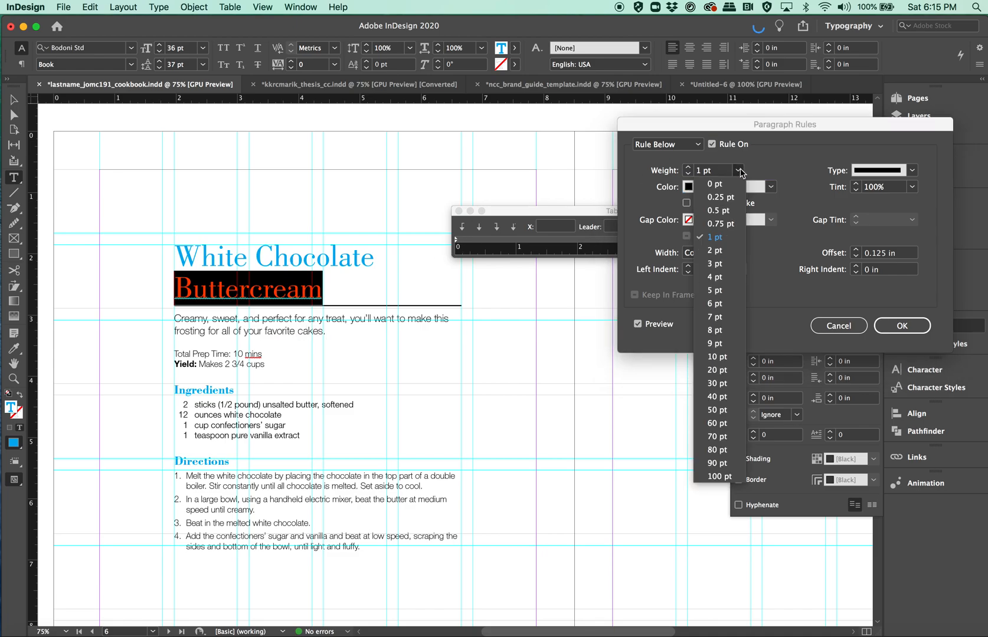
pyautogui.click(714, 318)
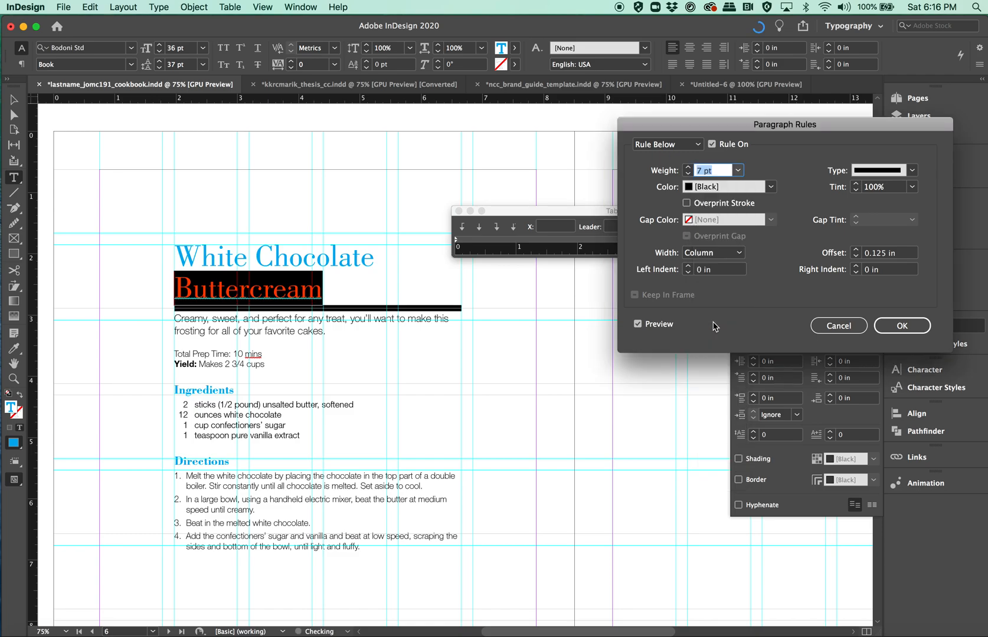
pyautogui.click(738, 170)
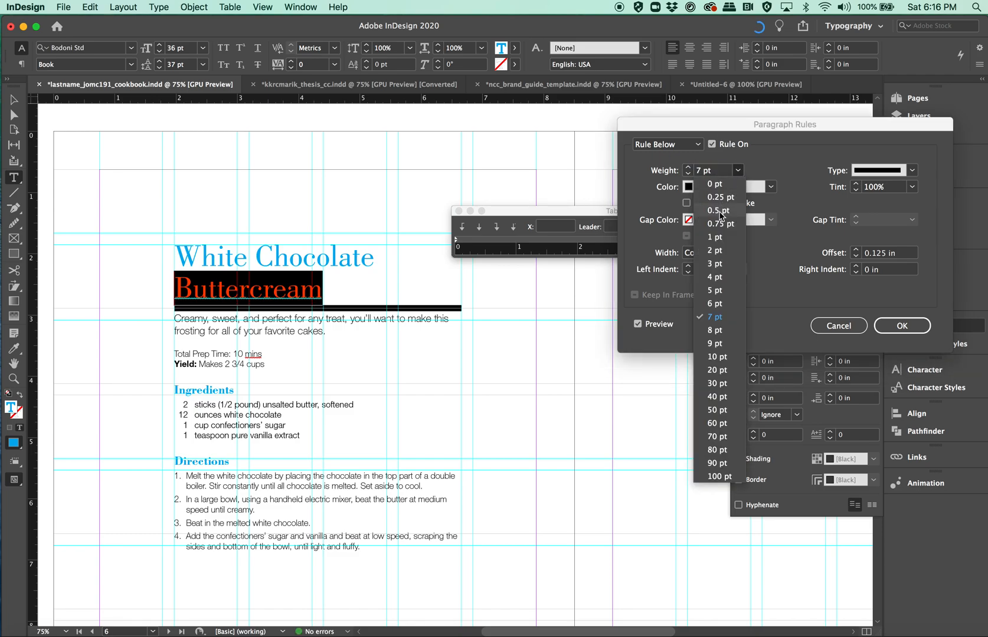
pyautogui.click(719, 211)
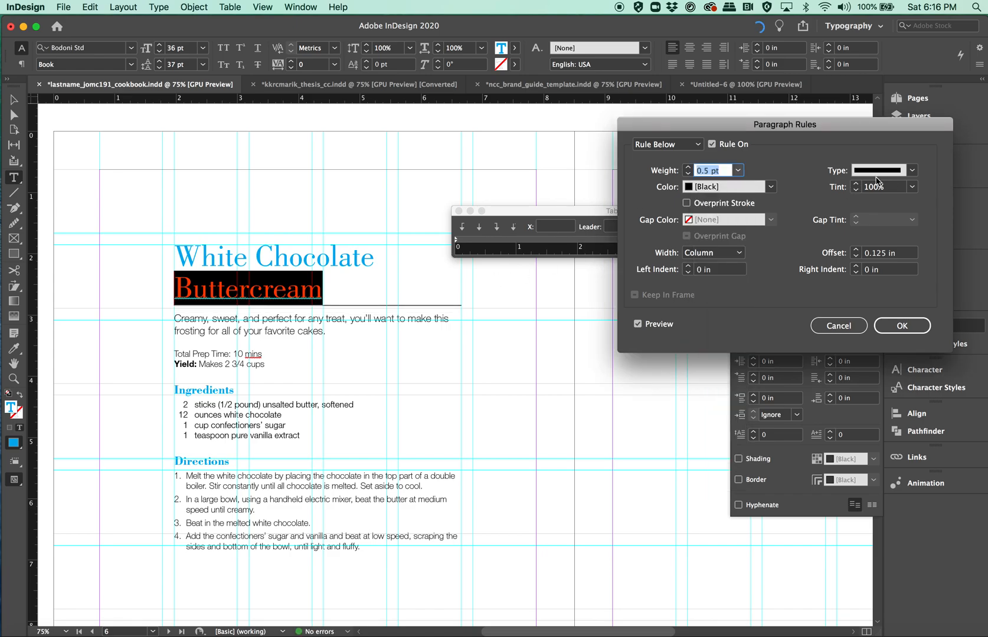
# - Try the Japanese Dots rule type with a 6 pt weight and return the weight to 0.5 pt
pyautogui.click(912, 171)
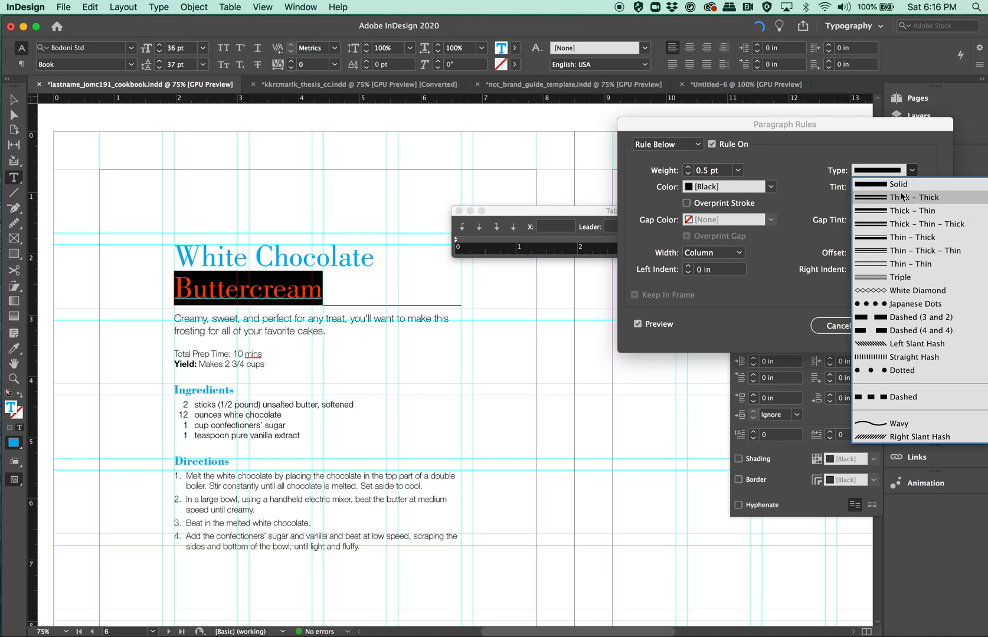
pyautogui.click(907, 304)
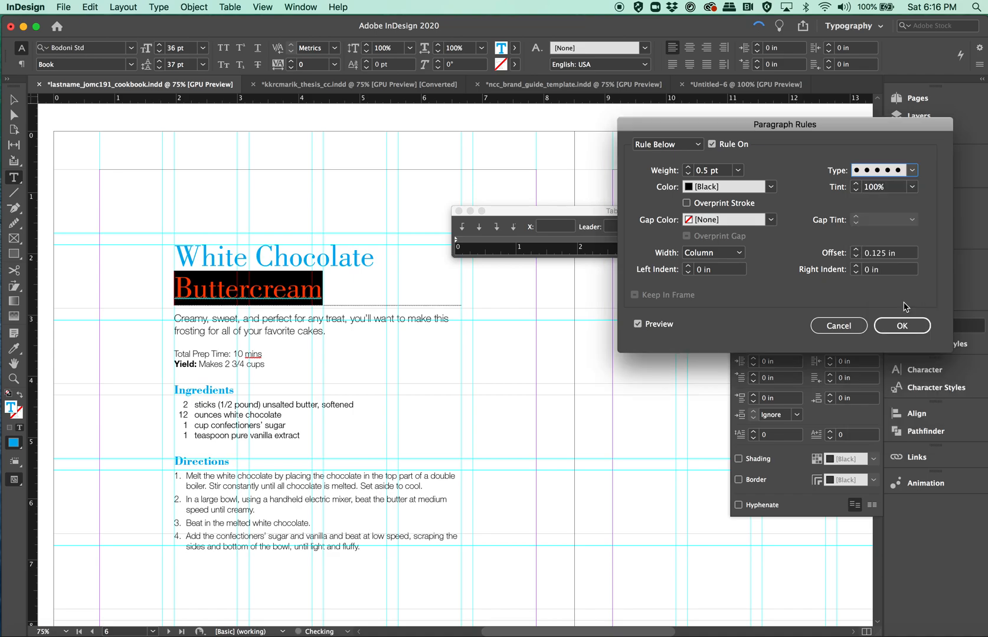
pyautogui.click(736, 171)
pyautogui.click(710, 304)
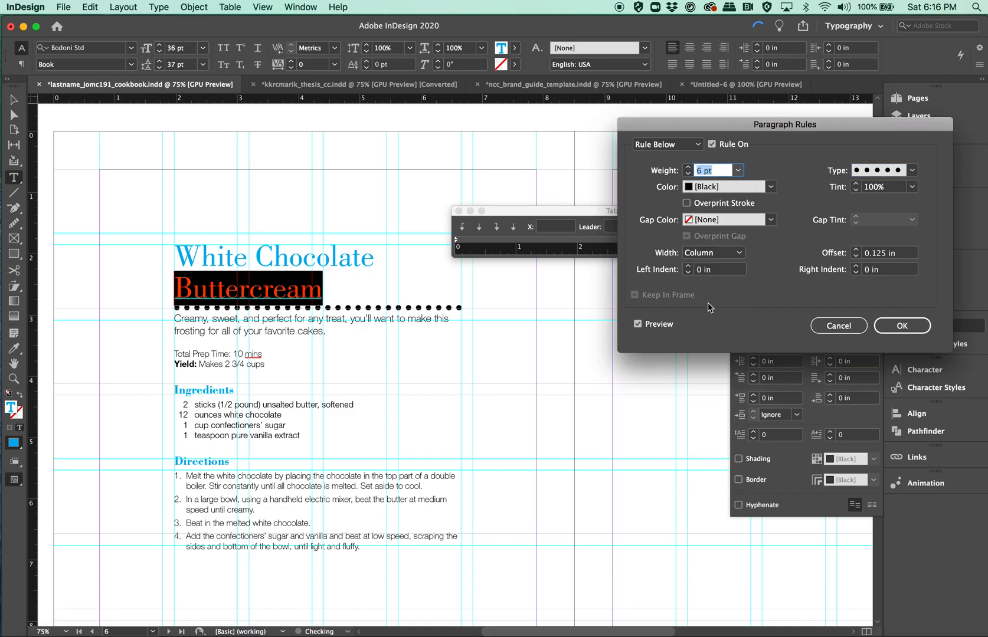
pyautogui.click(737, 171)
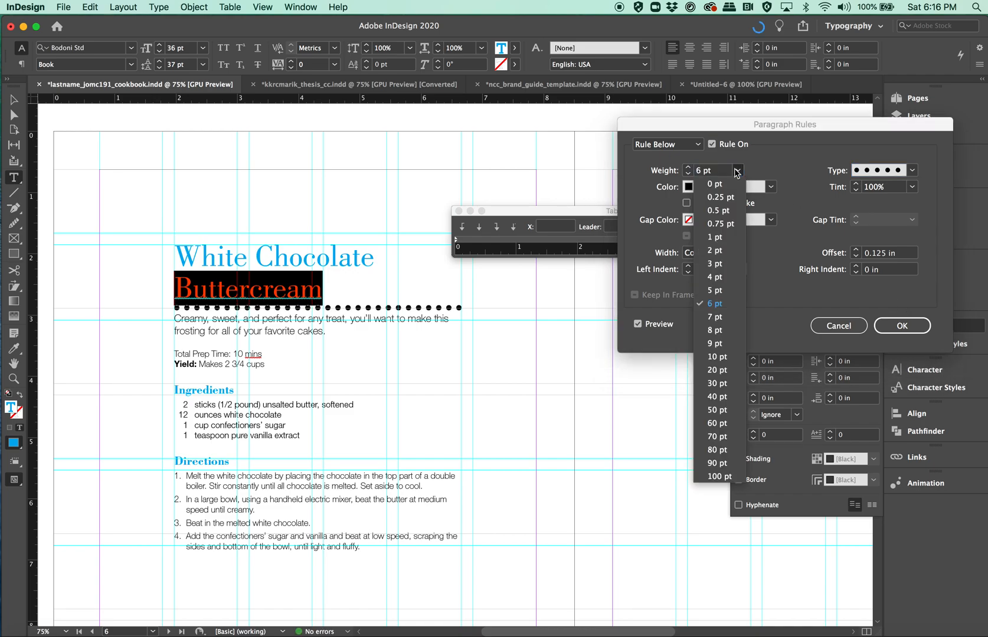
pyautogui.click(718, 211)
# - Look over the rule types and gap colors, and set the rule type back to Solid
pyautogui.click(912, 170)
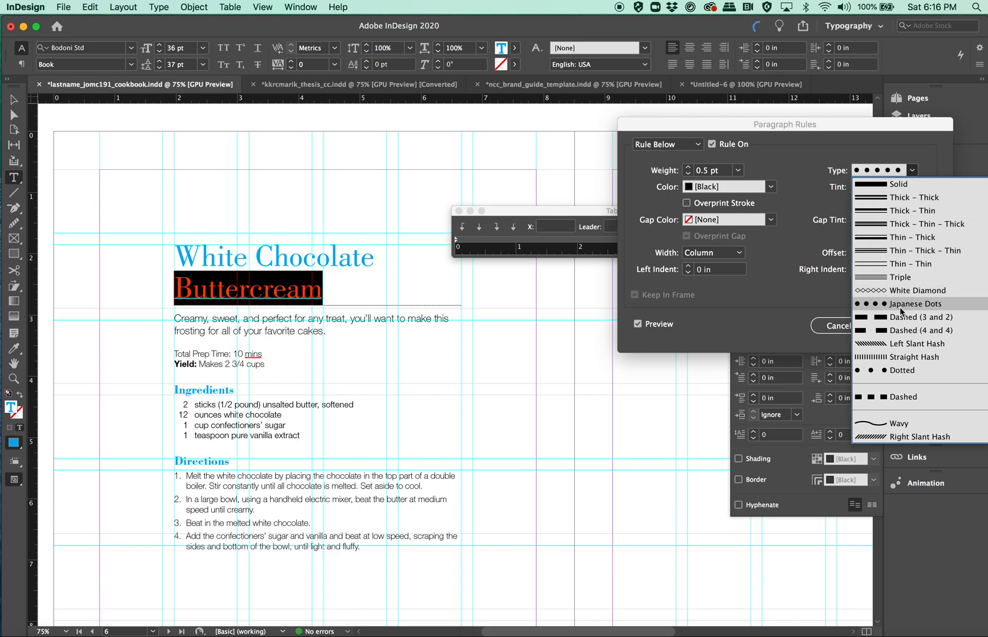
pyautogui.click(802, 211)
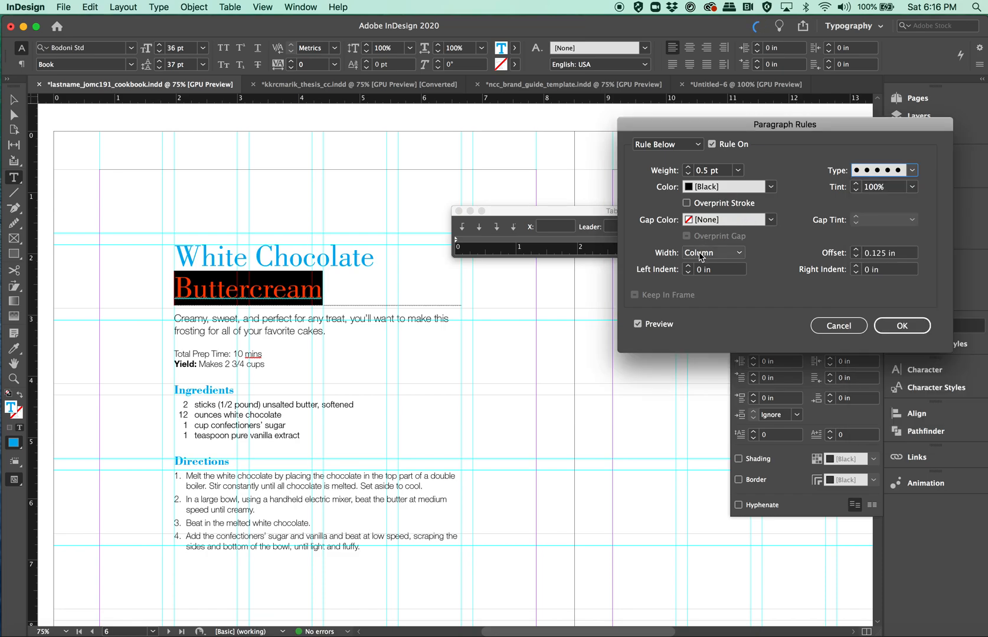
pyautogui.click(742, 221)
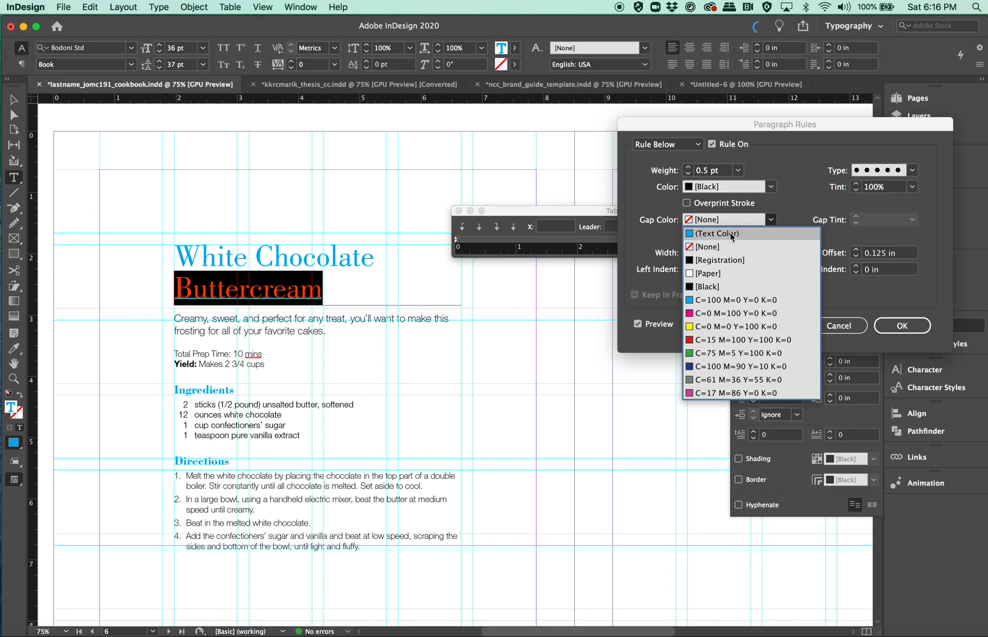
pyautogui.click(798, 184)
pyautogui.click(880, 170)
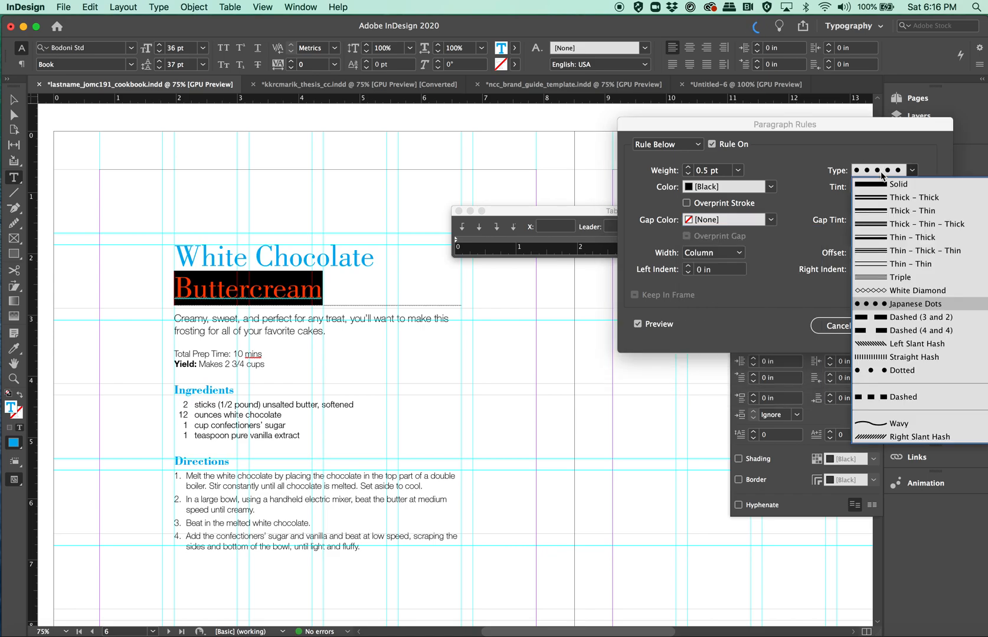
pyautogui.click(882, 182)
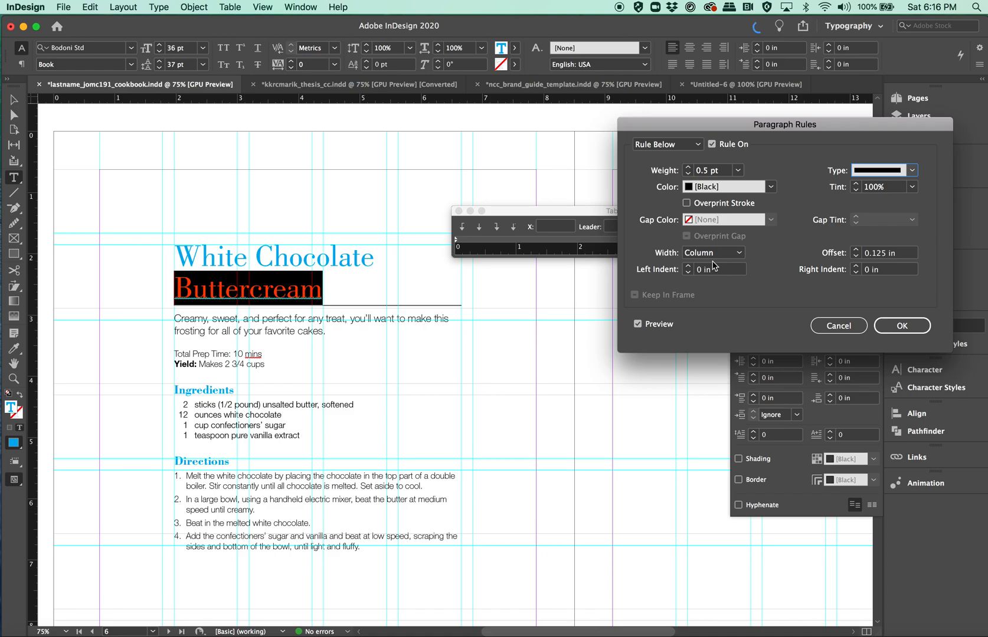
# - Try limiting the rule's width to Text and switch it back to Column
pyautogui.click(733, 254)
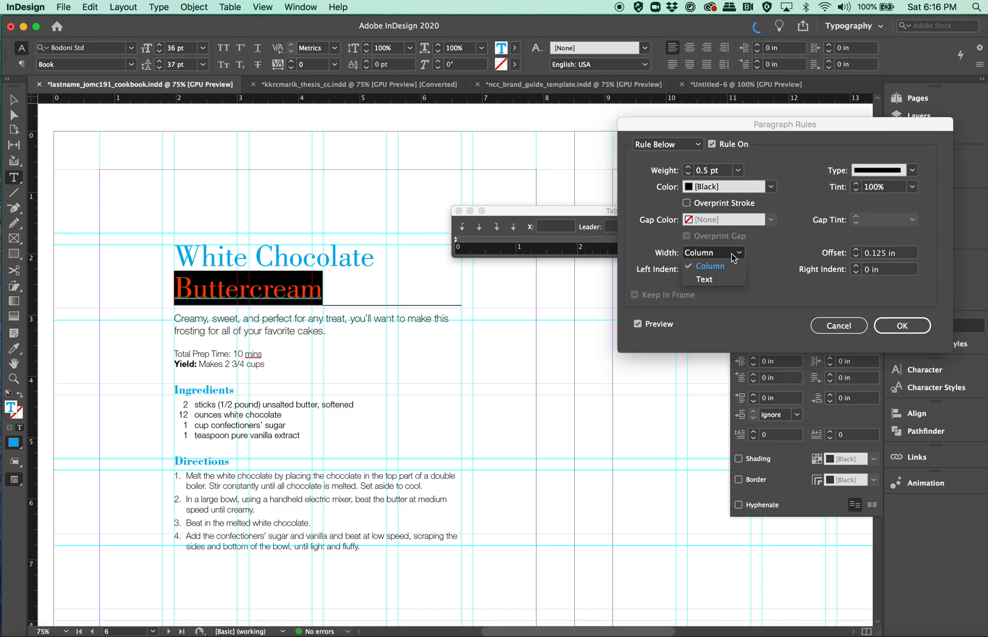
pyautogui.click(704, 279)
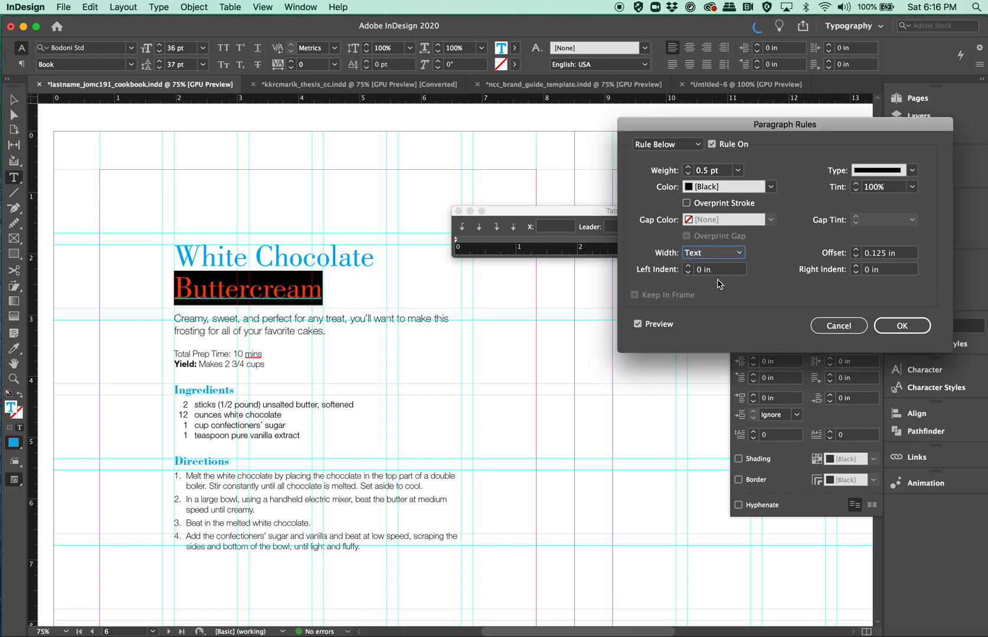
pyautogui.click(714, 254)
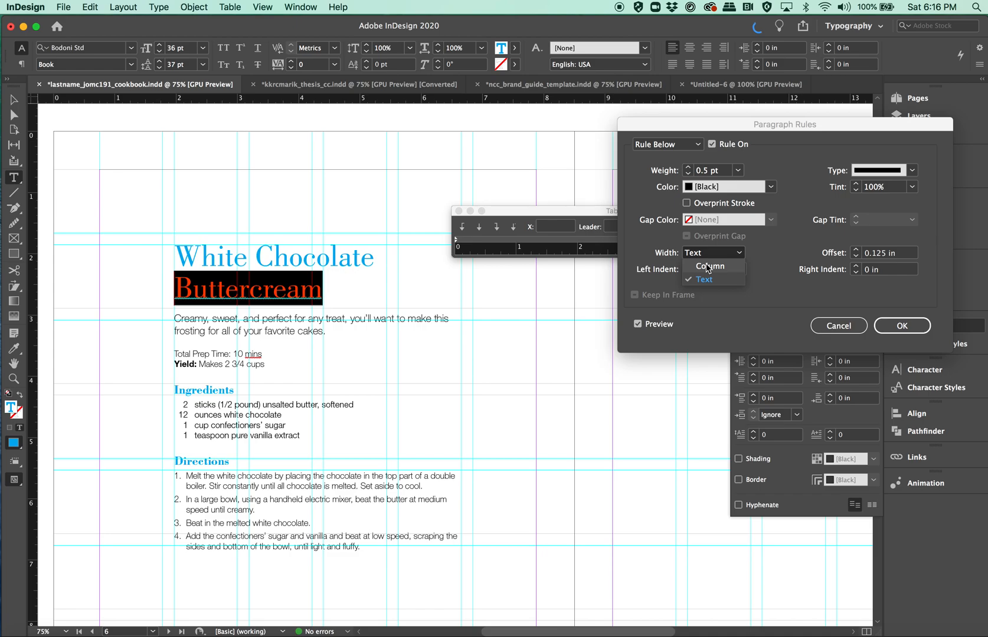
pyautogui.click(708, 267)
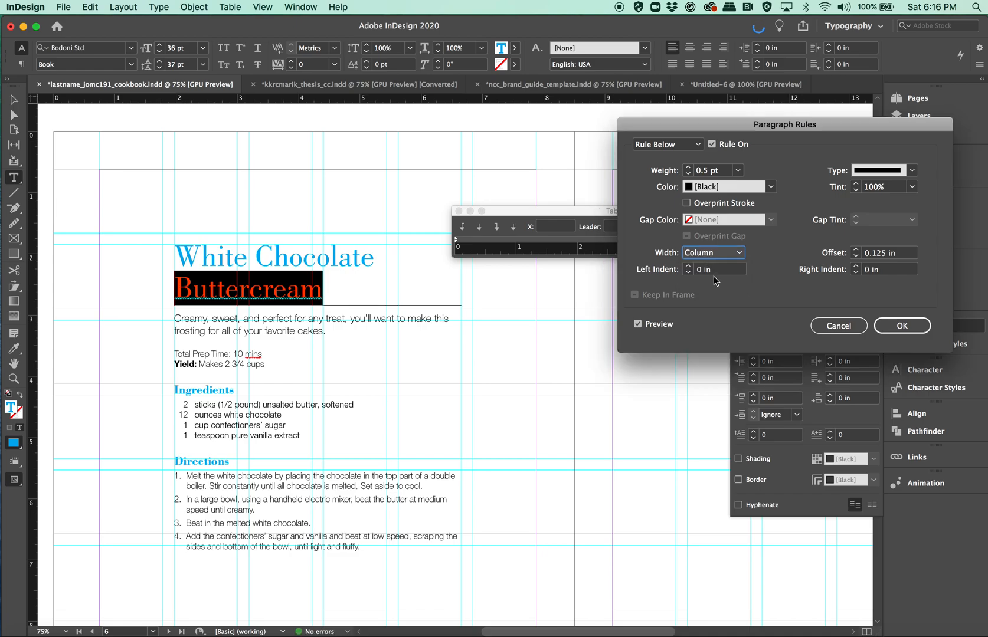
# - Try extending the rule past the text with a left indent of -0.375 in
pyautogui.click(688, 267)
pyautogui.click(688, 266)
pyautogui.click(688, 267)
pyautogui.click(688, 267)
pyautogui.click(688, 266)
pyautogui.click(688, 266)
pyautogui.click(688, 267)
pyautogui.click(688, 266)
pyautogui.click(688, 267)
pyautogui.moveTo(688, 268); pyautogui.dragTo(689, 271)
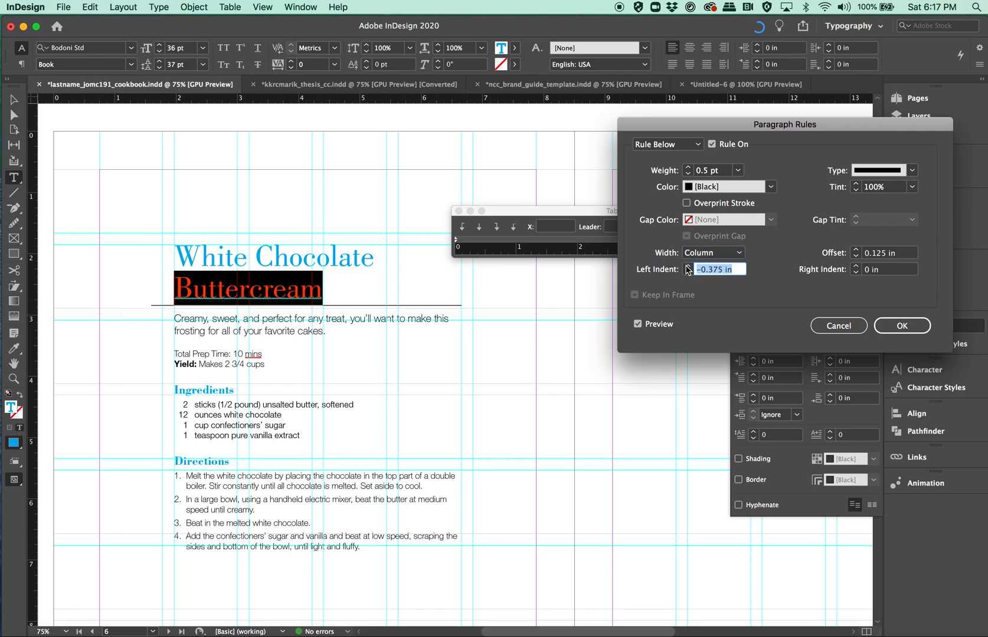
# - Set the rule's left indent to 0 and apply the paragraph rule settings
pyautogui.write('0')
pyautogui.press('Return')
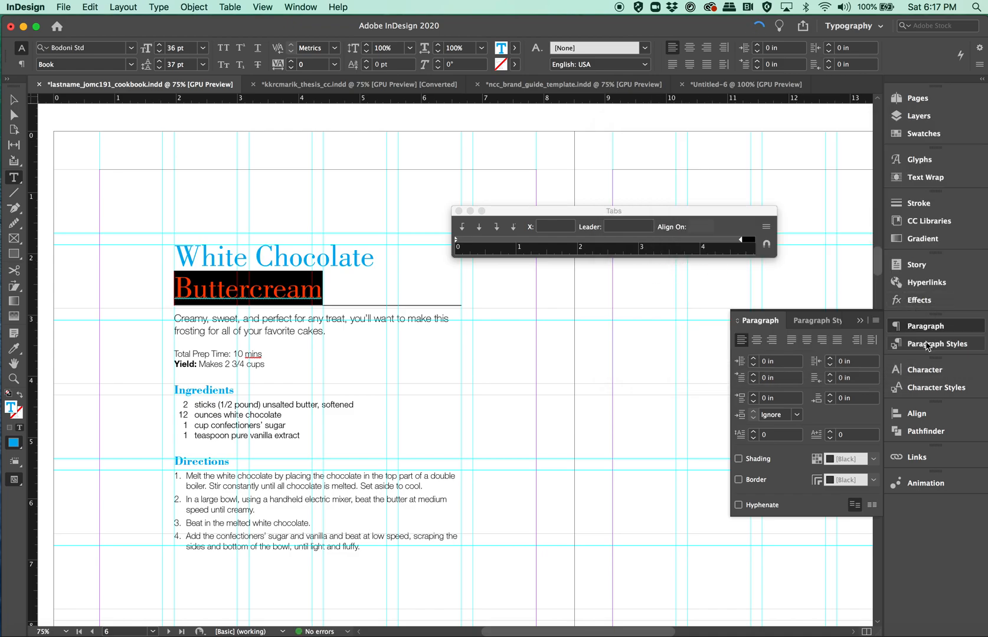
# - Try extending the rule below the title past the column by changing its right indent, and reset the right indent to 0
pyautogui.click(876, 320)
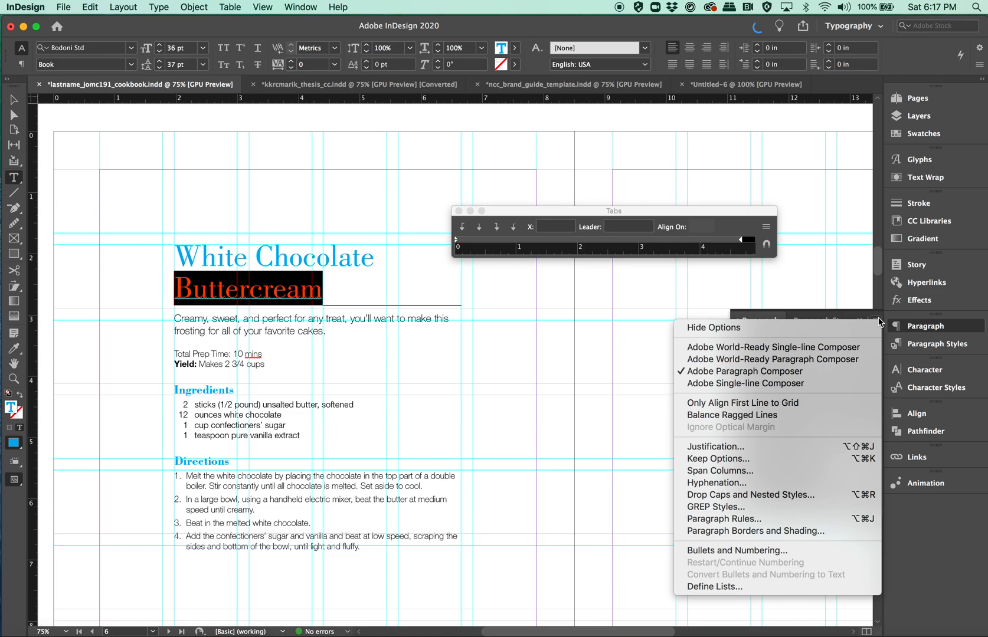
pyautogui.click(752, 519)
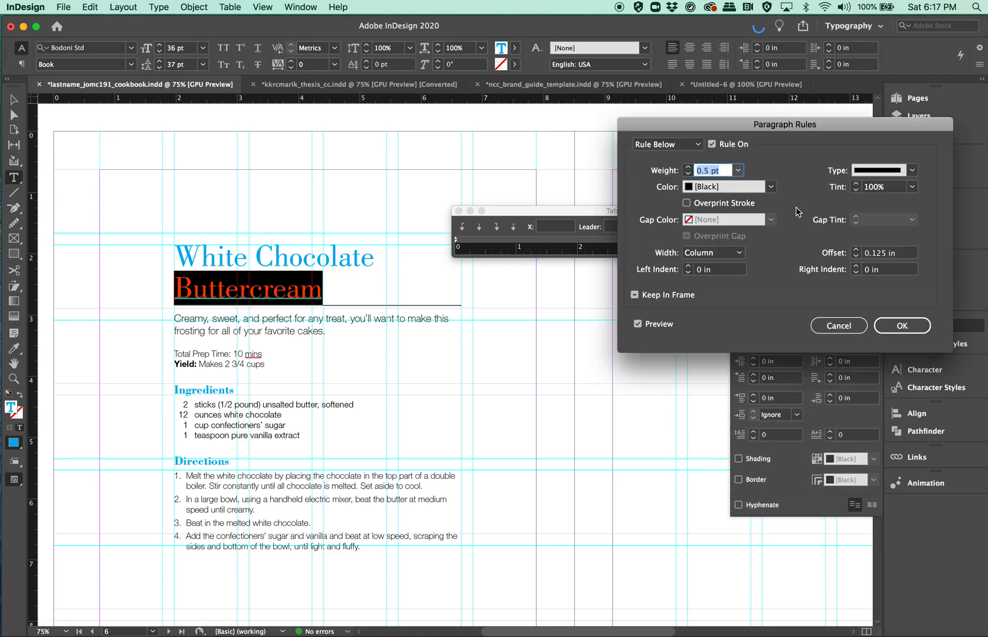
pyautogui.click(856, 266)
pyautogui.click(855, 272)
pyautogui.click(860, 268)
pyautogui.write('0')
pyautogui.press('Return')
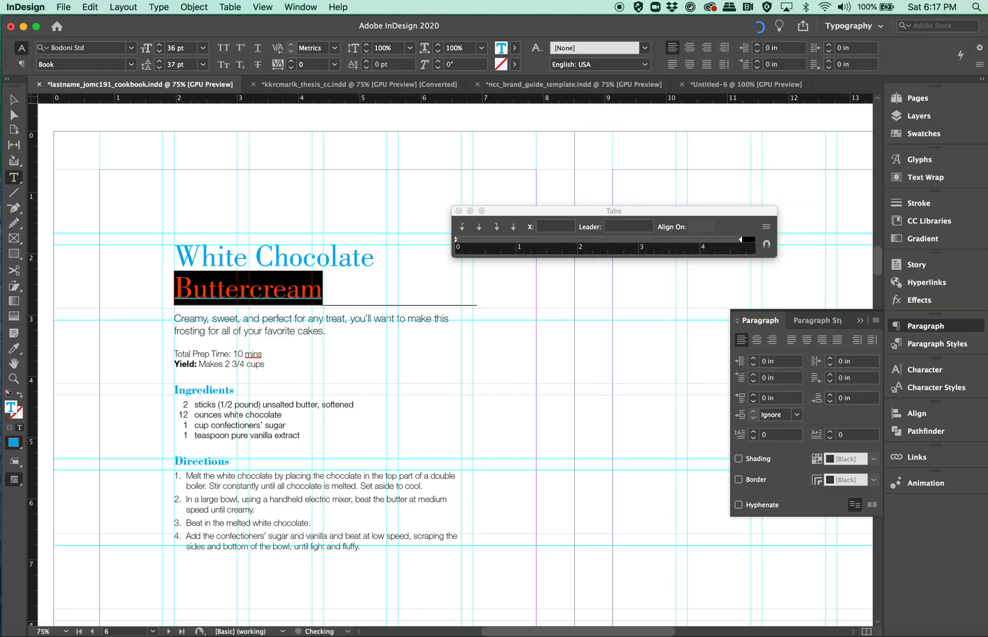
# - Review the Rule Below settings of the recipe title and close them without changes
pyautogui.click(874, 321)
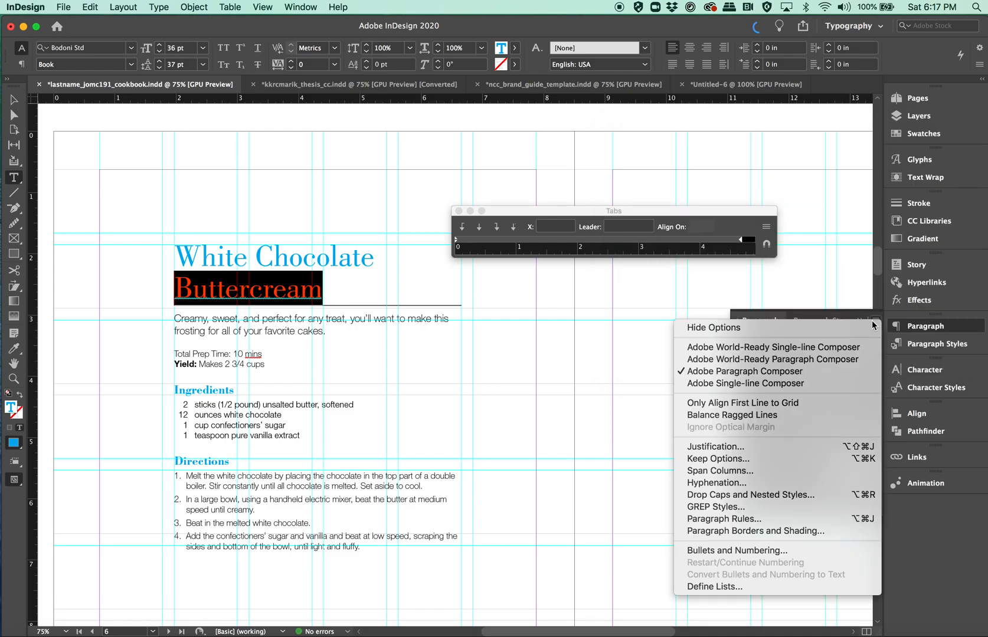
pyautogui.click(768, 520)
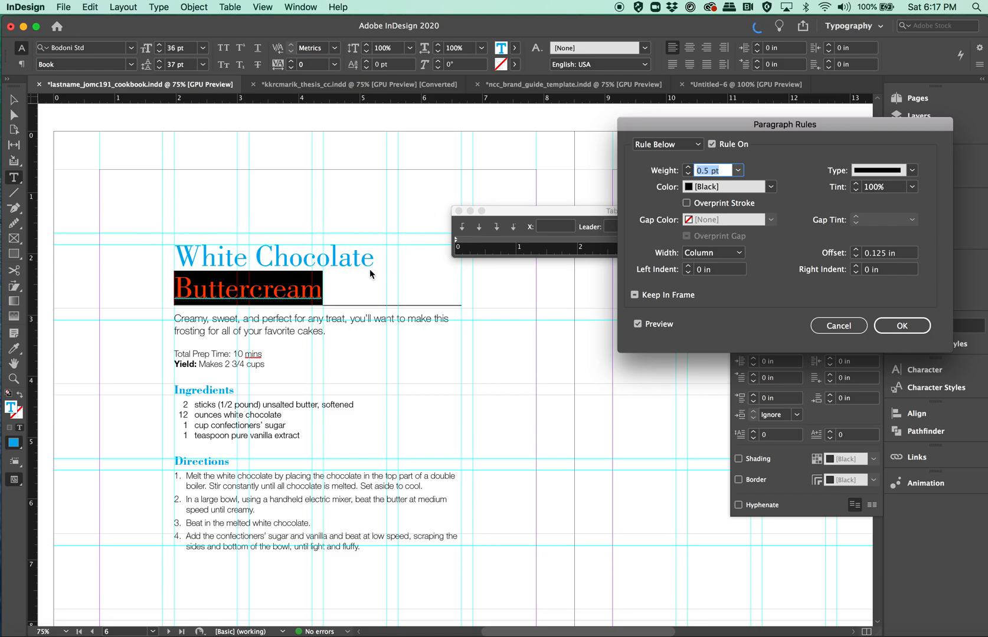
pyautogui.click(897, 326)
pyautogui.click(422, 406)
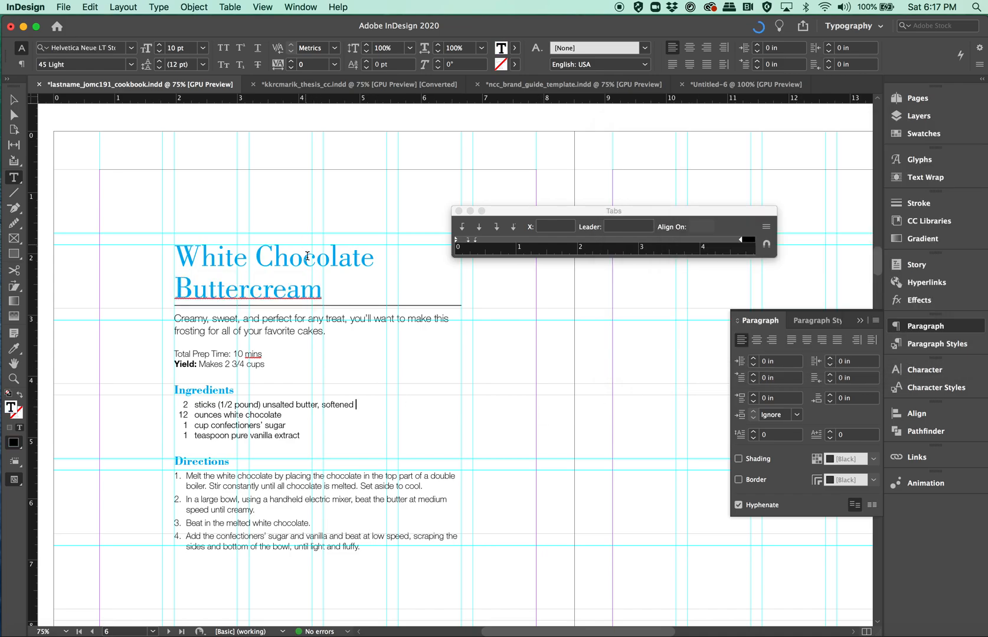
# - Create a paragraph style named Title with Line, based on Recipe Name, from the White Chocolate Buttercream title with its rule below
pyautogui.moveTo(324, 298); pyautogui.dragTo(175, 257)
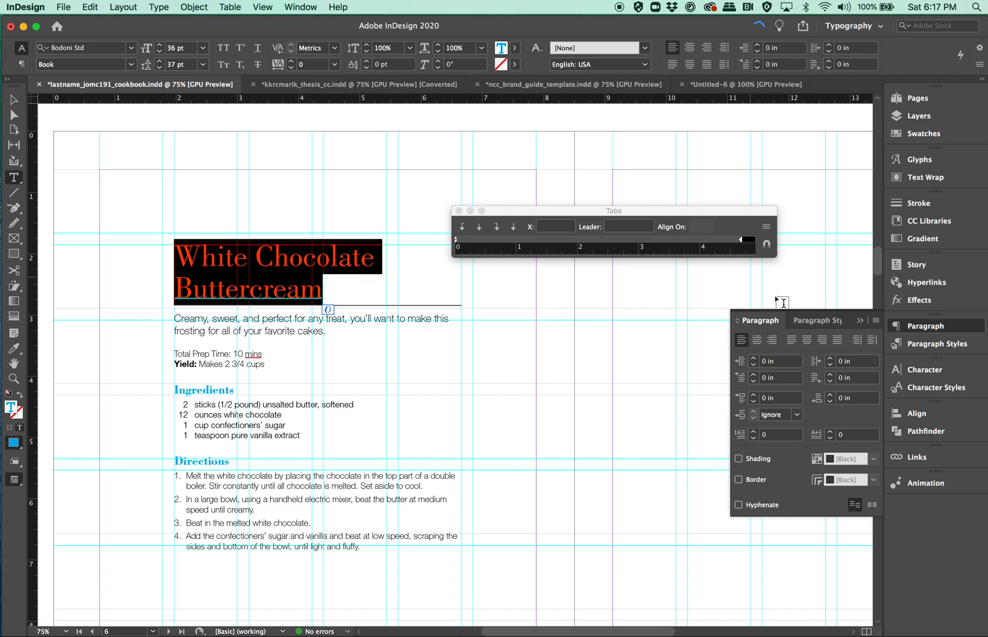
pyautogui.click(930, 350)
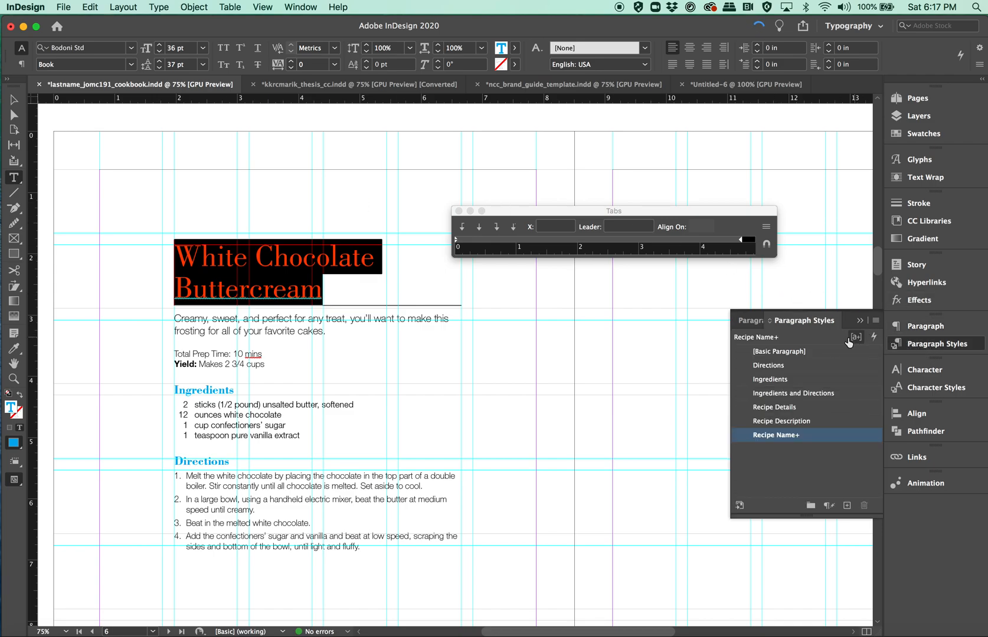
pyautogui.click(875, 320)
pyautogui.click(851, 327)
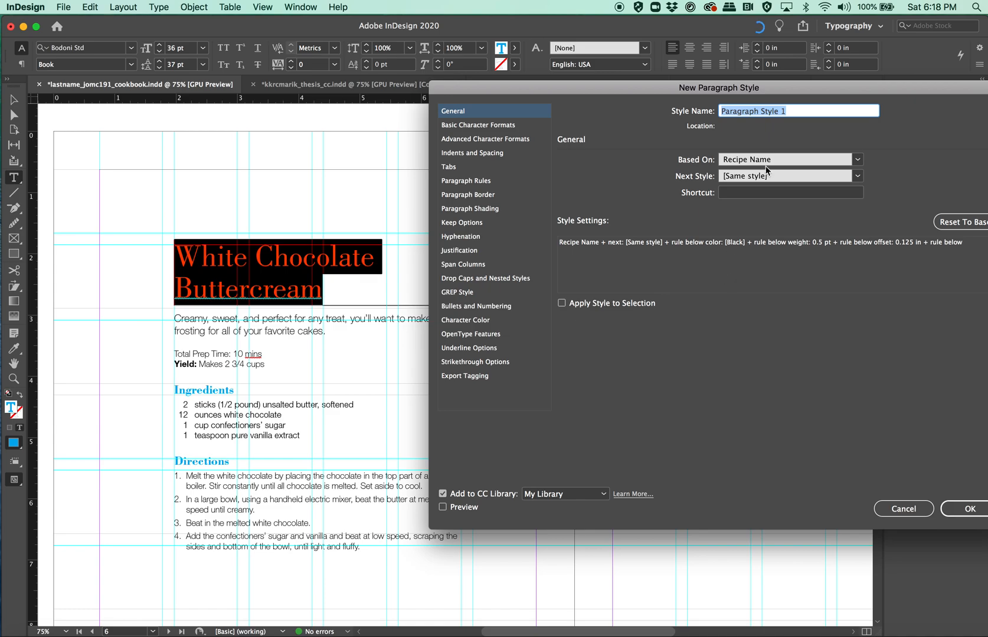
pyautogui.write('Title with Line')
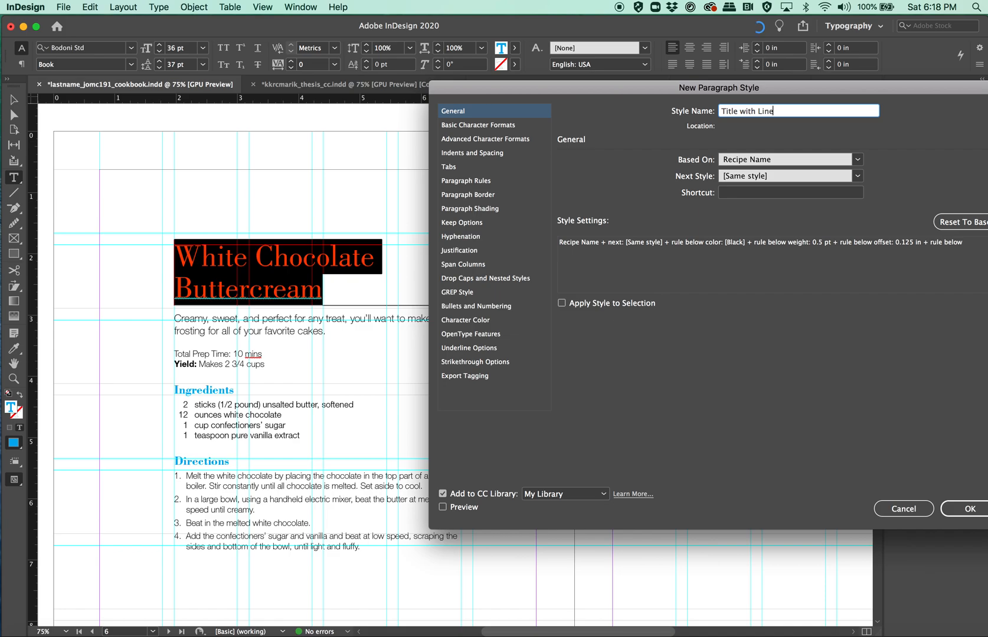
pyautogui.click(487, 180)
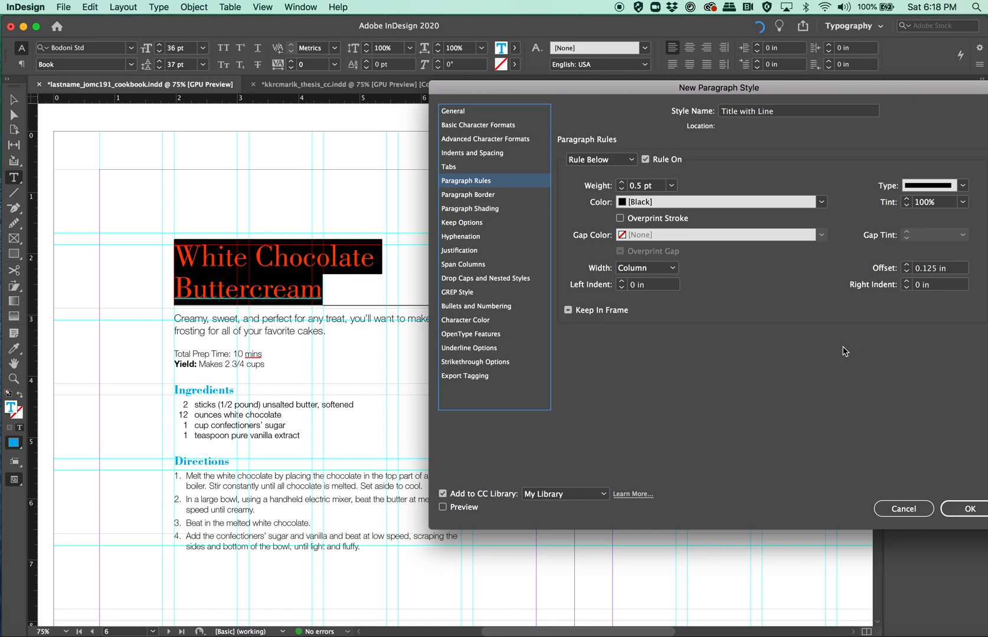
pyautogui.click(971, 509)
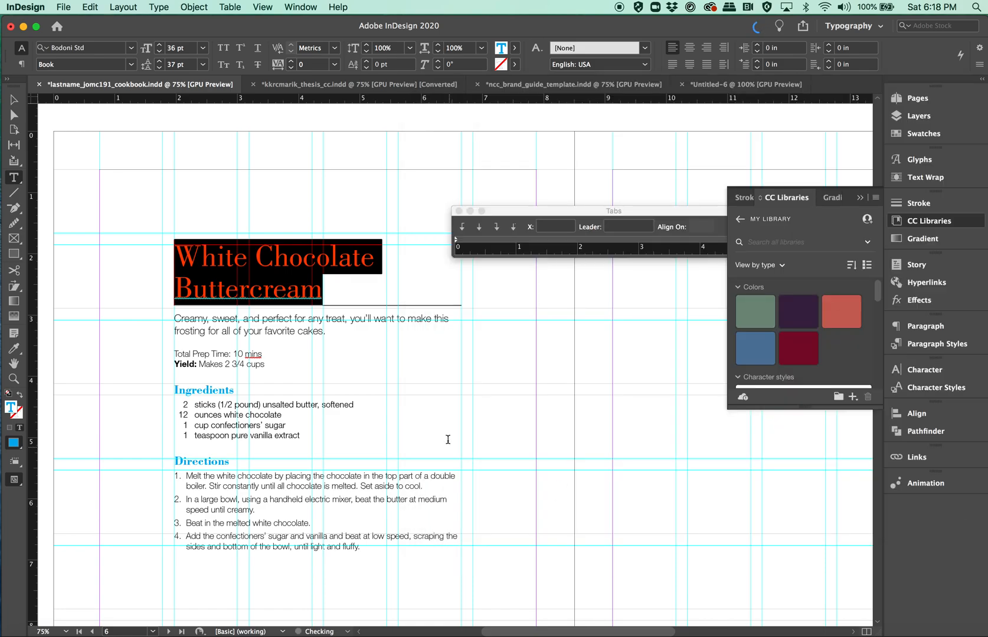
pyautogui.press('super+shift+a')
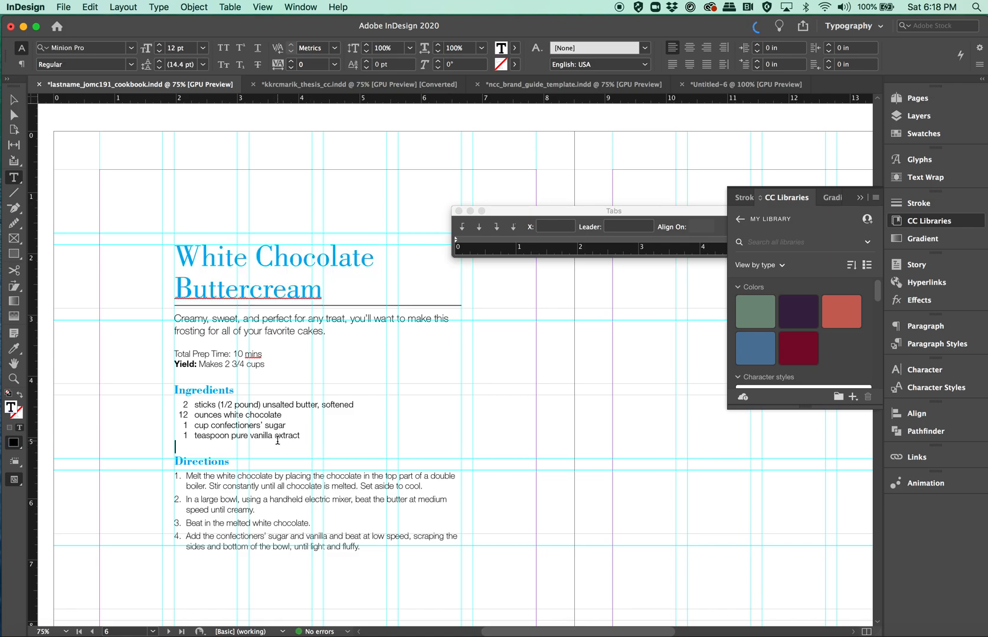
# - Draw a rectangle about 1.78 by 1.04 in at the page's left edge below the directions and fill it with C=100 M=0 Y=0 K=0
pyautogui.scroll(-5, 278, 440)
pyautogui.hscroll(-3, 277, 440)
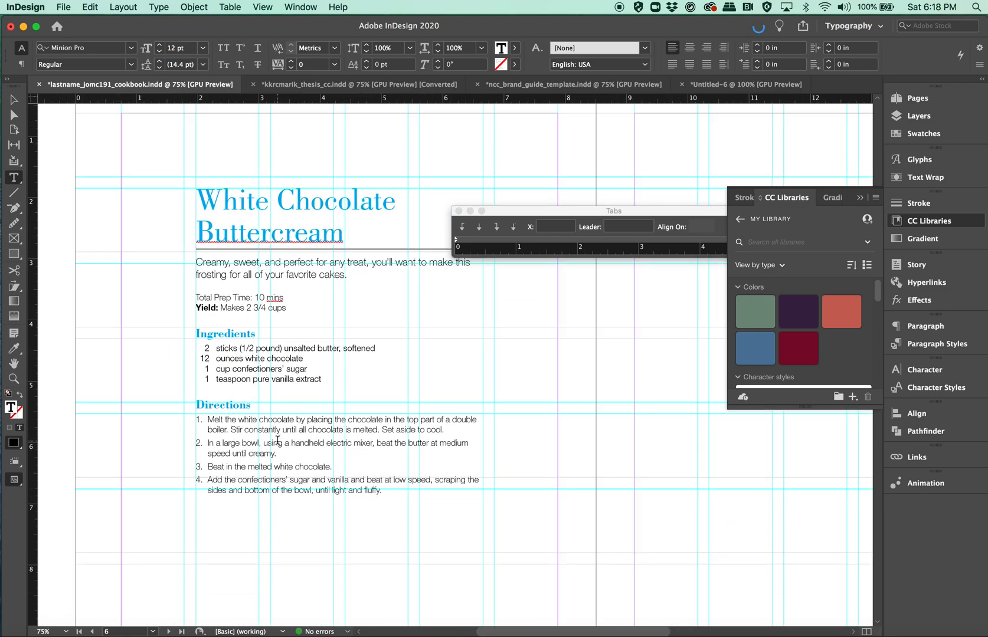
pyautogui.click(342, 319)
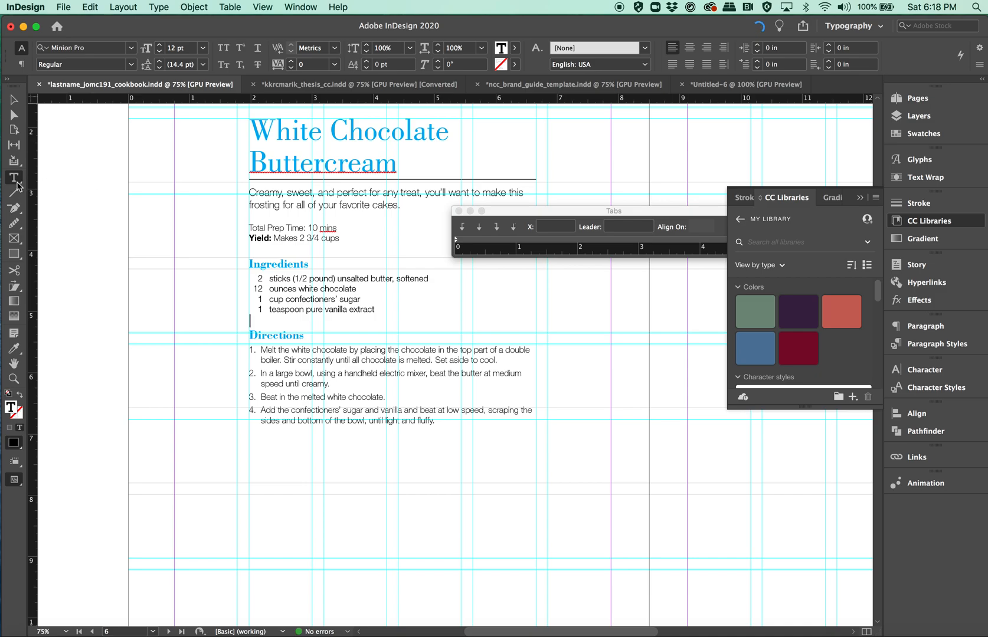
pyautogui.click(14, 254)
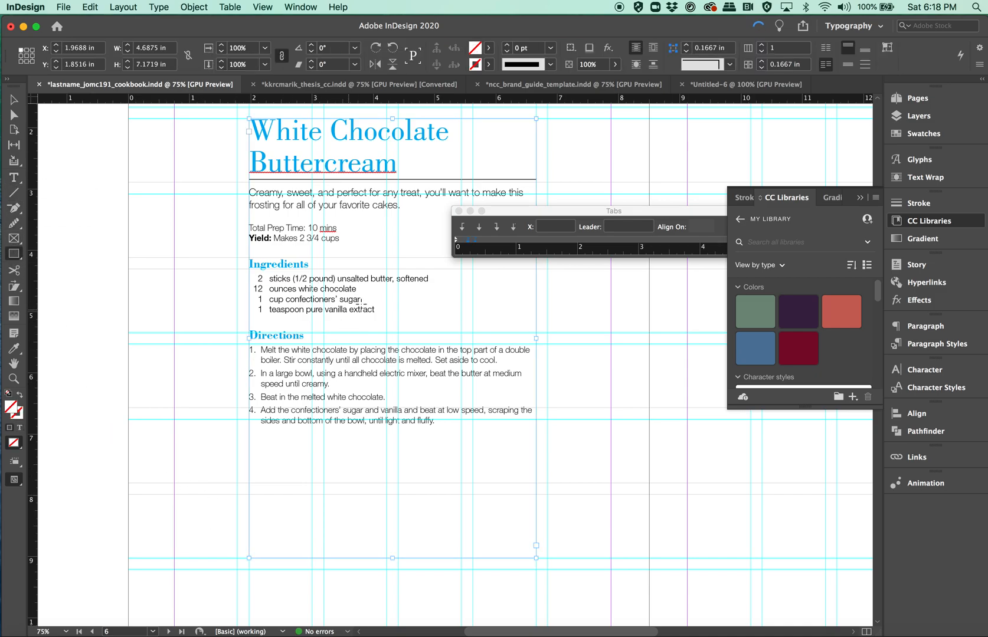
pyautogui.moveTo(129, 420); pyautogui.dragTo(237, 483)
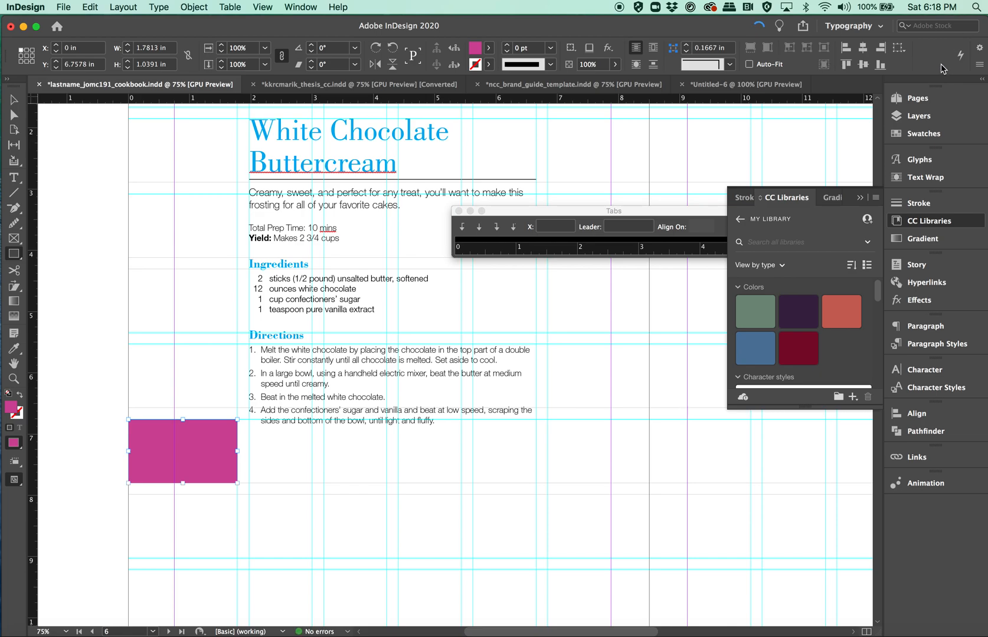
pyautogui.click(921, 131)
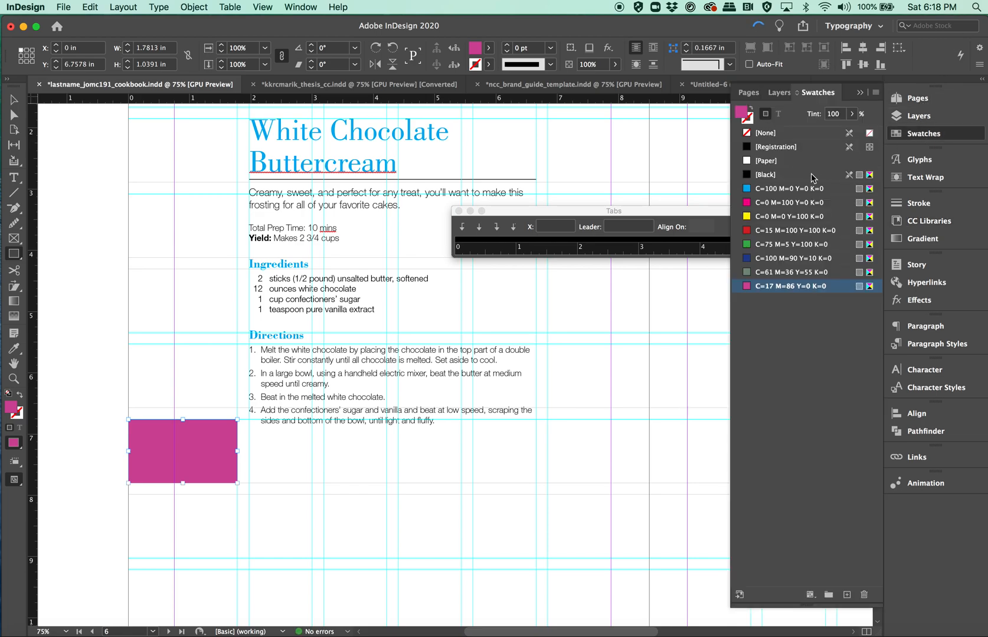
pyautogui.click(770, 189)
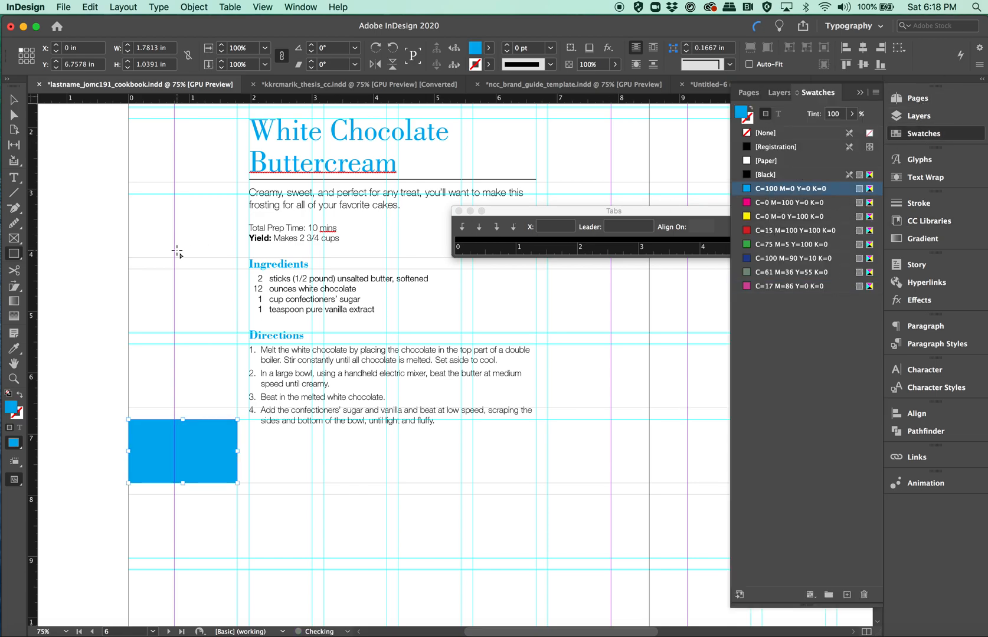
# - Copy the Total Prep Time and Yield lines, and delete them from the recipe along with the leftover empty lines
pyautogui.click(13, 100)
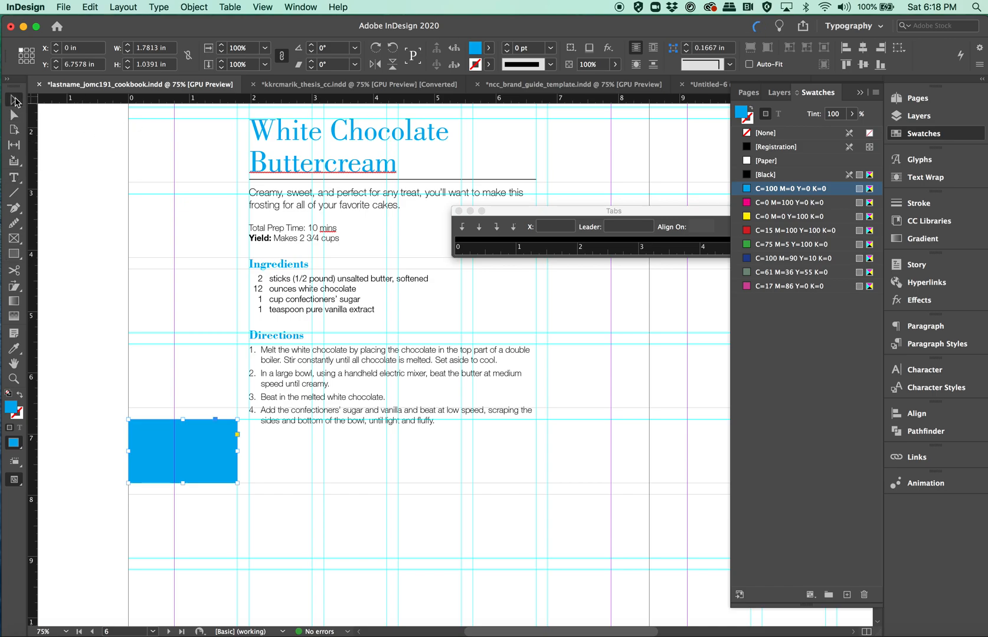
pyautogui.click(13, 179)
pyautogui.moveTo(347, 241); pyautogui.dragTo(234, 223)
pyautogui.press('super+c')
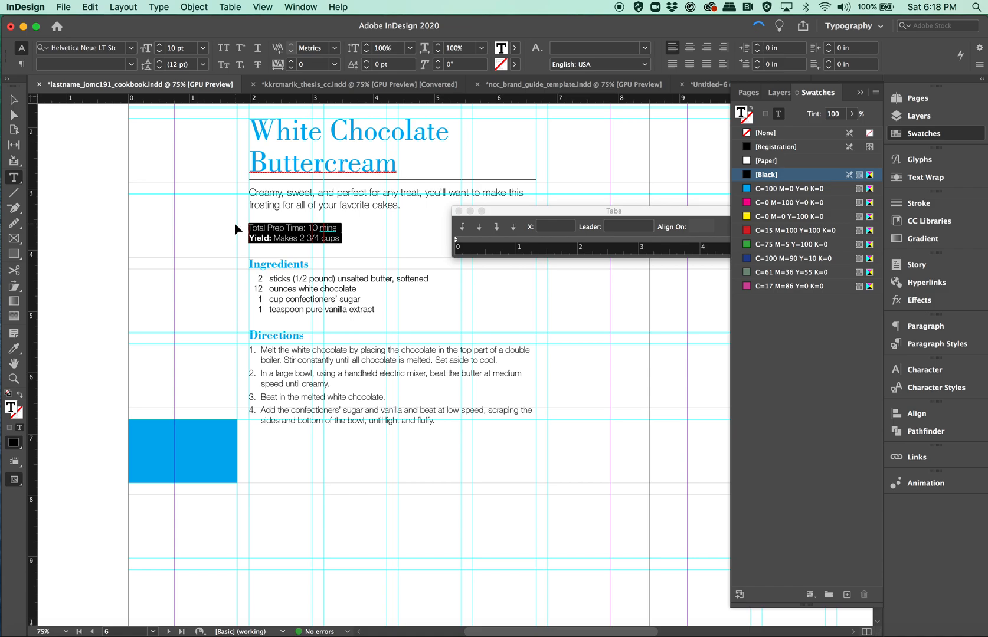
pyautogui.press('BackSpace')
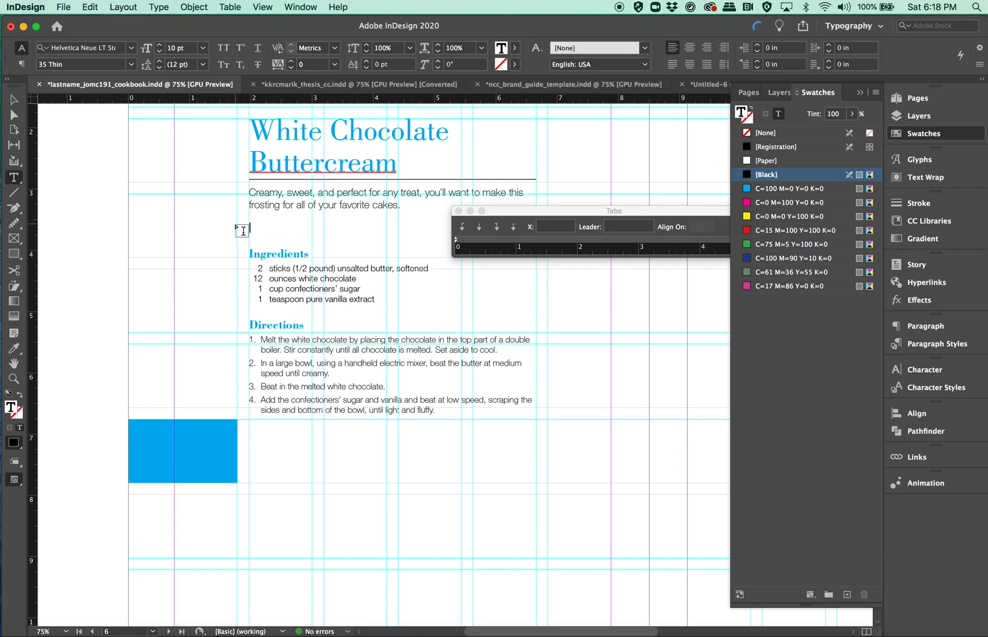
pyautogui.press('BackSpace')
pyautogui.press('BackSpace')
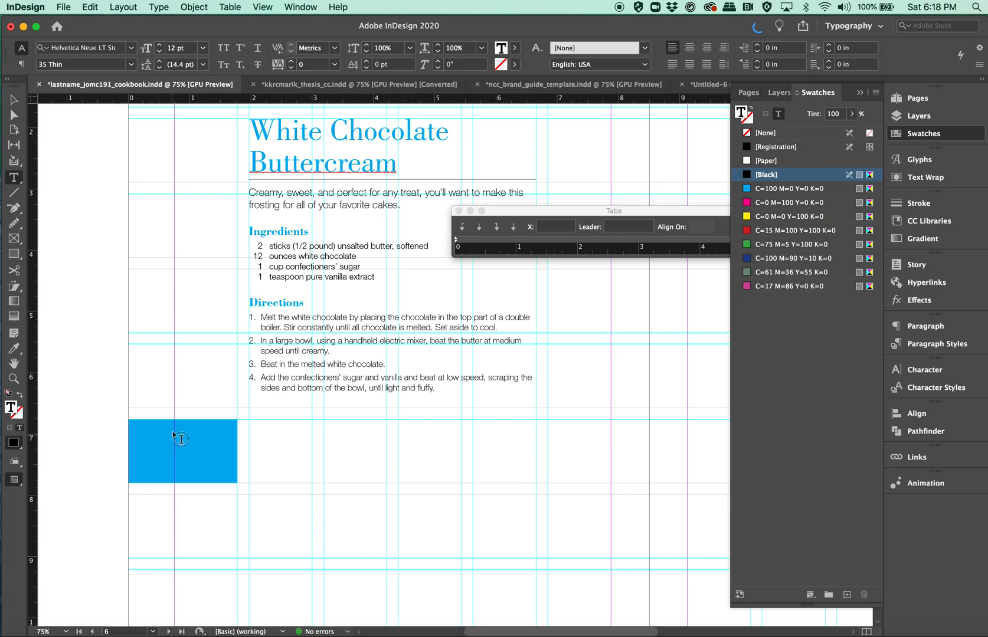
# - Paste the copied prep time and yield lines into the blue rectangle
pyautogui.click(141, 432)
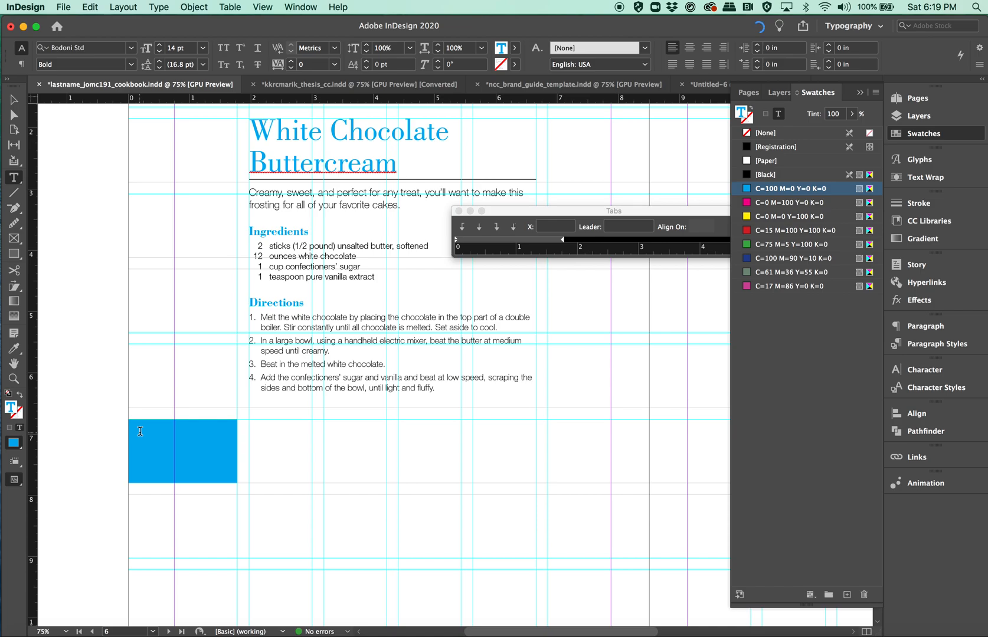
pyautogui.press('Escape')
pyautogui.click(139, 432)
pyautogui.press('super+v')
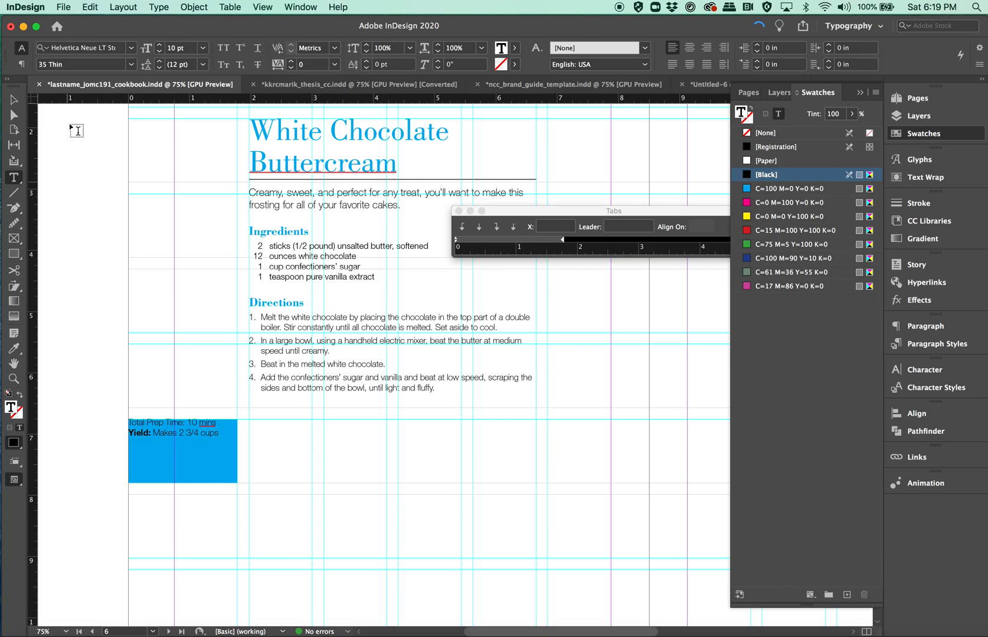
# - Color the prep time and yield text in the blue box with the [Paper] swatch
pyautogui.click(14, 99)
pyautogui.click(165, 446)
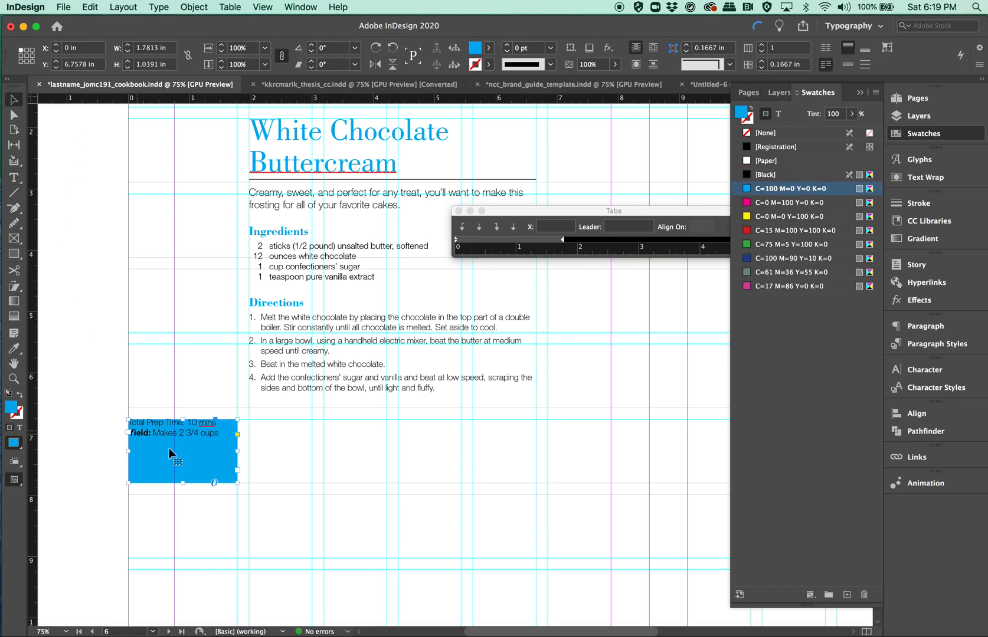
pyautogui.doubleClick(189, 439)
pyautogui.moveTo(221, 433); pyautogui.dragTo(113, 420)
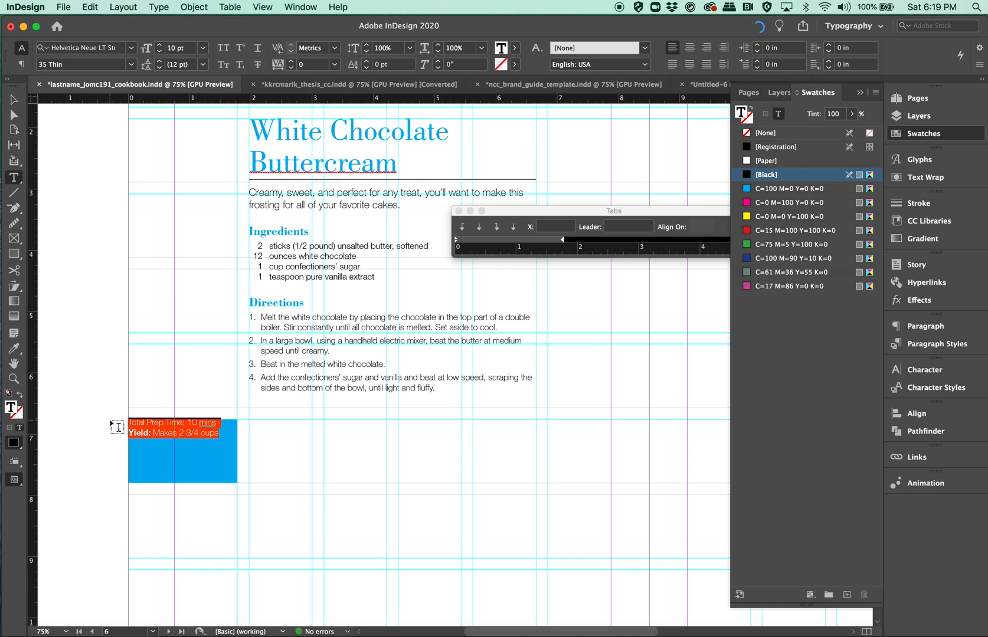
pyautogui.click(769, 161)
# - Apply Character Style 1 to the "Total Prep Time:" label in the blue box
pyautogui.click(180, 432)
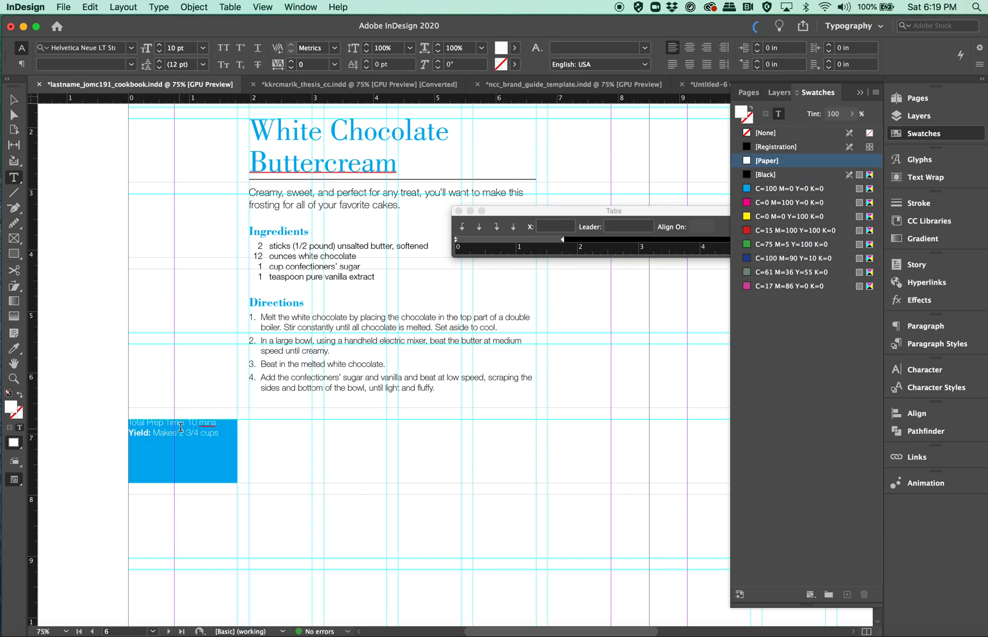
pyautogui.moveTo(185, 422); pyautogui.dragTo(122, 422)
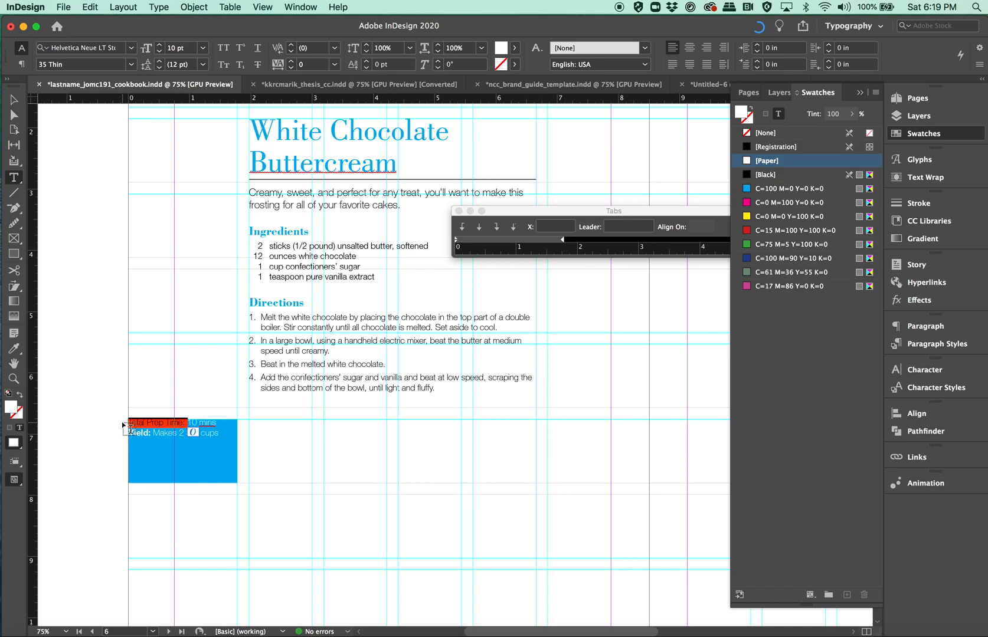
pyautogui.click(934, 387)
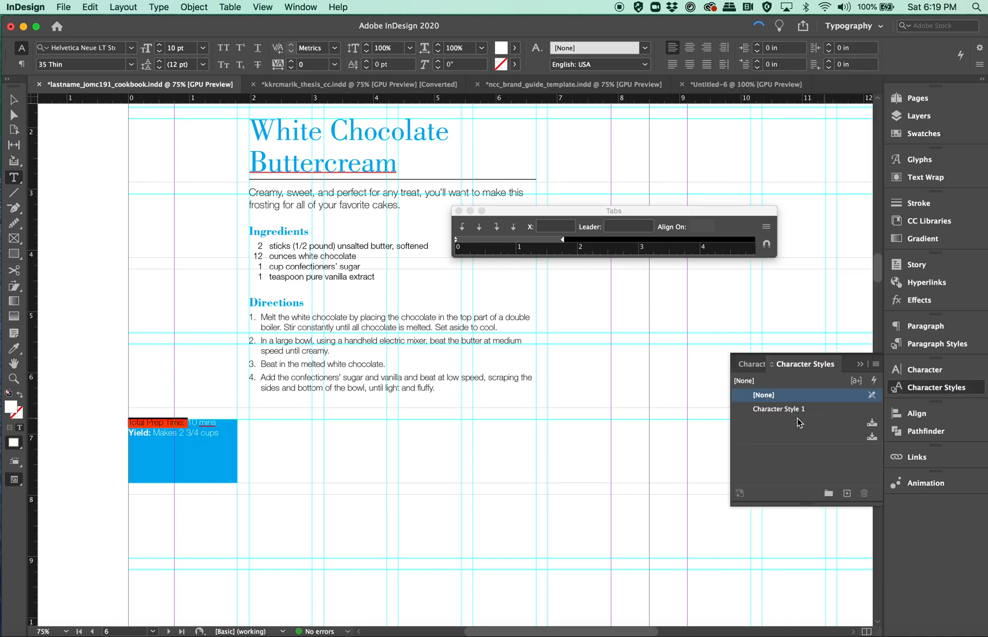
pyautogui.click(777, 409)
pyautogui.click(212, 435)
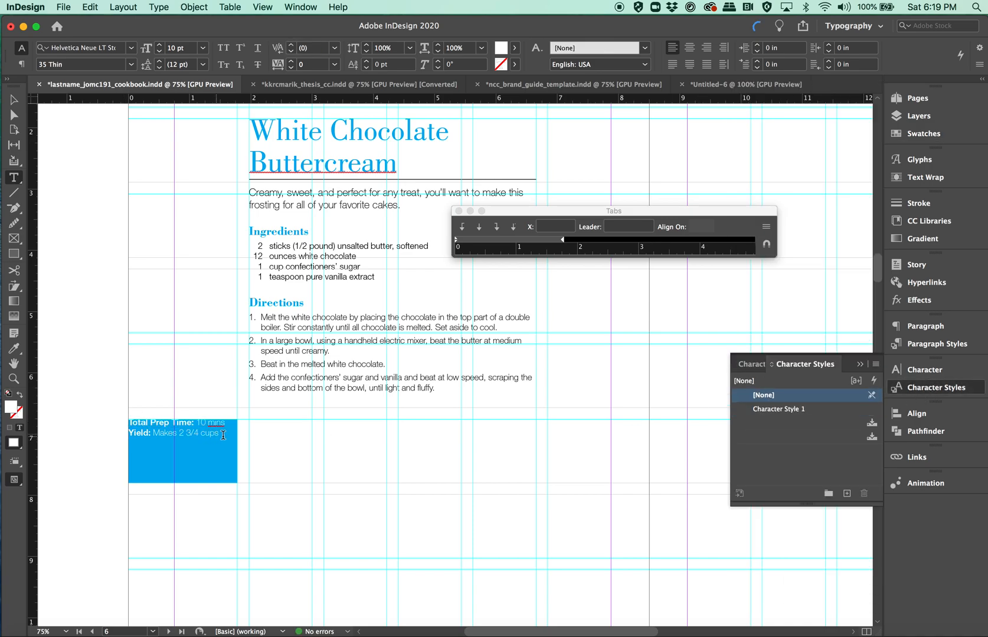
# - Set the blue prep time text frame's inset spacing to 0.1875 in on all four sides in Text Frame Options
pyautogui.moveTo(228, 435); pyautogui.dragTo(103, 419)
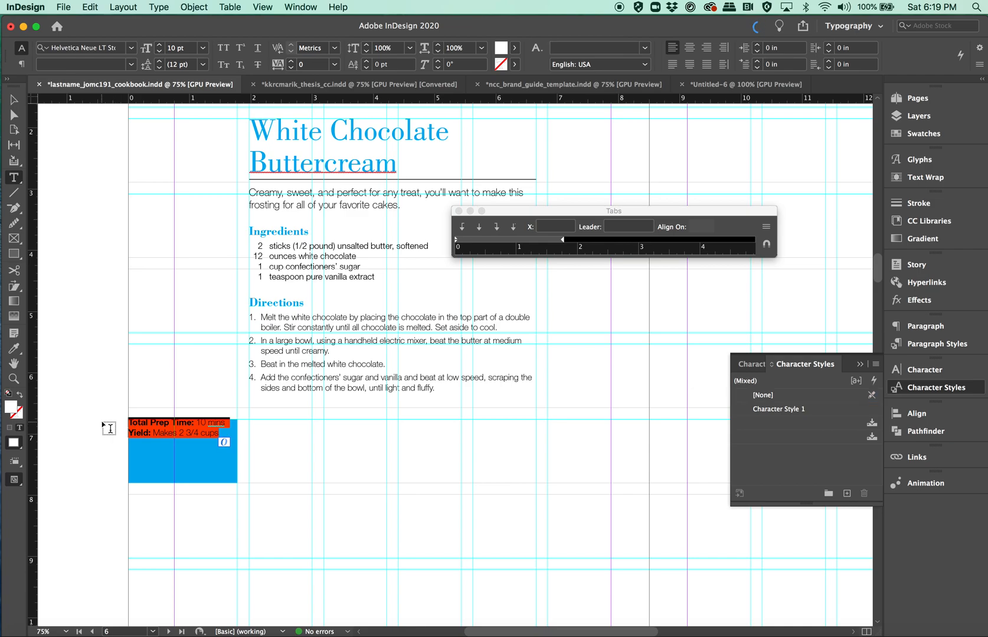
pyautogui.click(14, 100)
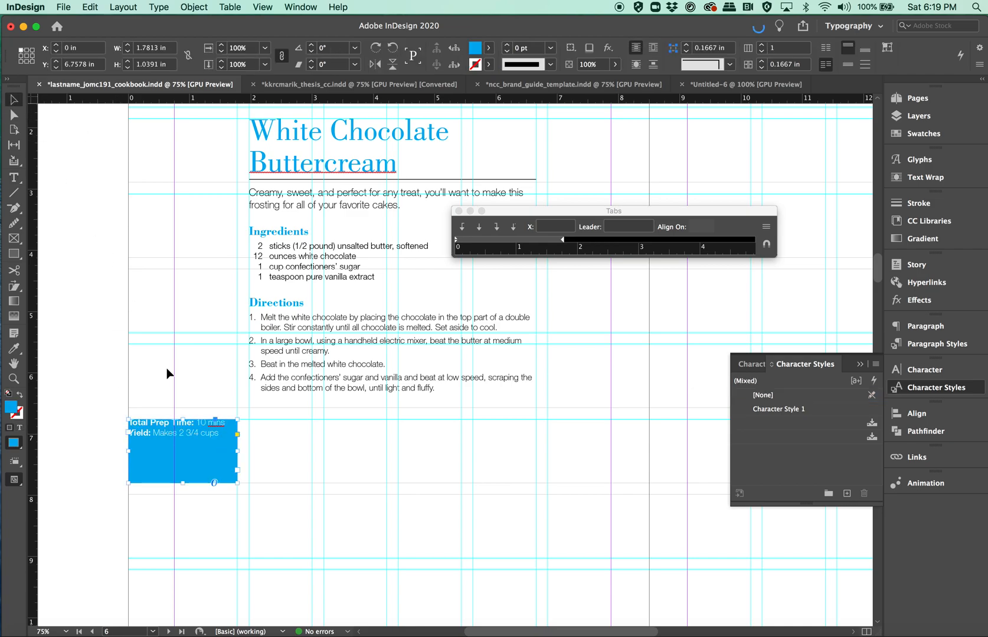
pyautogui.rightClick(154, 449)
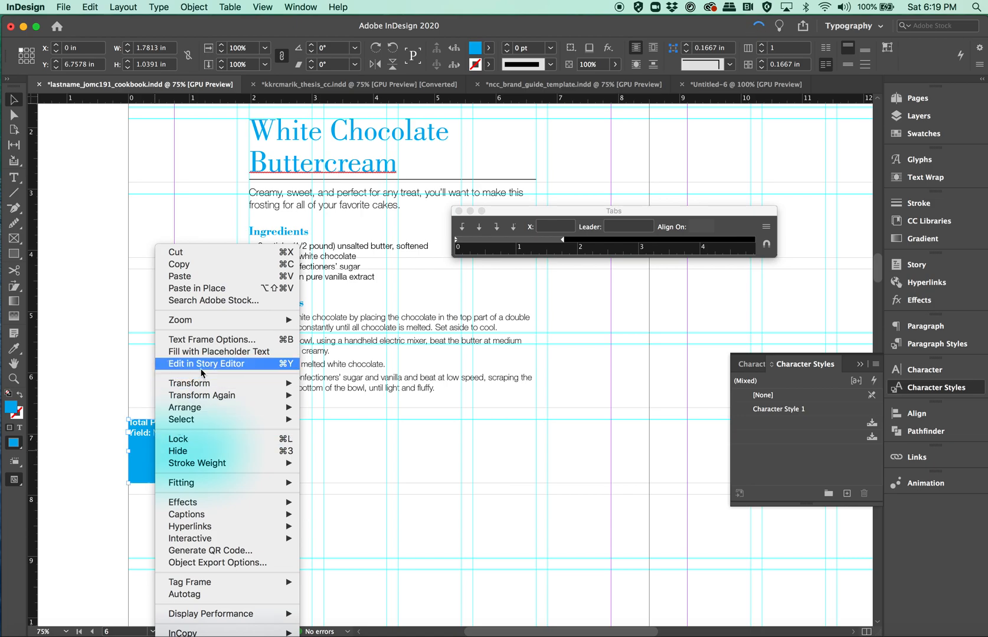
pyautogui.click(197, 345)
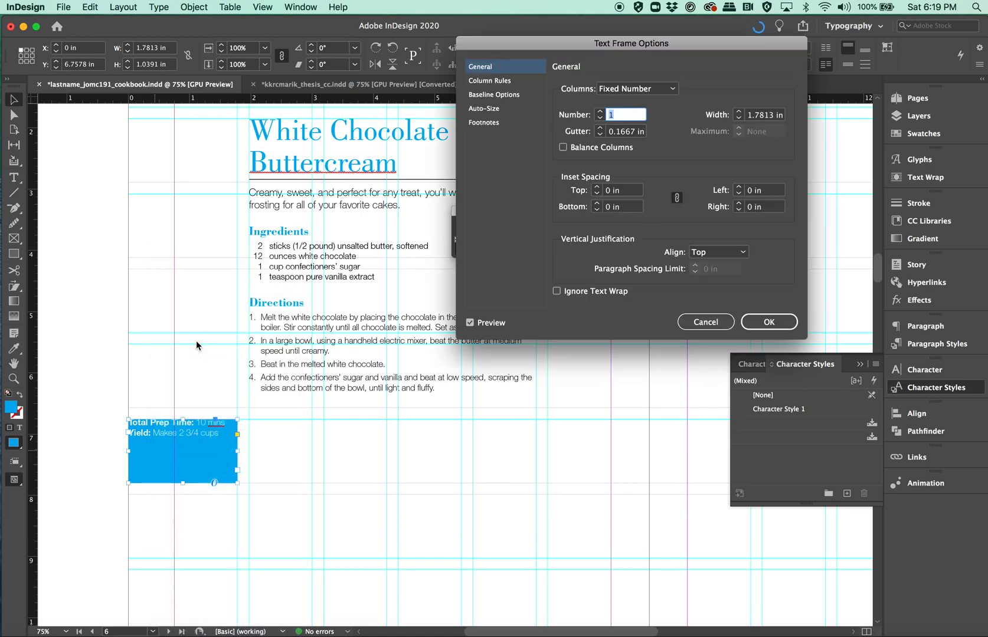
pyautogui.click(596, 187)
pyautogui.click(596, 187)
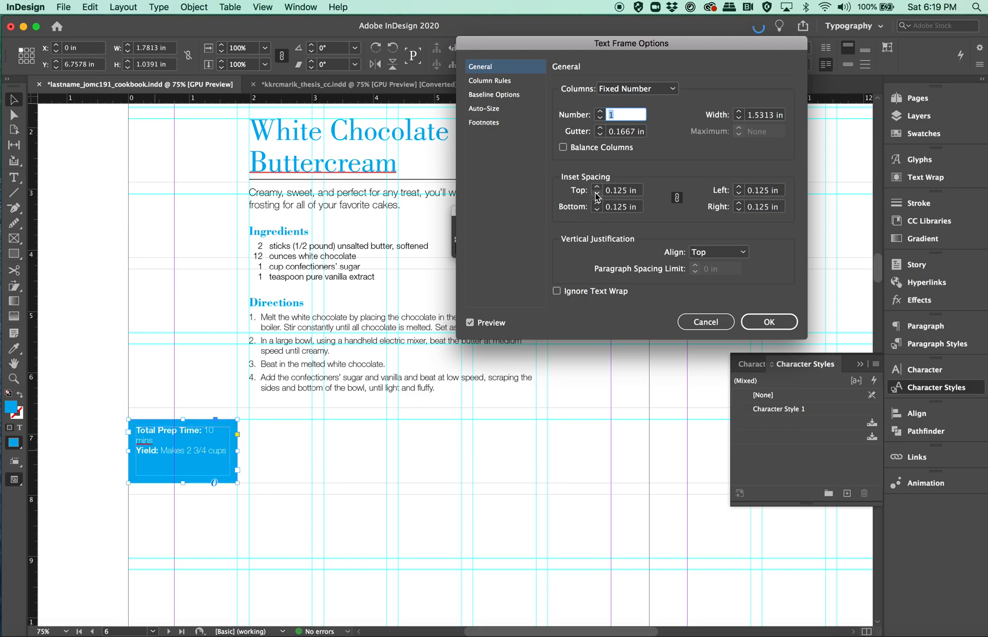
pyautogui.click(597, 194)
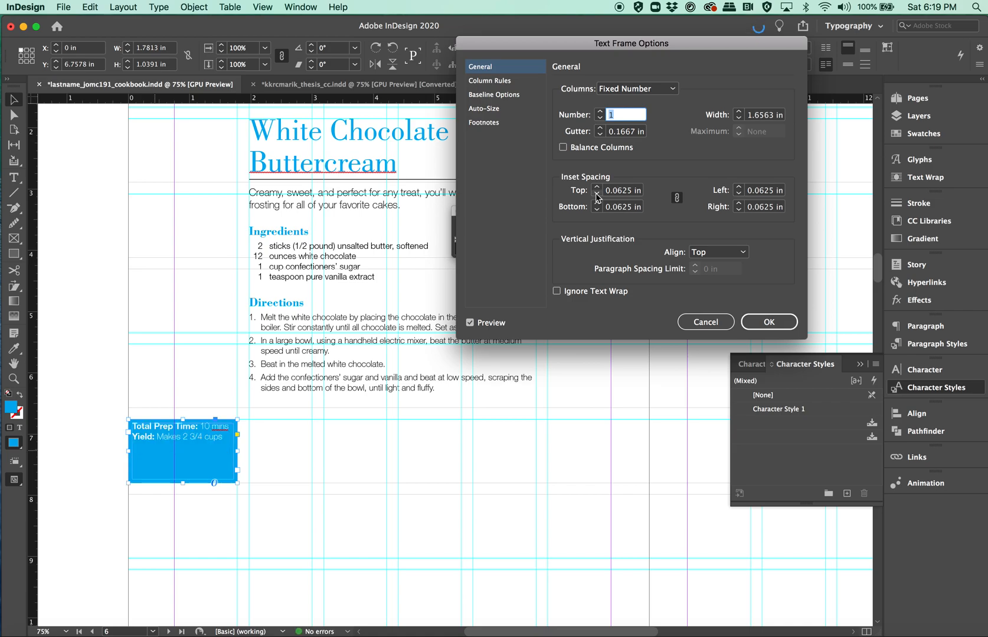
pyautogui.click(597, 187)
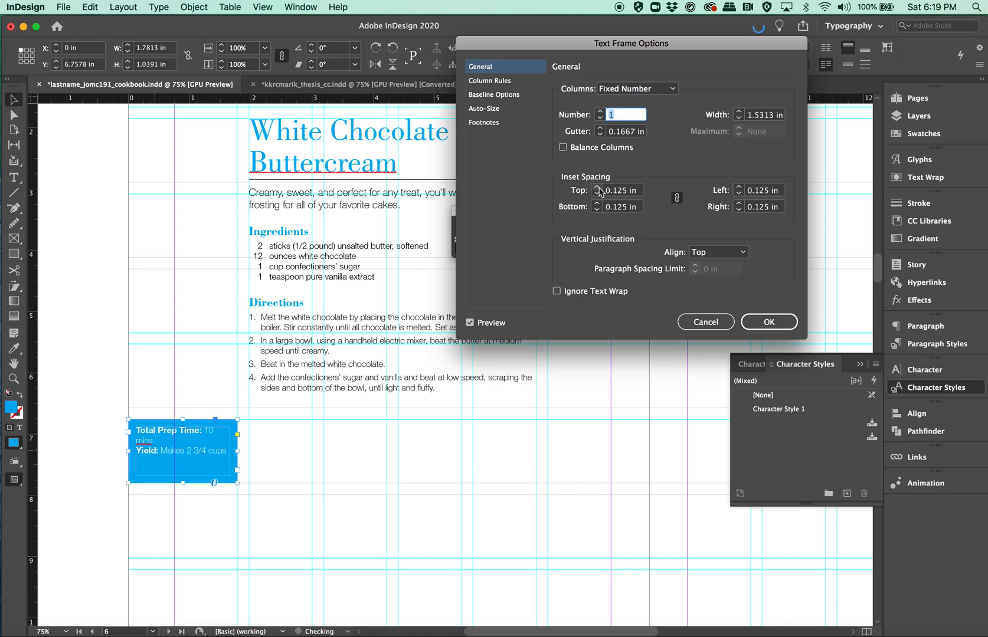
pyautogui.click(598, 188)
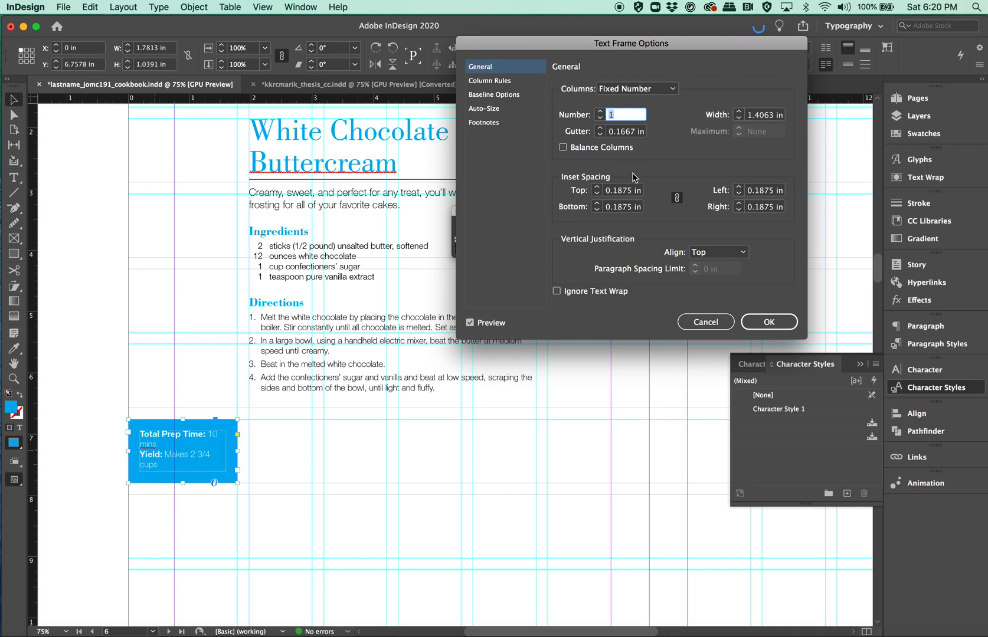
# - Set the blue text frame's vertical justification to Center, trying Justify first, and accept the frame options
pyautogui.click(711, 261)
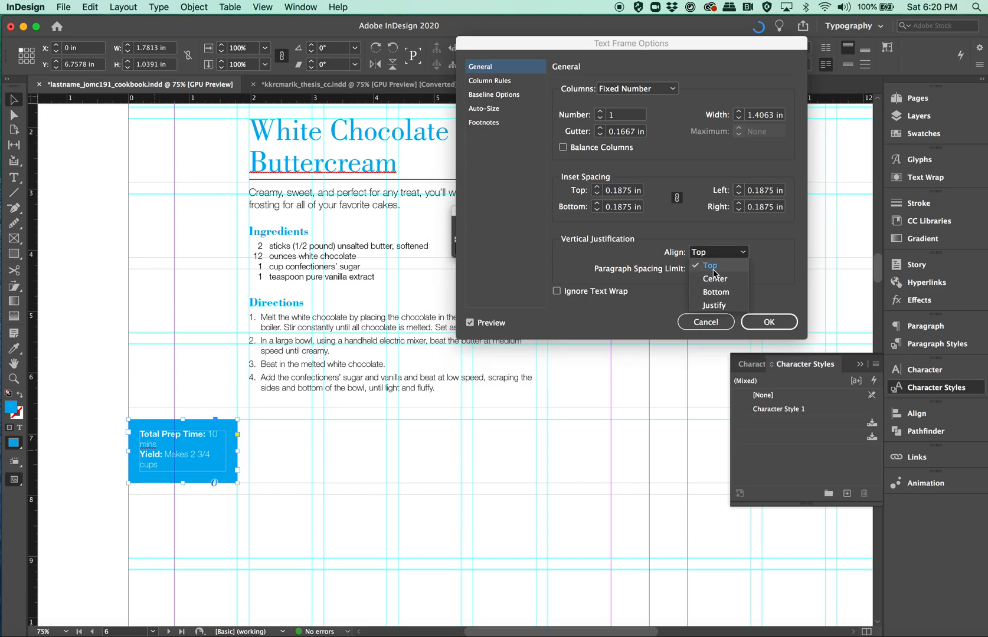
pyautogui.click(719, 306)
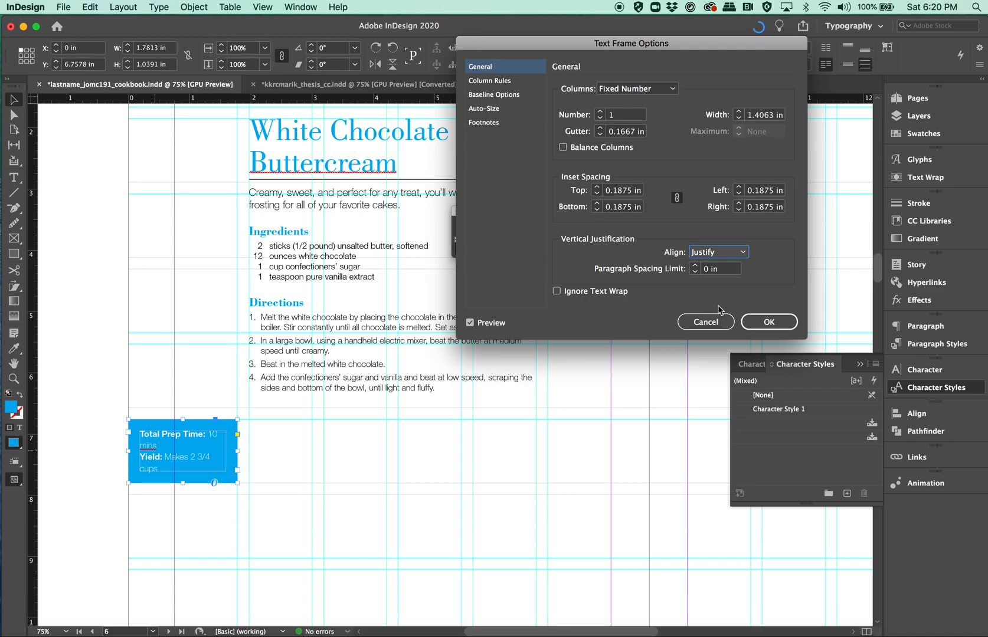
pyautogui.click(730, 258)
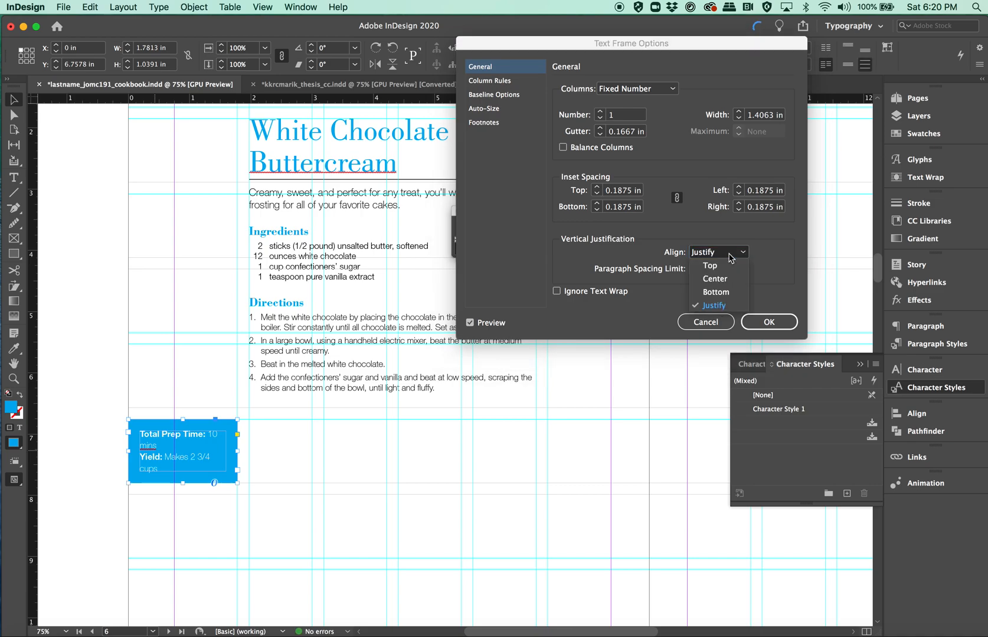
pyautogui.click(714, 280)
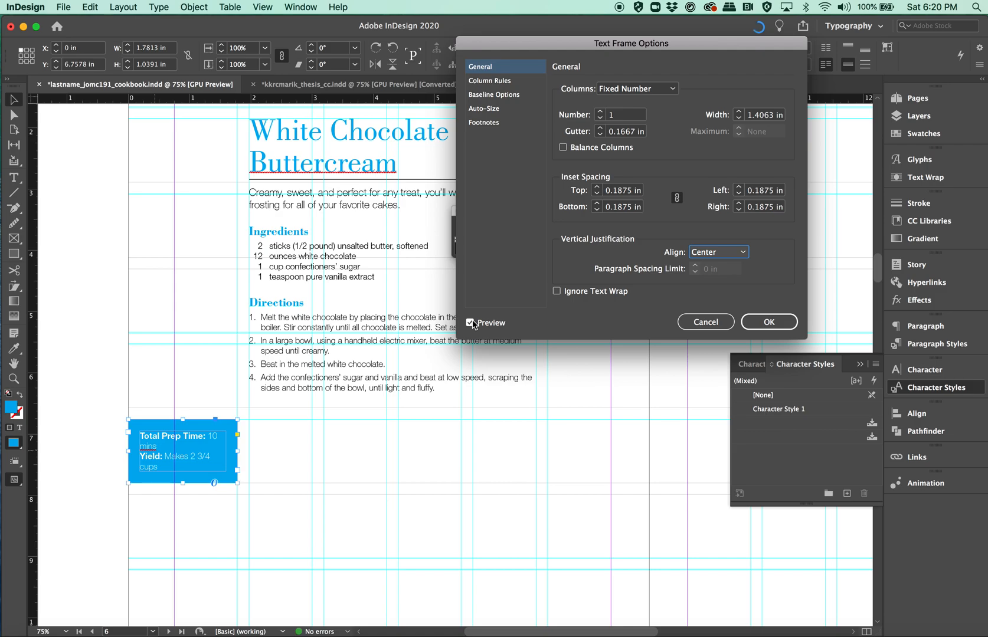
pyautogui.click(776, 322)
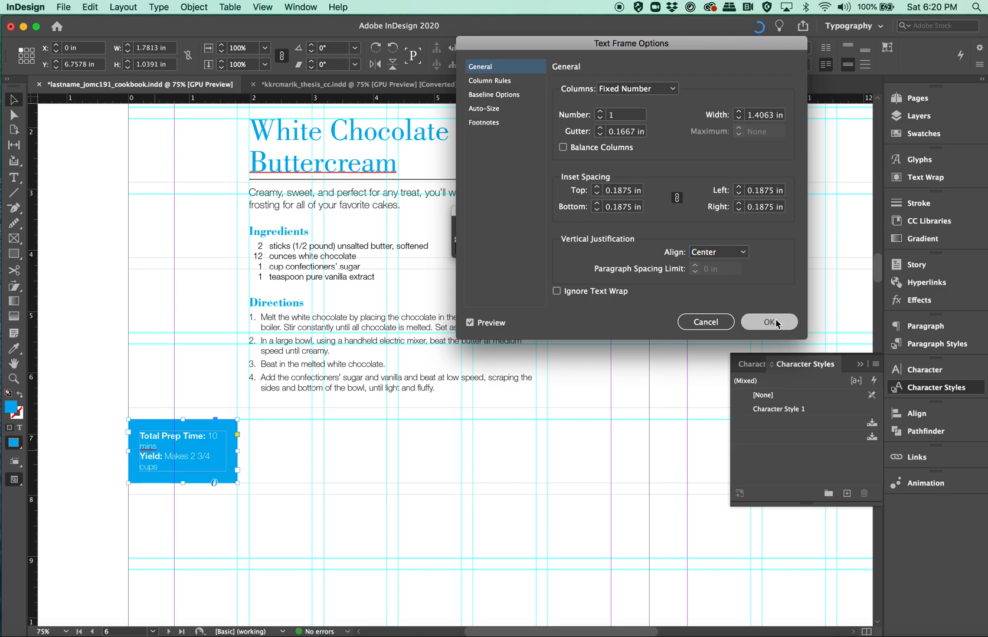
# - Widen the blue box to about 2.14 in and move it over the right end of the intro paragraph
pyautogui.moveTo(241, 450); pyautogui.dragTo(313, 451)
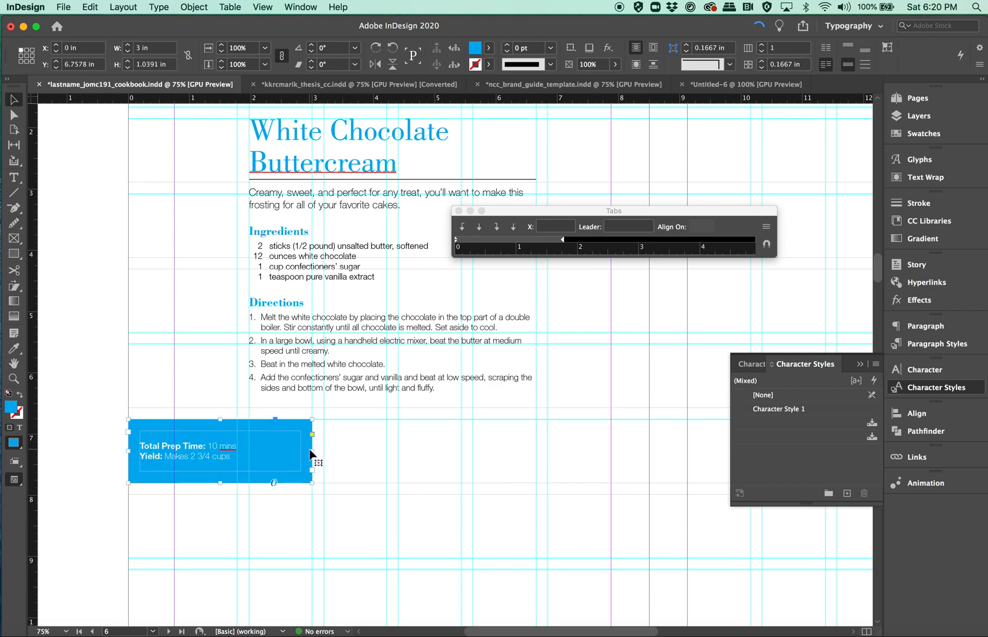
pyautogui.moveTo(311, 452); pyautogui.dragTo(260, 451)
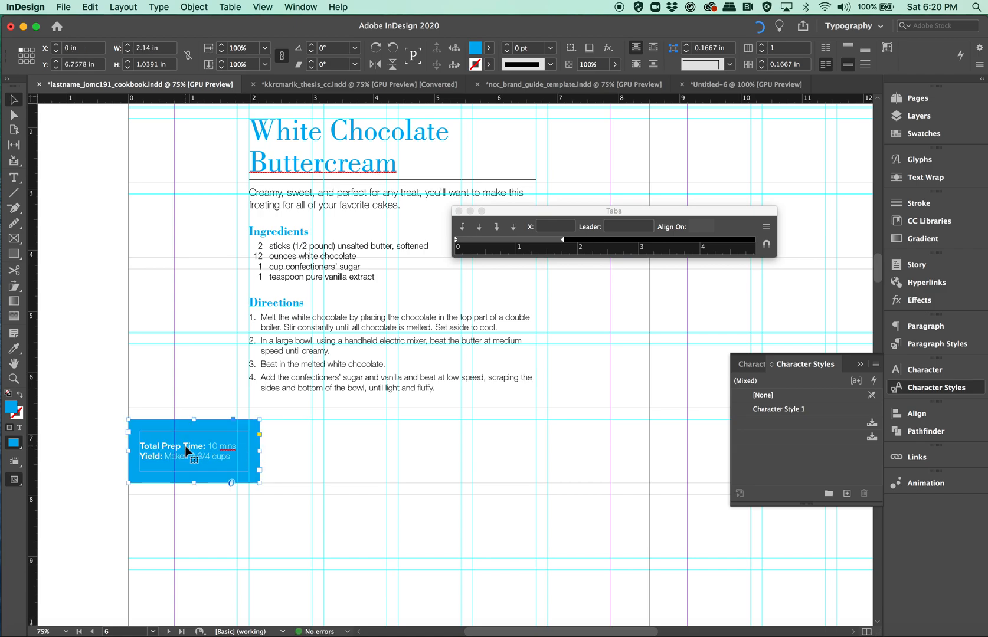
pyautogui.moveTo(189, 454); pyautogui.dragTo(365, 346)
pyautogui.scroll(5, 366, 346)
pyautogui.hscroll(3, 366, 346)
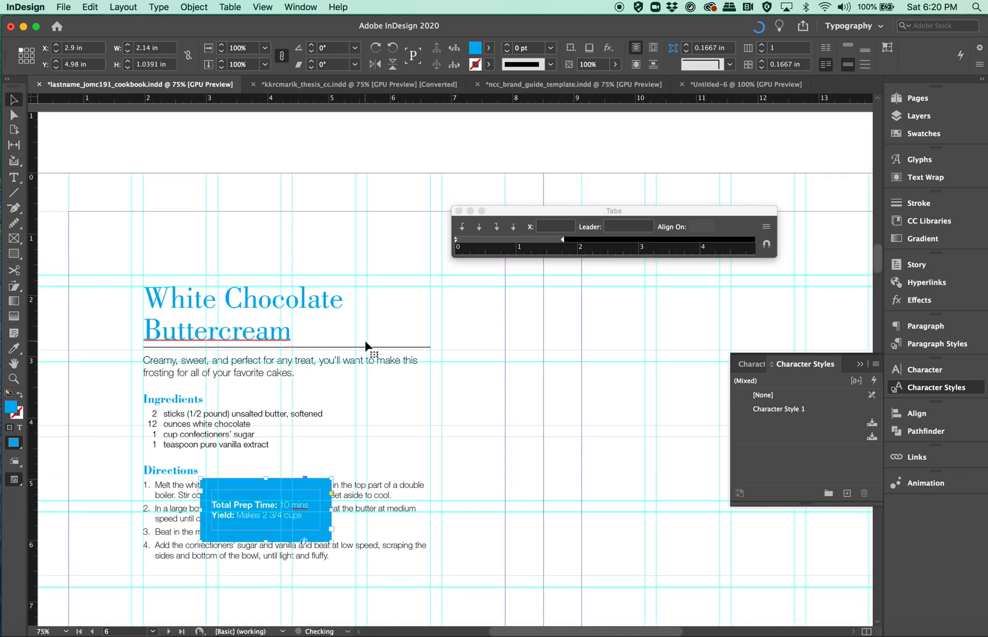
pyautogui.moveTo(255, 491); pyautogui.dragTo(423, 370)
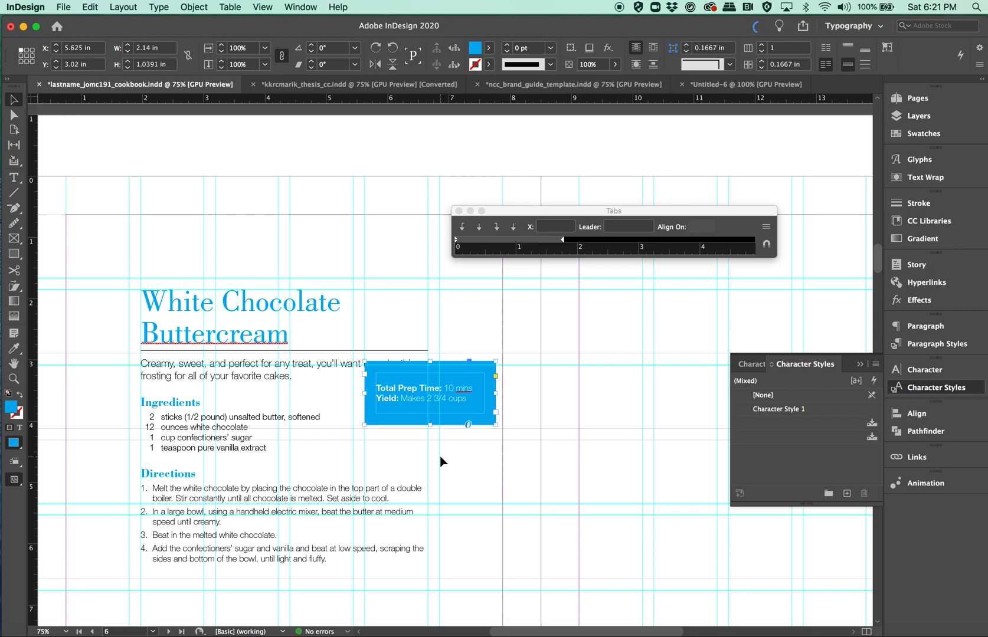
# - Shorten the blue box to about 0.84 in high and shift it to the page's right margin guide
pyautogui.hscroll(-4, 440, 461)
pyautogui.scroll(-2, 440, 461)
pyautogui.click(442, 323)
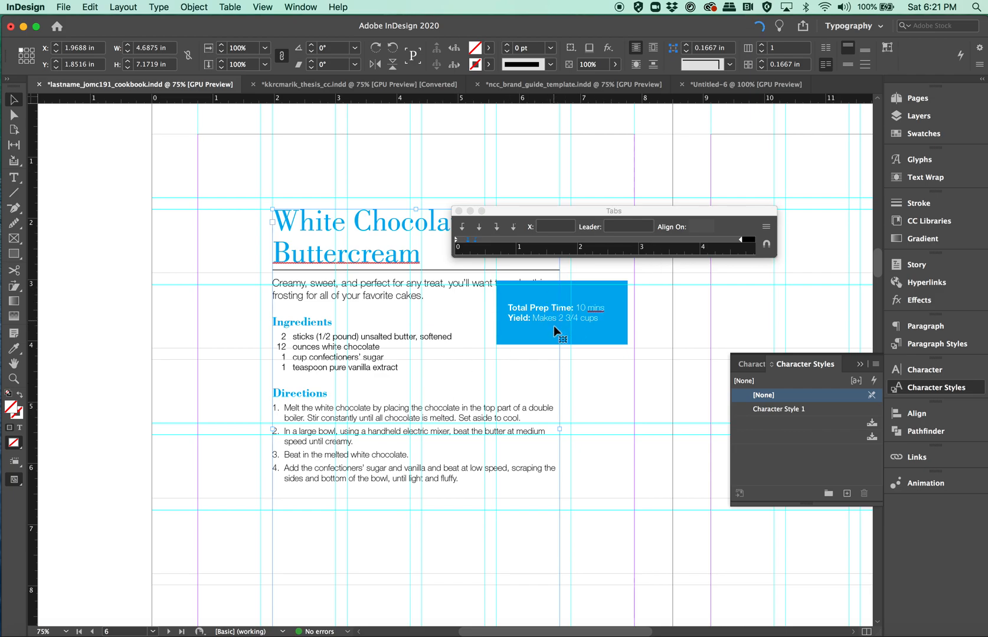
pyautogui.click(560, 342)
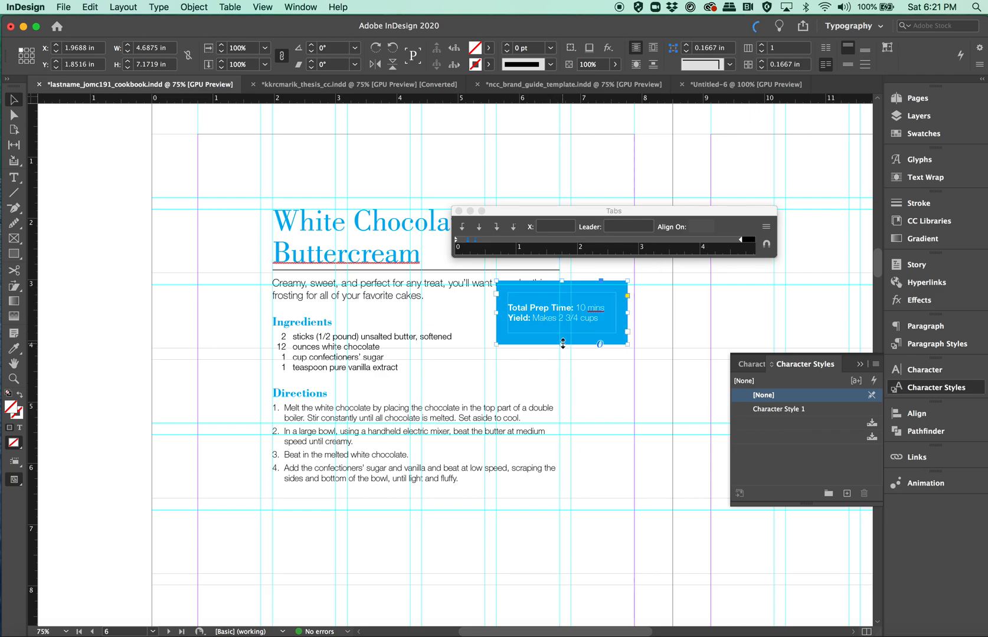
pyautogui.moveTo(562, 345); pyautogui.dragTo(563, 332)
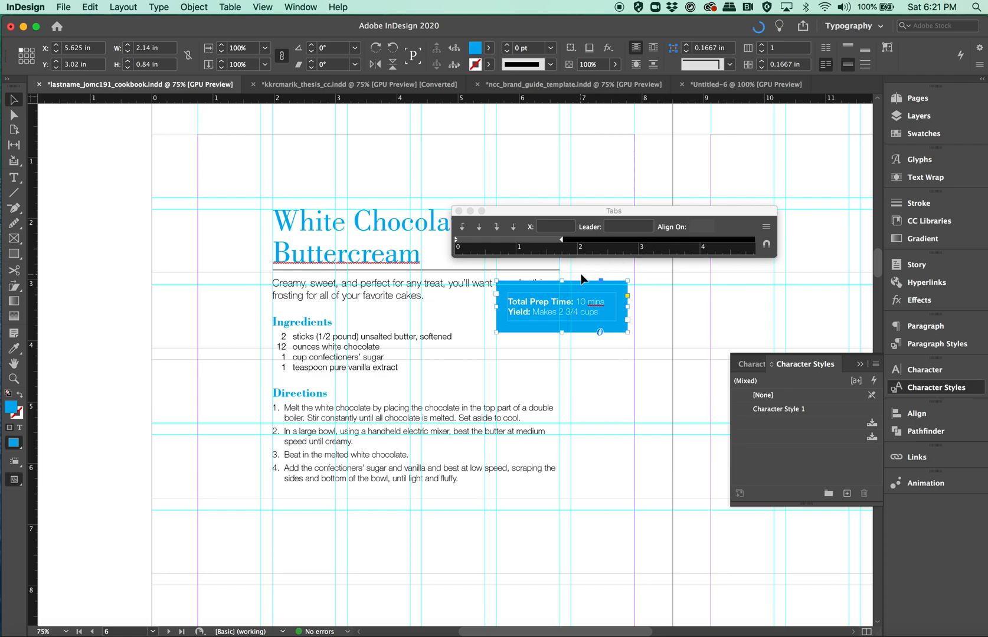
pyautogui.moveTo(526, 306); pyautogui.dragTo(535, 309)
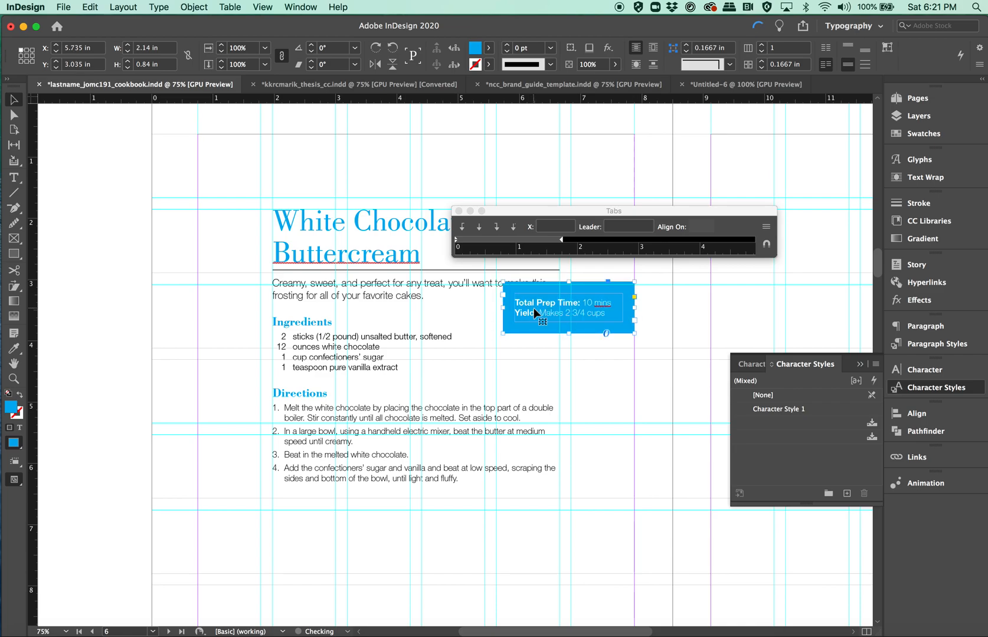
# - Wrap the recipe text around the blue box's object shape with an offset of 0.125 in on all sides
pyautogui.click(931, 179)
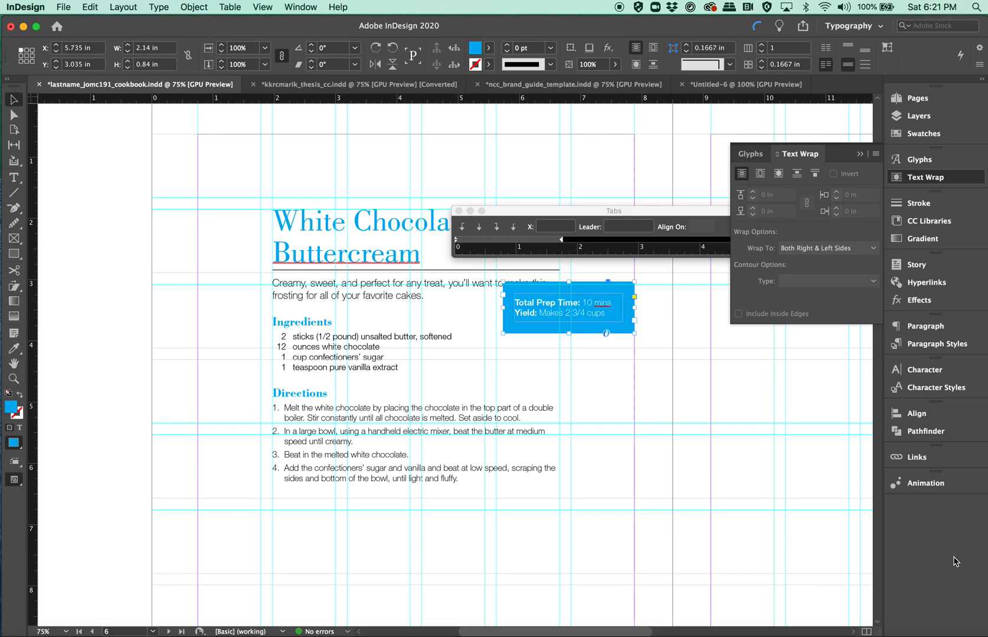
pyautogui.click(302, 6)
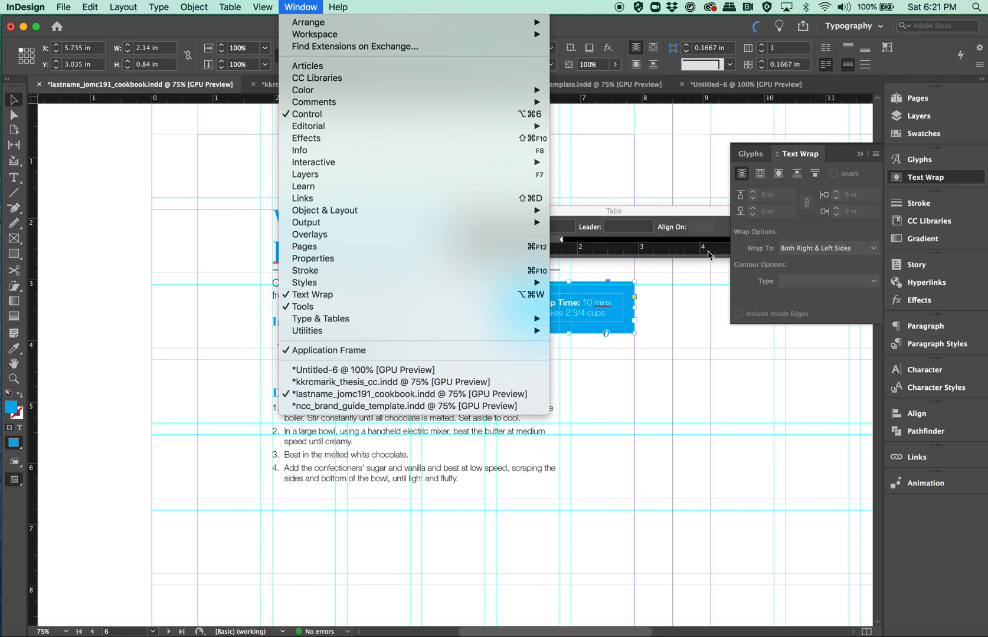
pyautogui.click(801, 237)
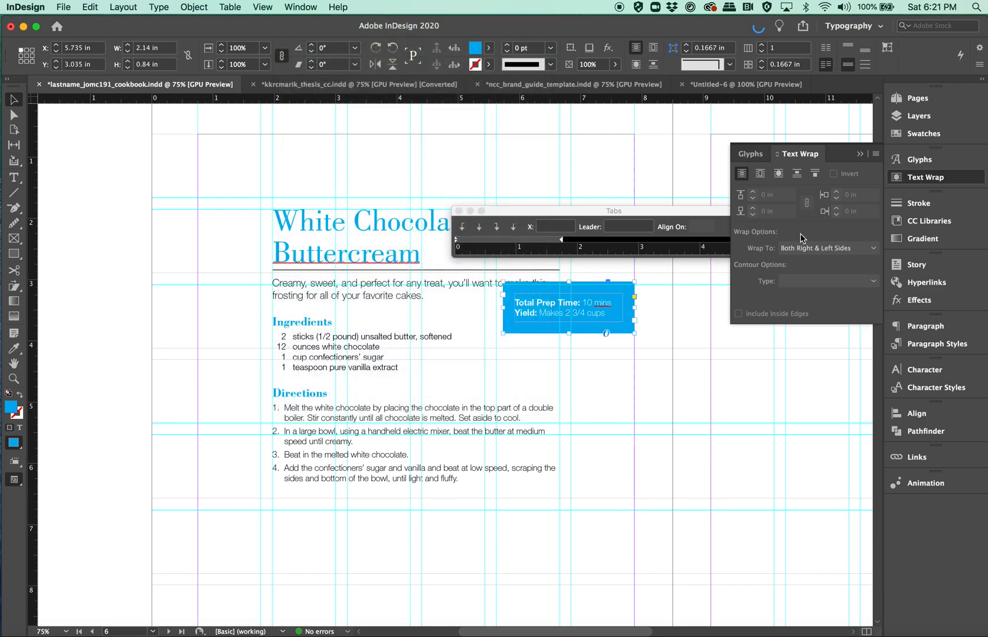
pyautogui.click(779, 174)
pyautogui.click(754, 192)
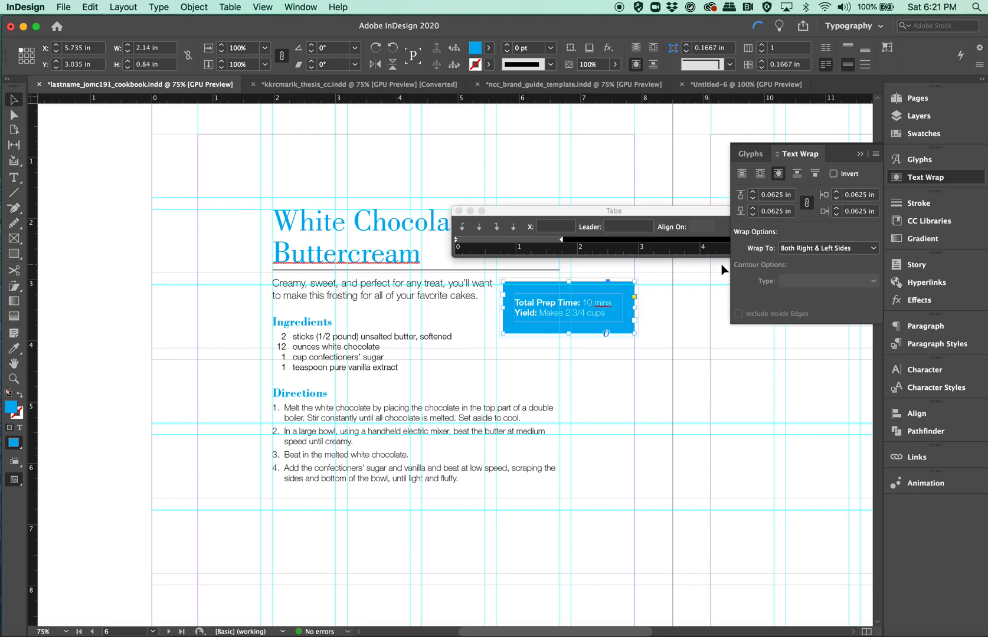
pyautogui.click(754, 192)
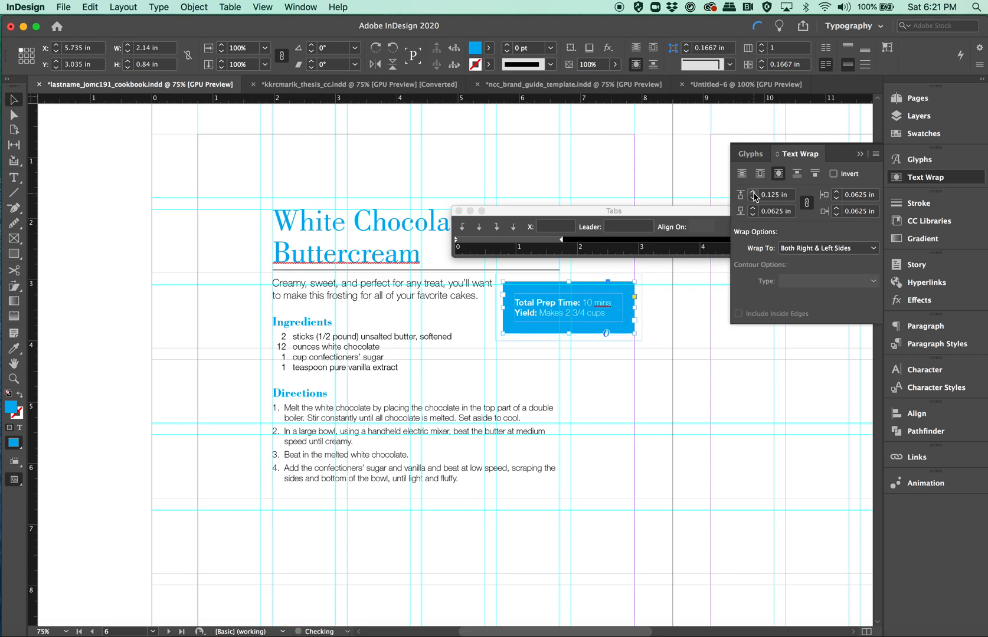
pyautogui.click(754, 192)
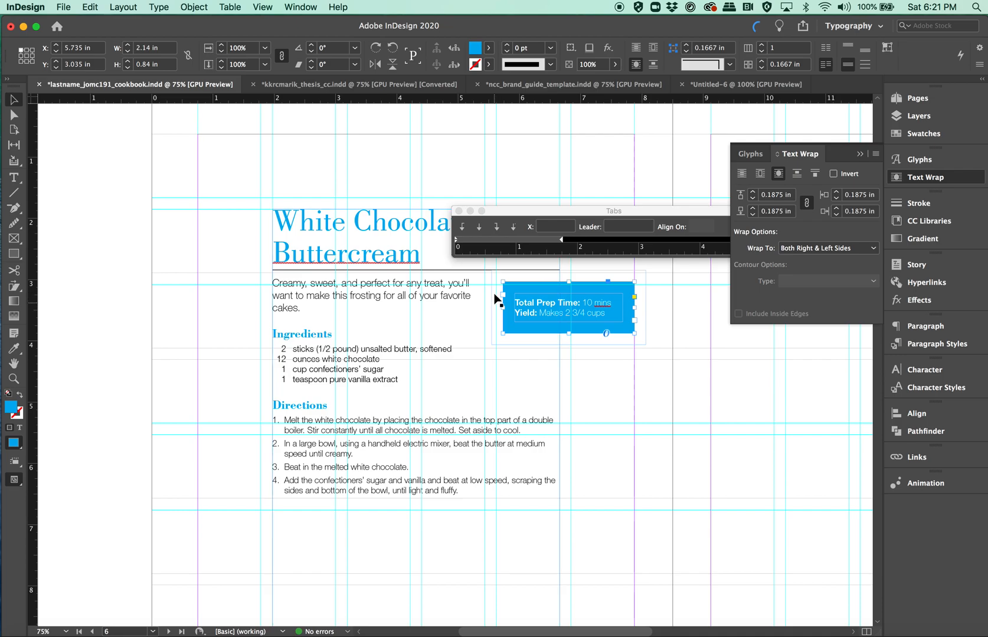
pyautogui.click(753, 198)
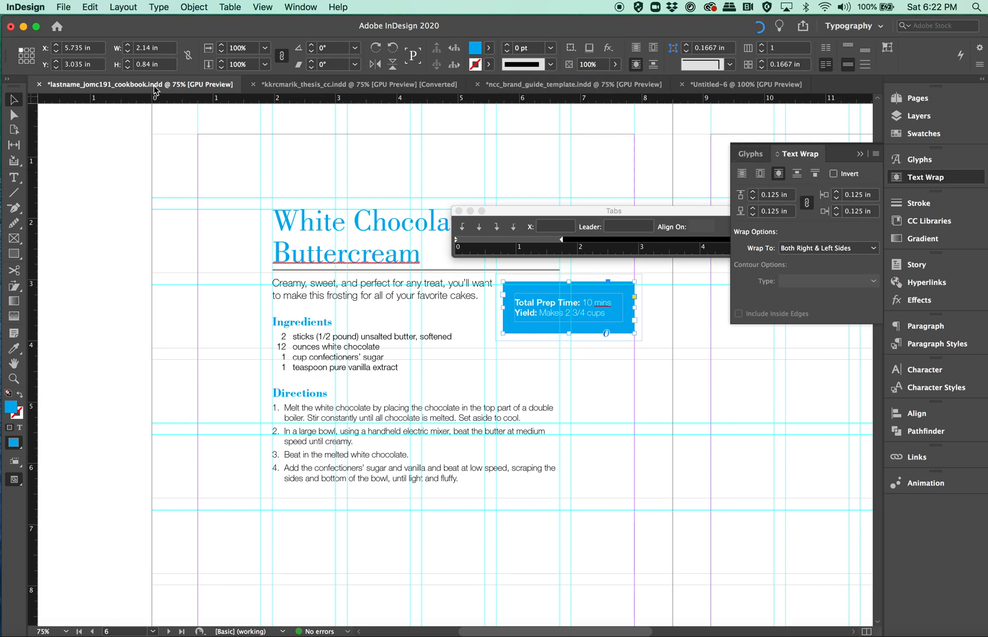
# - Open the recent document north_platte_yearbook_ideas.indd and dismiss the missing links alert
pyautogui.click(65, 7)
pyautogui.moveTo(86, 62)
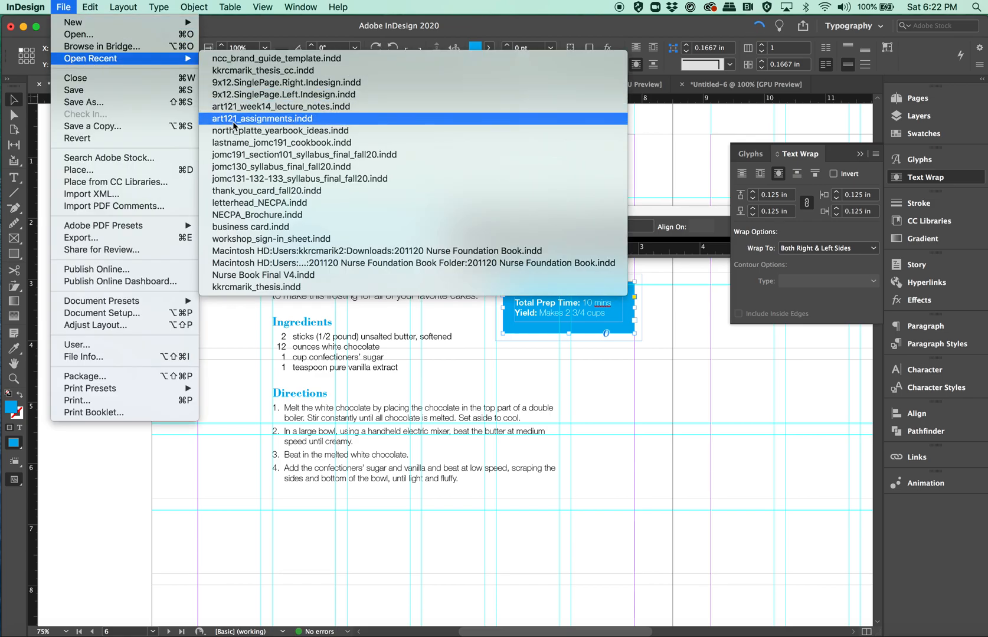
pyautogui.click(237, 142)
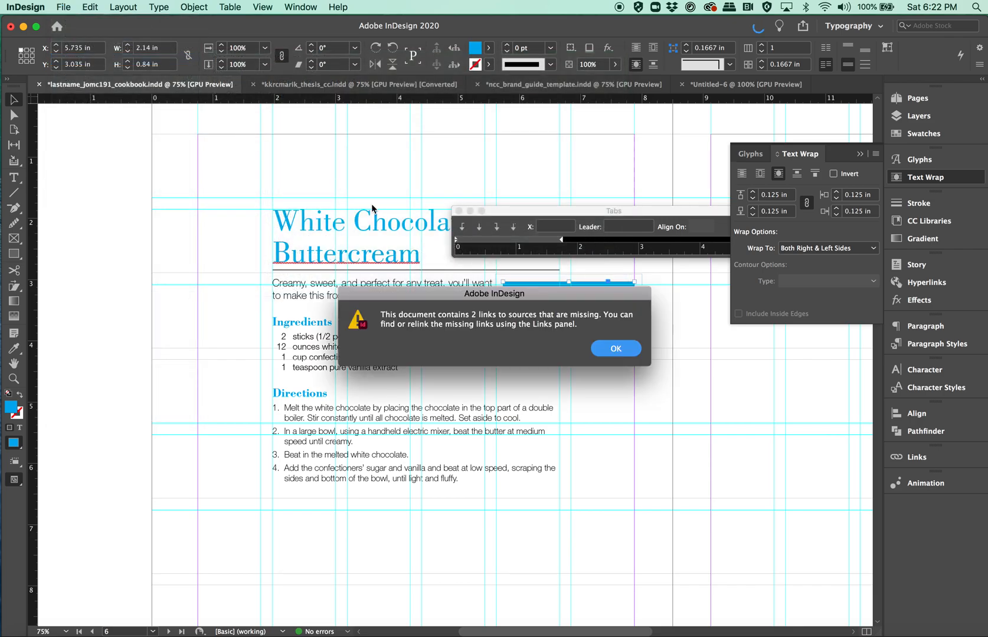
pyautogui.click(605, 354)
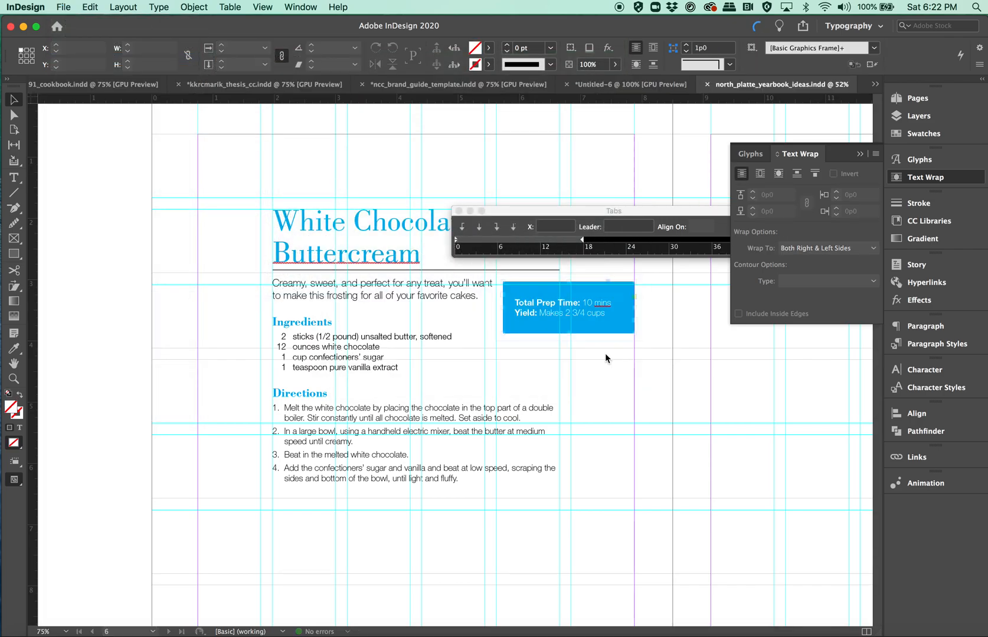
# - Dismiss the Tabs ruler and select the running football player's image on the varsity blues spread to examine its text wrap settings
pyautogui.scroll(20, 448, 345)
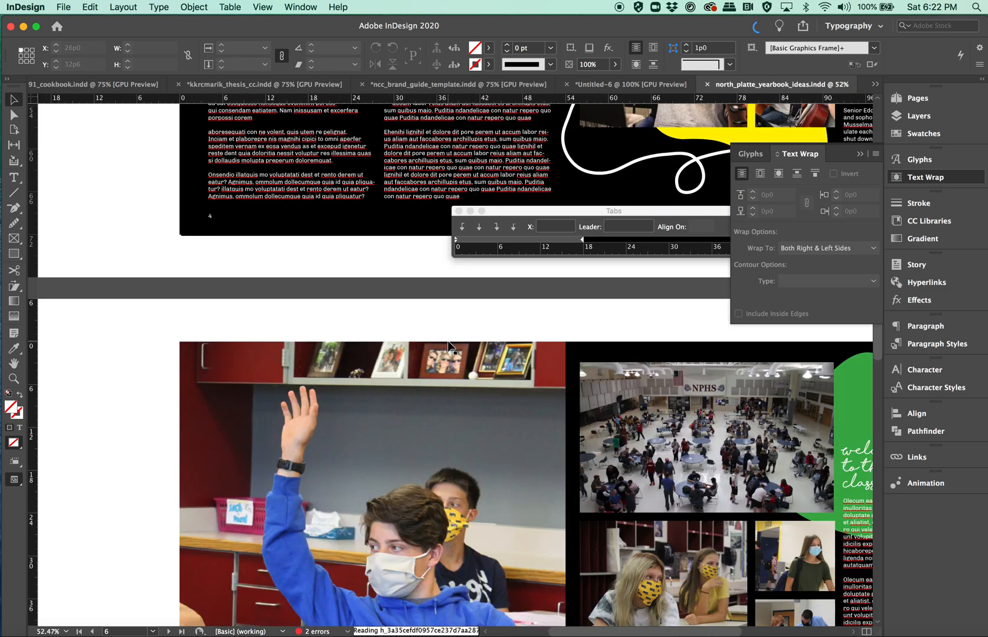
pyautogui.scroll(-3, 450, 346)
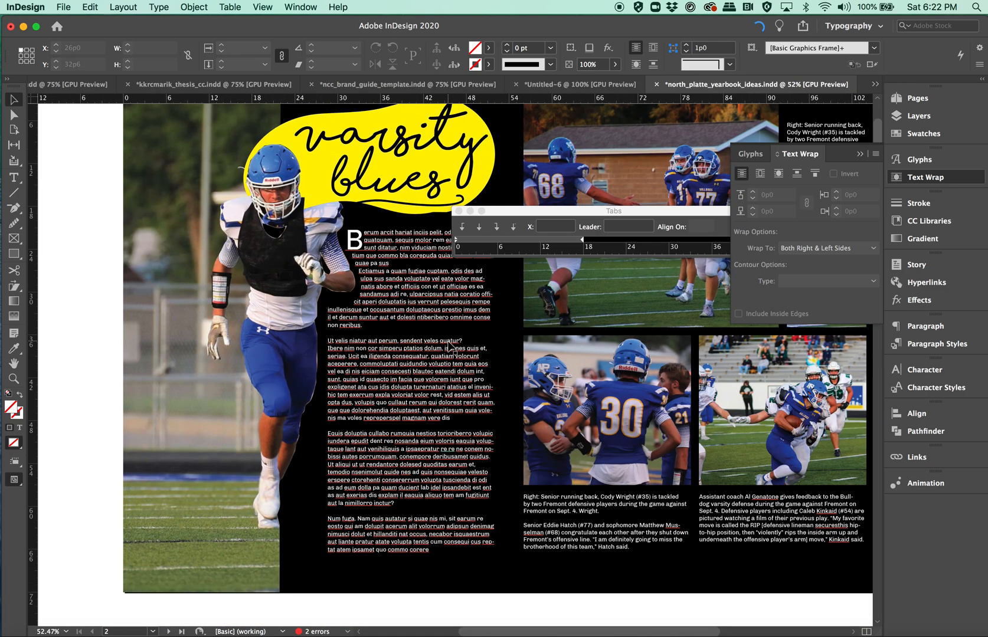
pyautogui.click(459, 212)
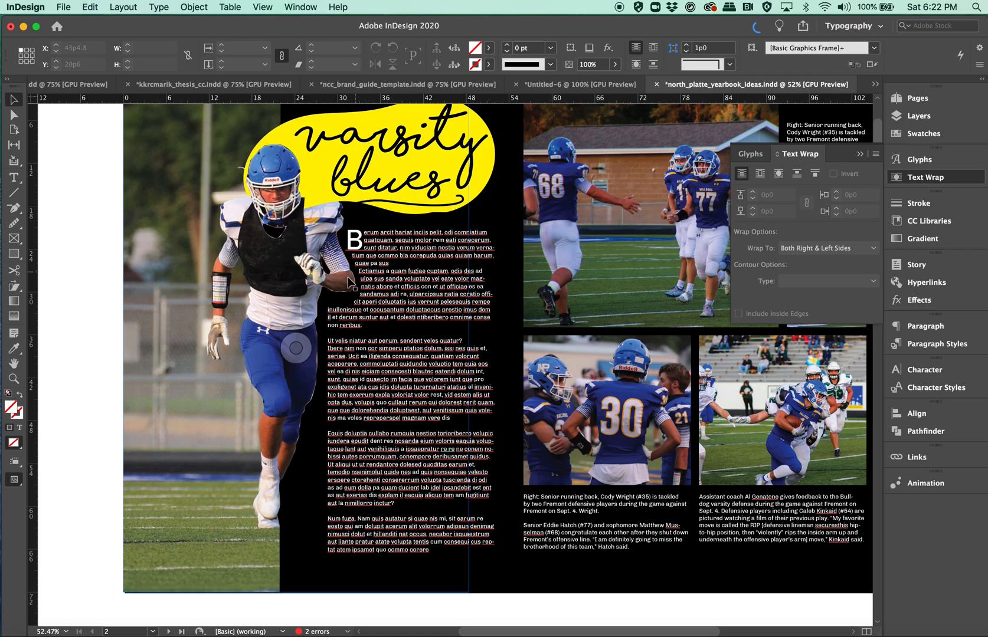
pyautogui.click(294, 278)
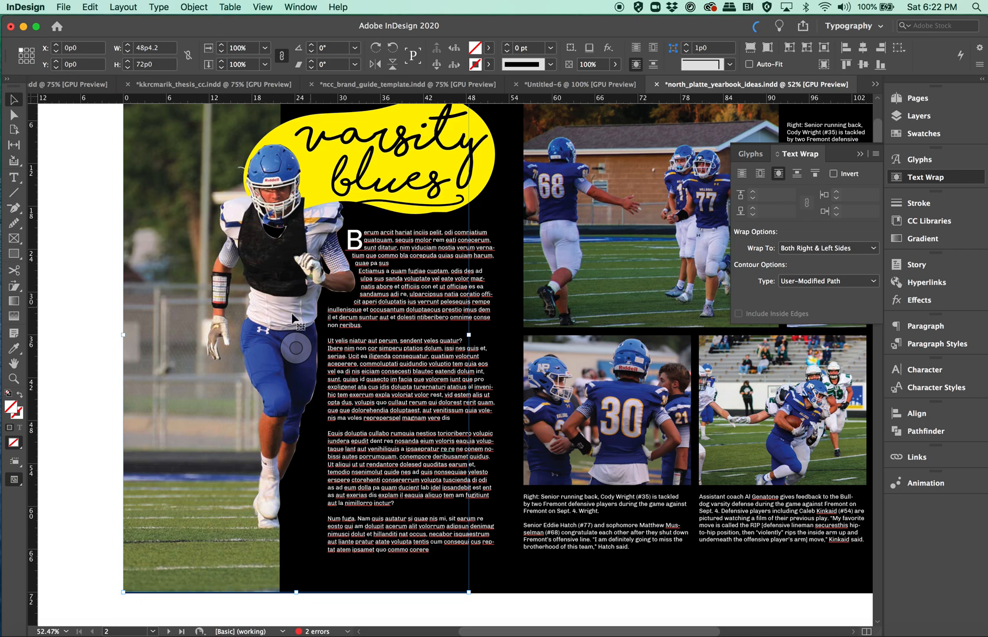
# - Examine how the body text wraps around the violinist's photo on the music to my ears spread, including the frame's custom path
pyautogui.click(296, 348)
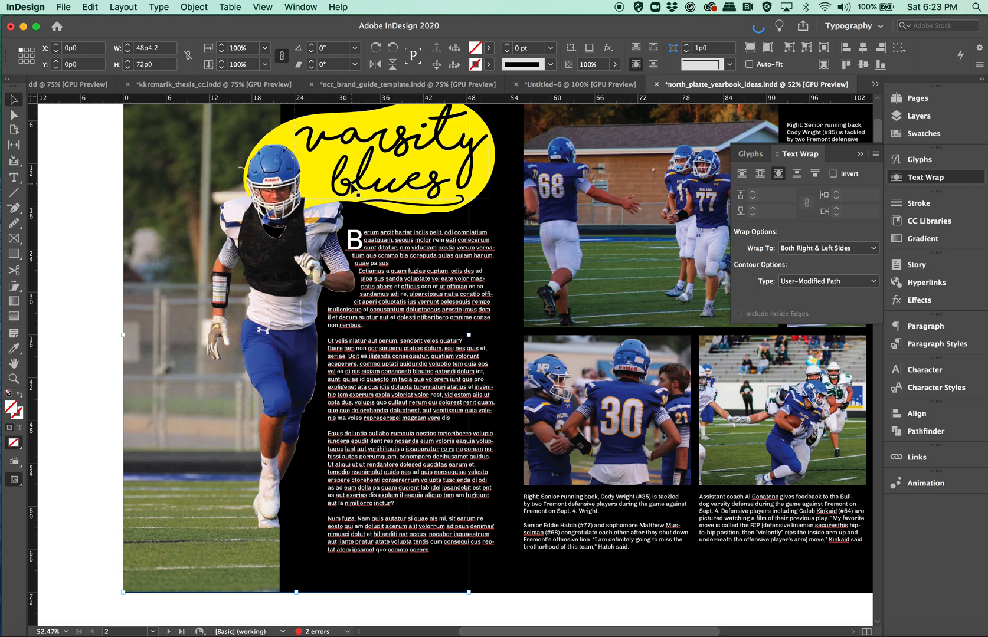
pyautogui.scroll(-15, 371, 352)
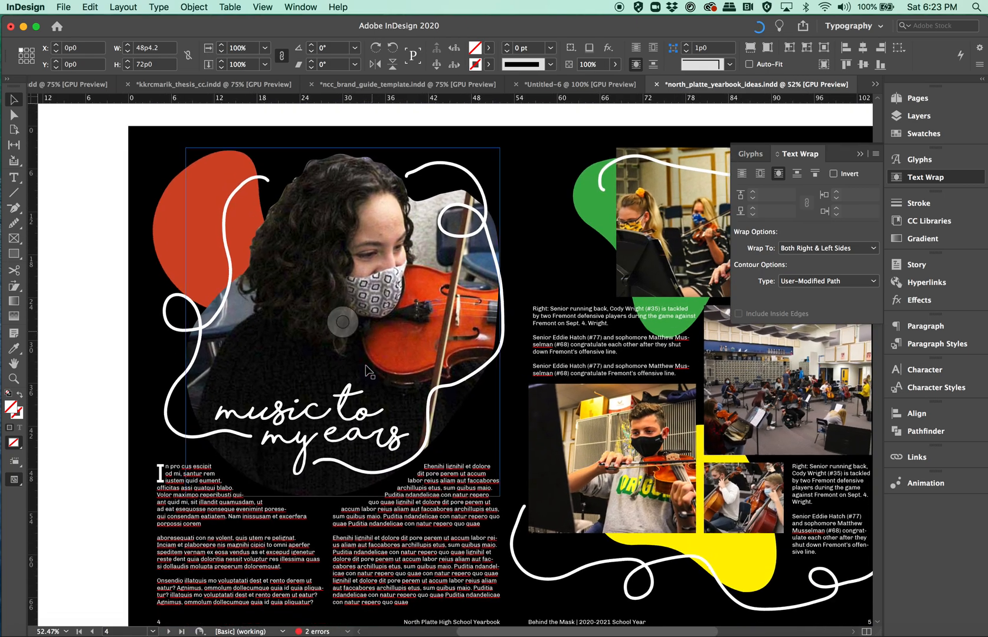
pyautogui.click(342, 425)
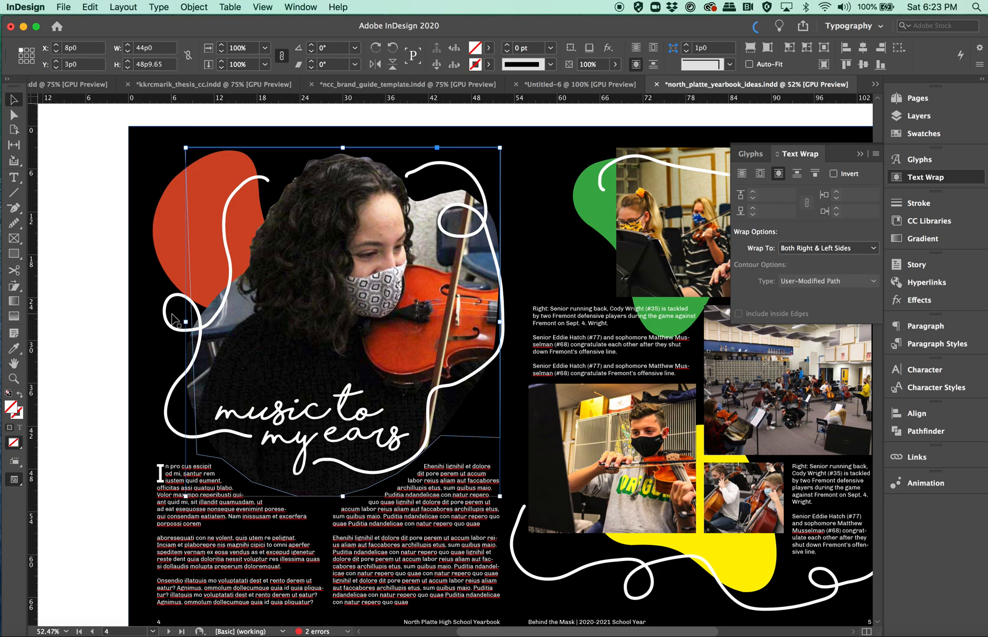
pyautogui.click(14, 115)
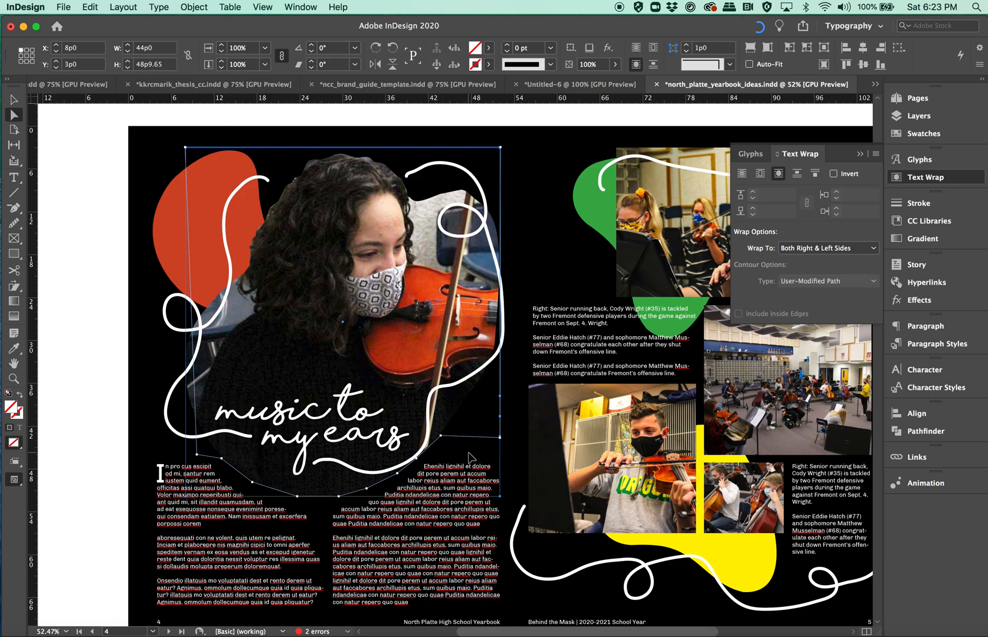
pyautogui.click(14, 99)
pyautogui.click(69, 210)
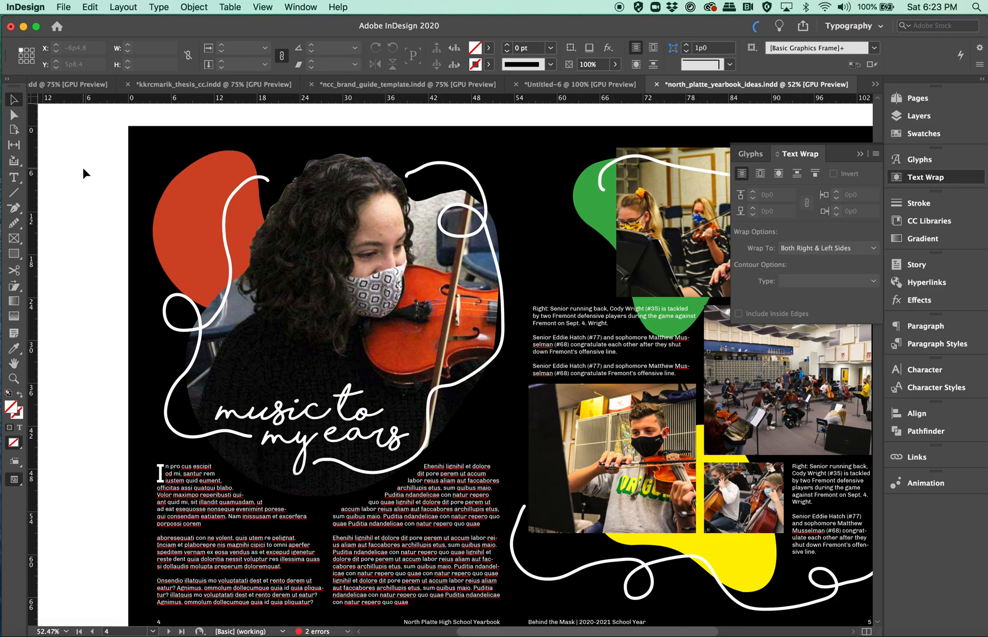
pyautogui.hscroll(3, 342, 322)
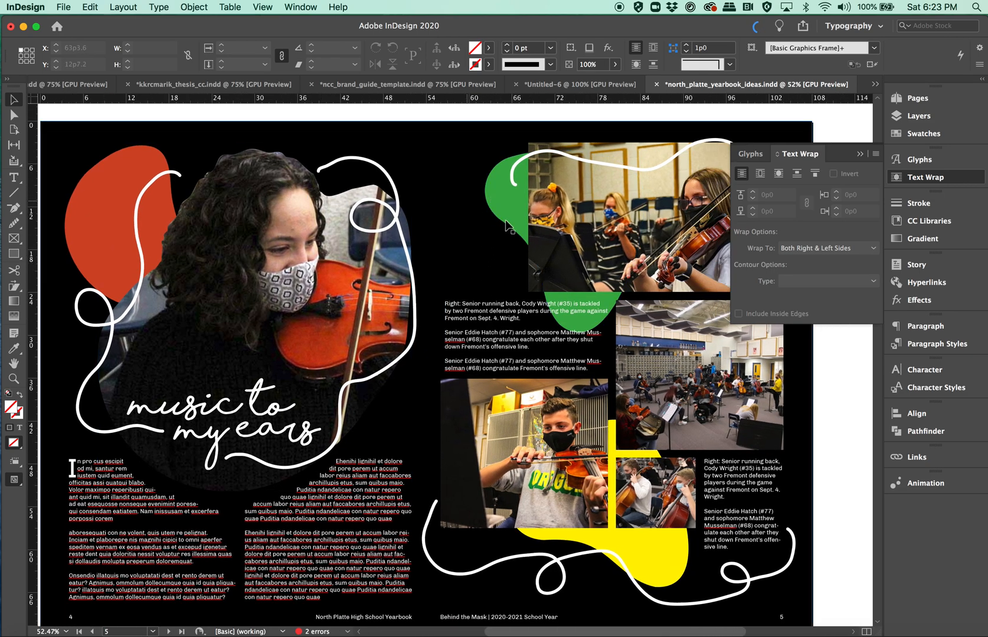
pyautogui.scroll(2, 503, 224)
pyautogui.hscroll(-2, 502, 224)
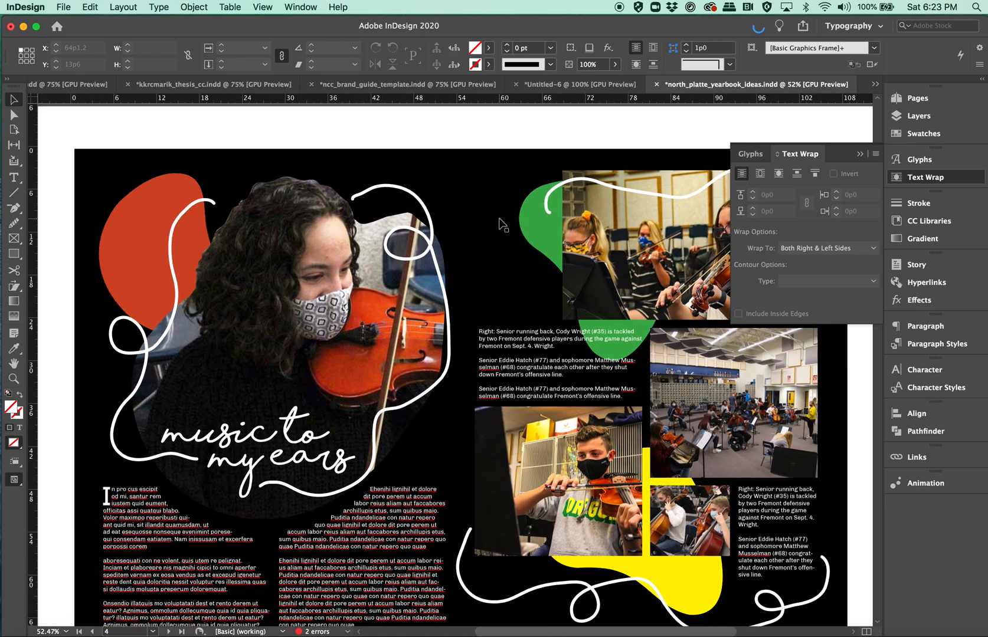
# - Switch back to the lastname_jomc191_cookbook.indd document and deselect the blue prep time box
pyautogui.click(53, 88)
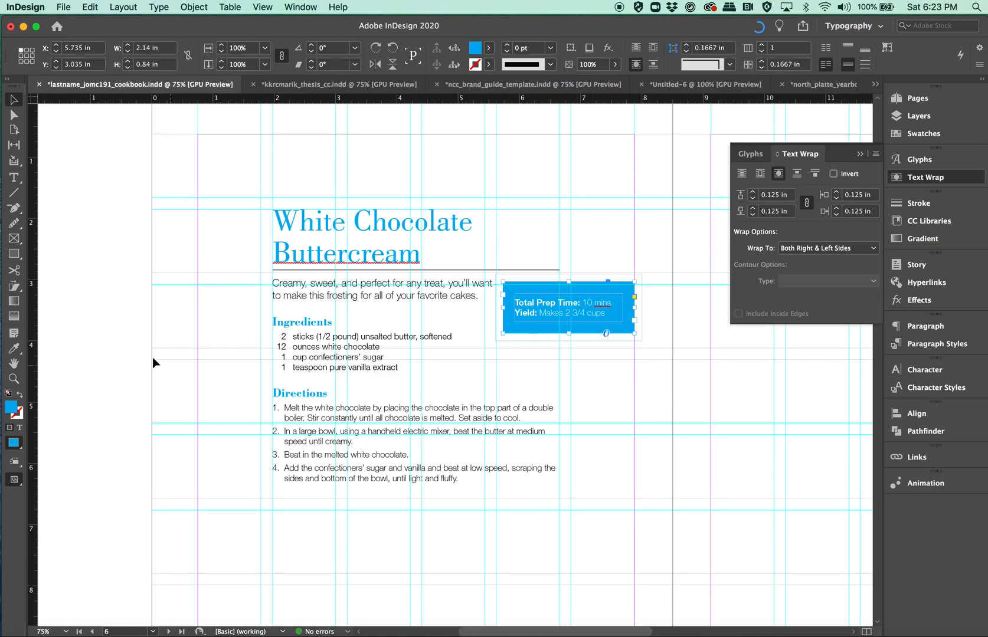
pyautogui.click(138, 356)
pyautogui.scroll(-1, 137, 356)
pyautogui.hscroll(1, 137, 355)
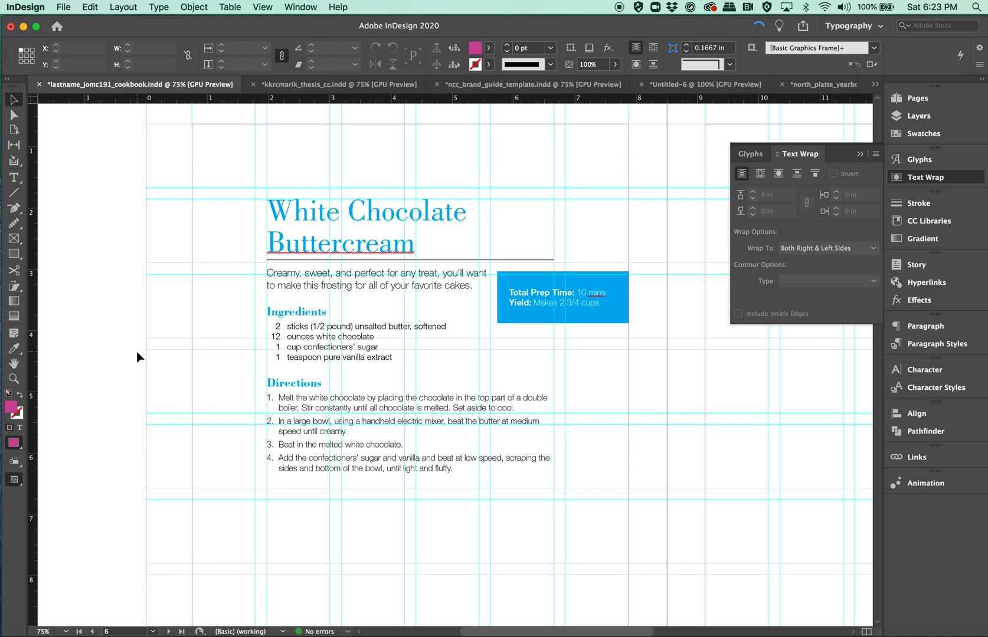
# - Turn off the paragraph rule below the White Chocolate Buttercream title
pyautogui.click(367, 245)
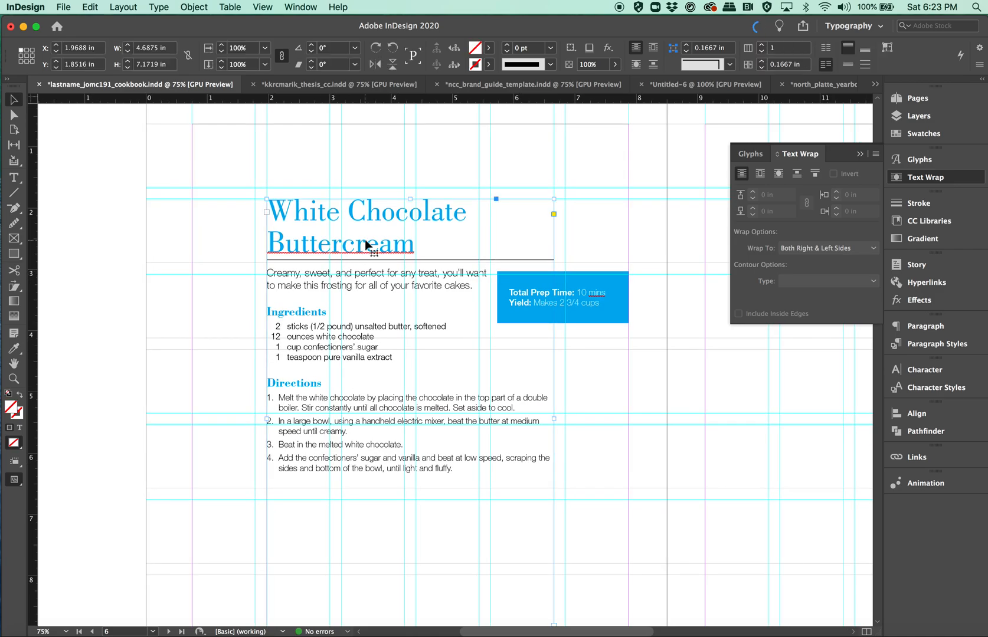
pyautogui.doubleClick(366, 244)
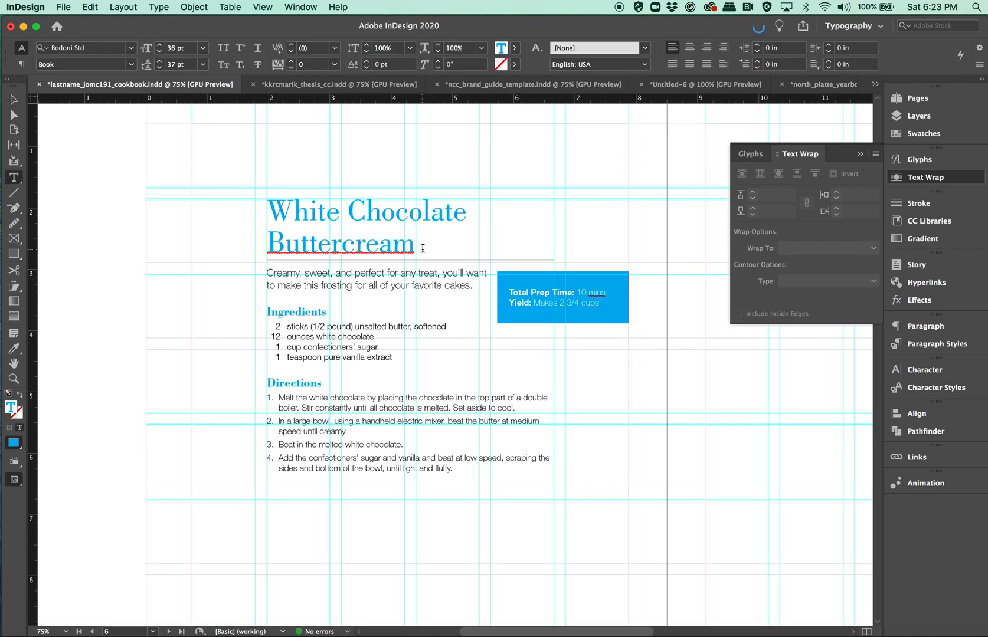
pyautogui.moveTo(417, 248); pyautogui.dragTo(277, 213)
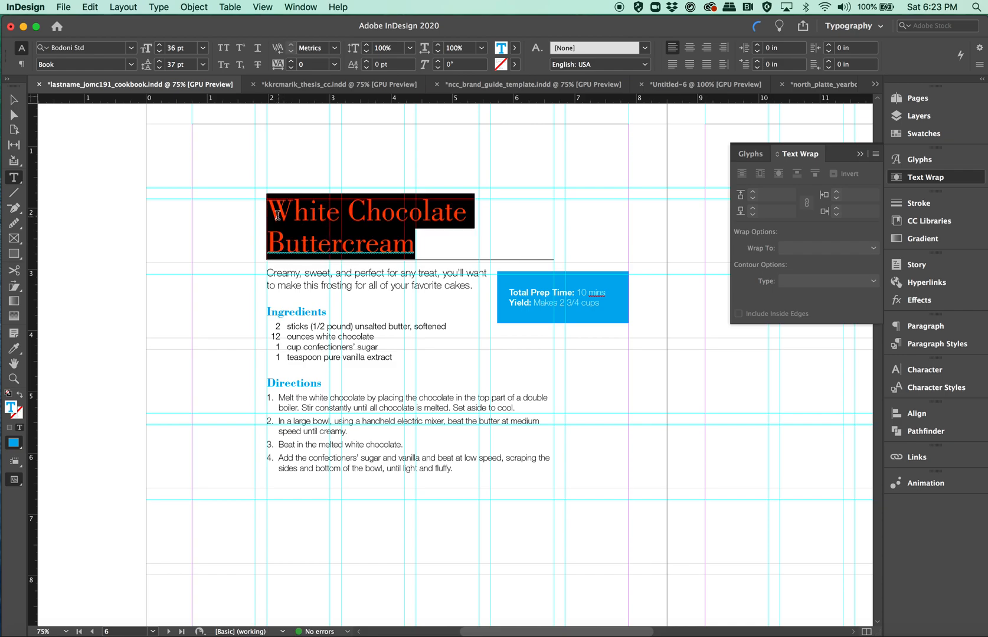
pyautogui.click(896, 326)
pyautogui.click(876, 320)
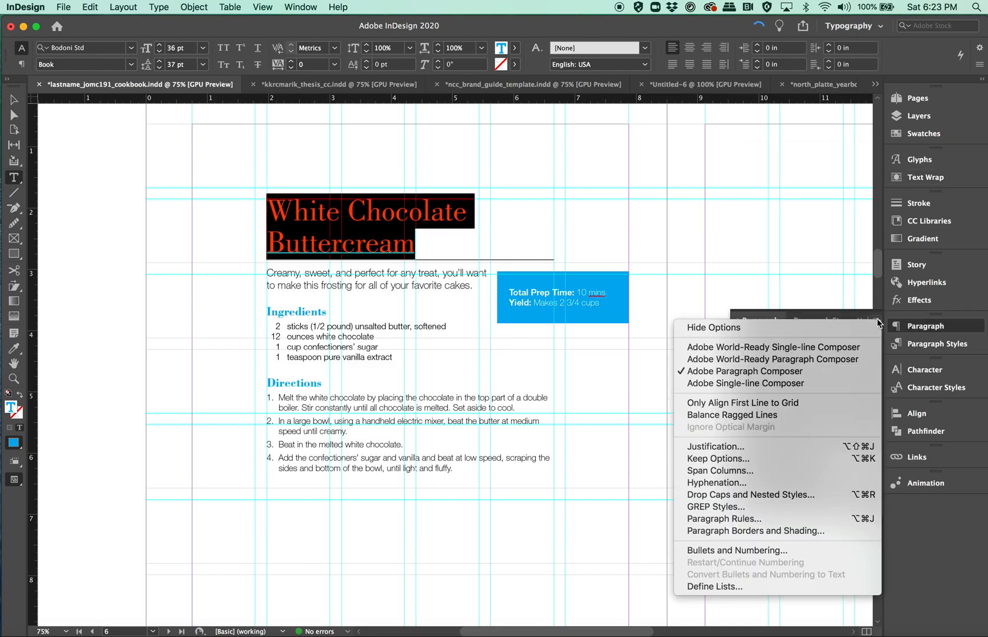
pyautogui.click(767, 519)
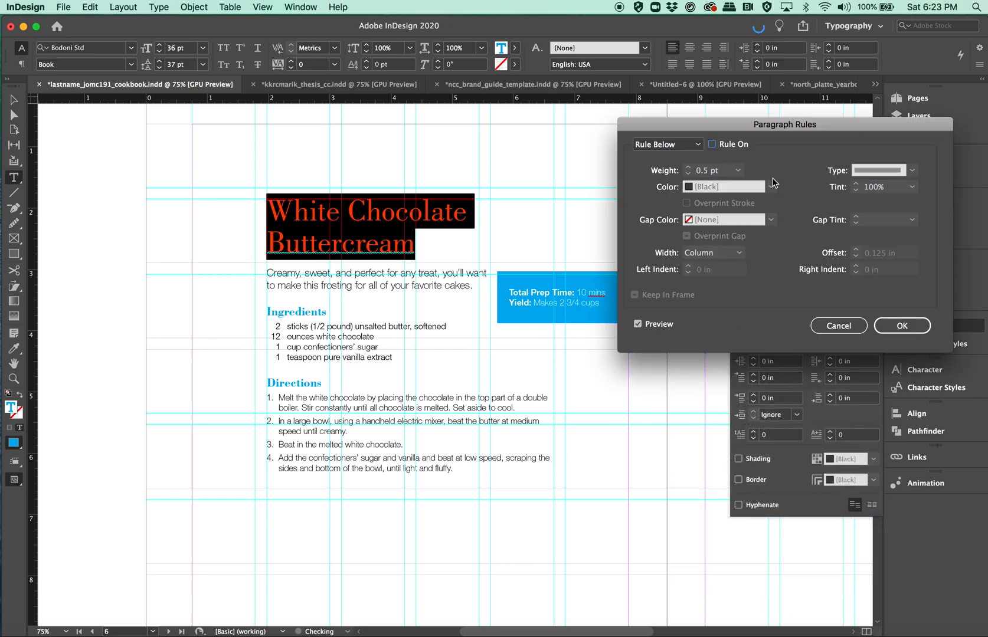
pyautogui.click(901, 325)
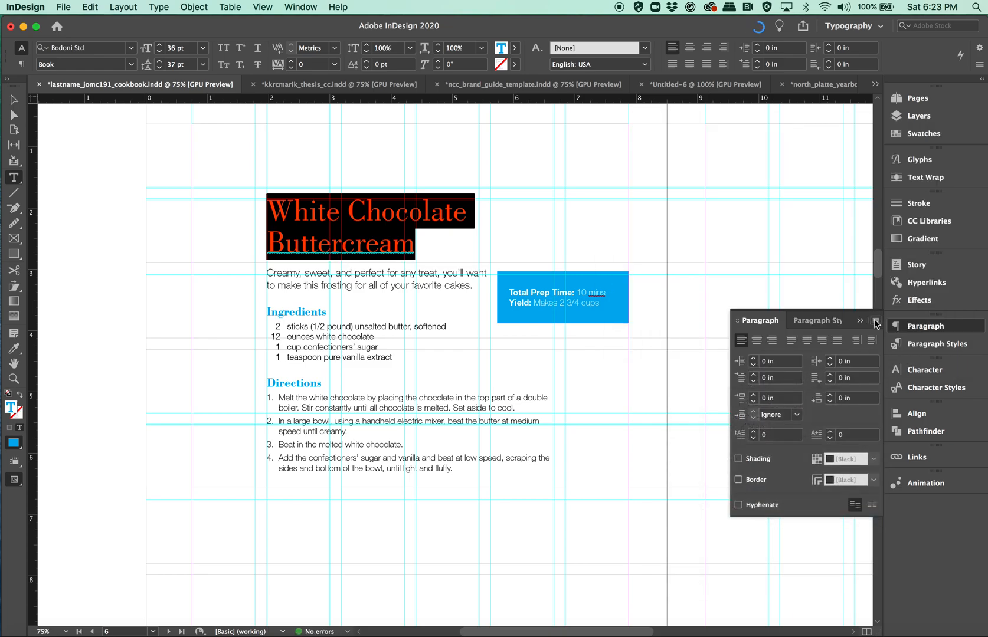
# - Turn on a paragraph border for the selected recipe title, keeping the title in view beside the border settings
pyautogui.click(876, 322)
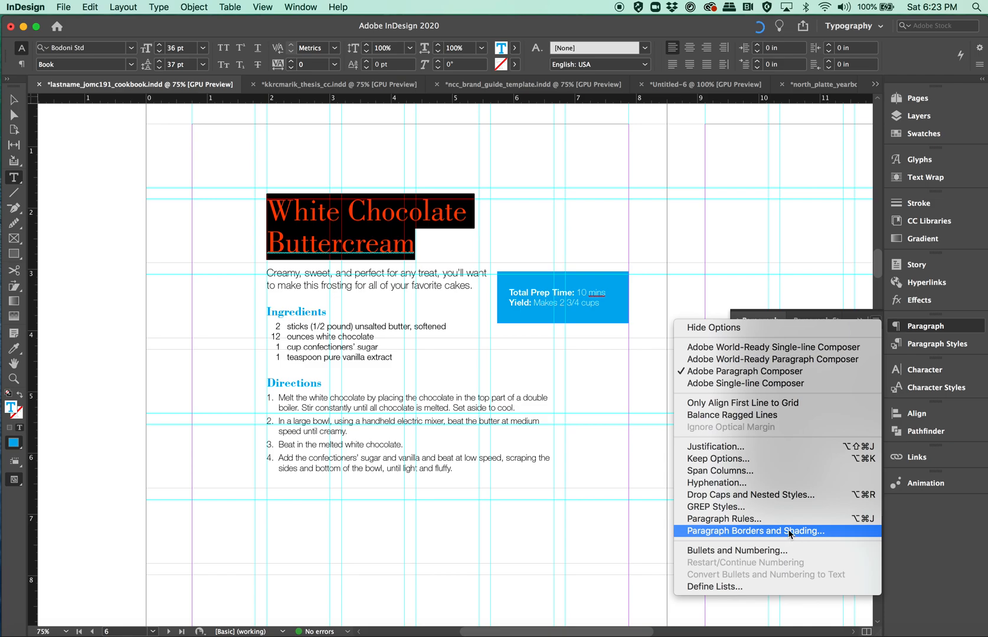
pyautogui.click(940, 326)
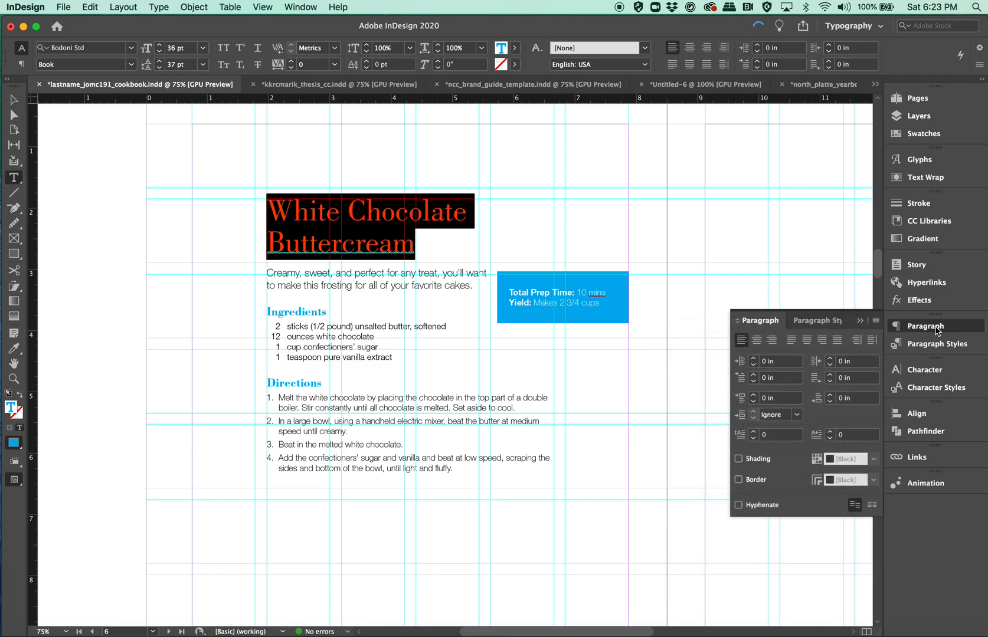
pyautogui.click(875, 320)
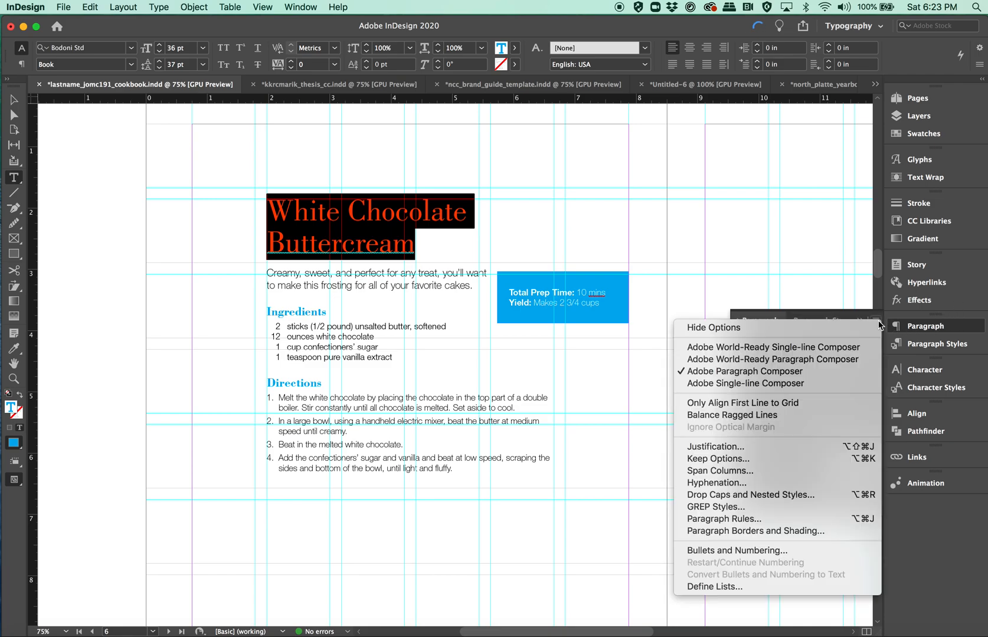
pyautogui.click(767, 531)
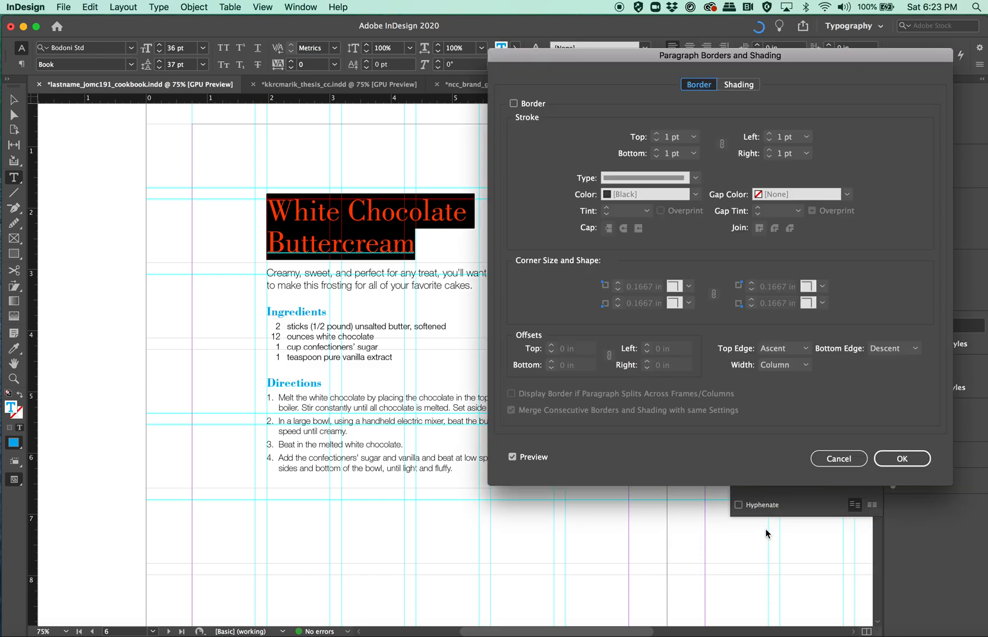
pyautogui.click(514, 104)
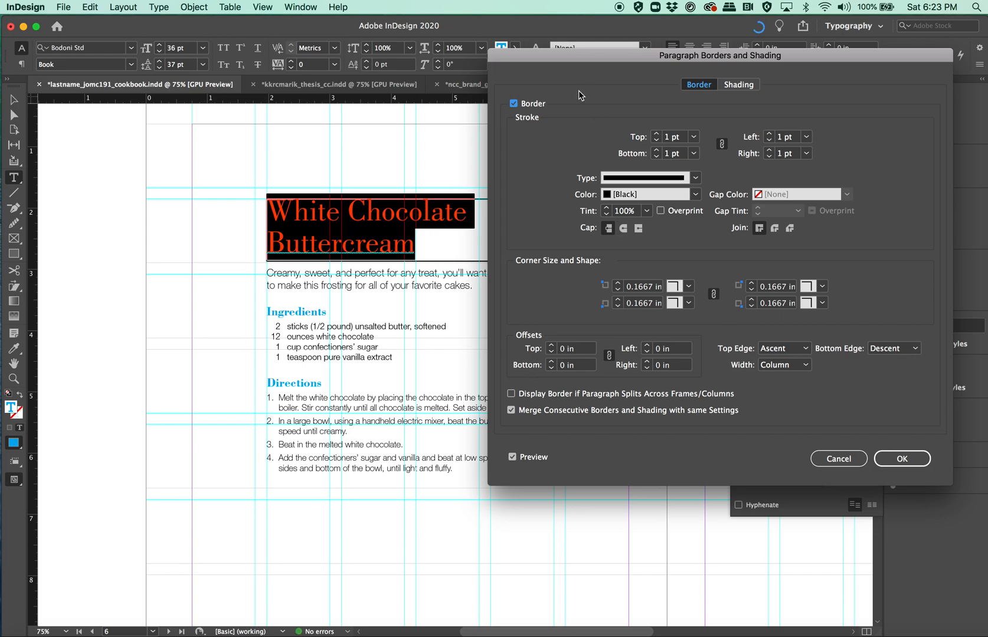
pyautogui.moveTo(565, 65); pyautogui.dragTo(594, 78)
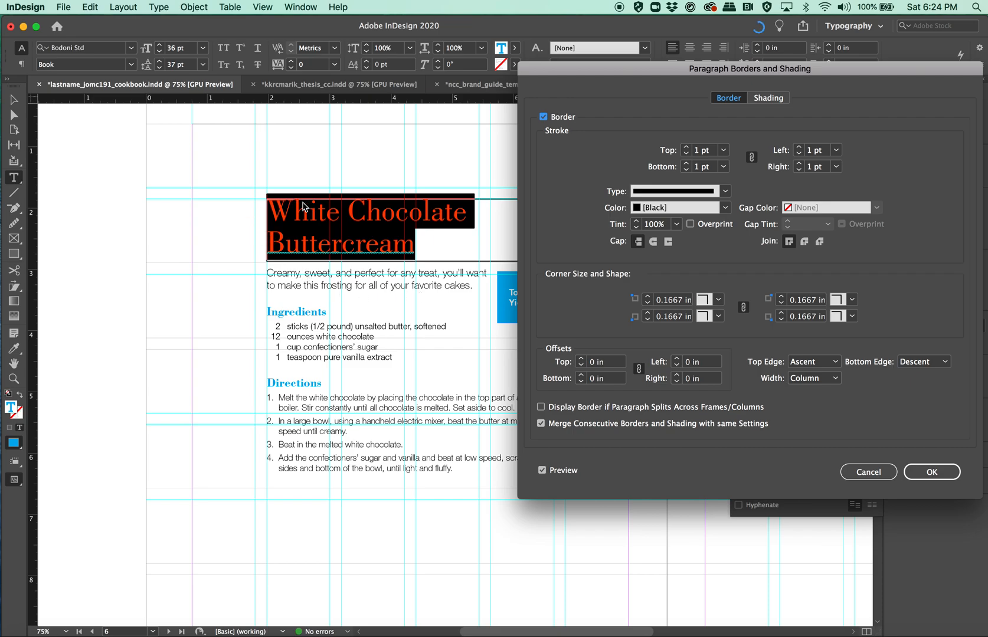
# - Try unlinking the title border's stroke weights with a 0 pt top stroke, and relink all sides at 1 pt
pyautogui.click(752, 159)
pyautogui.click(686, 153)
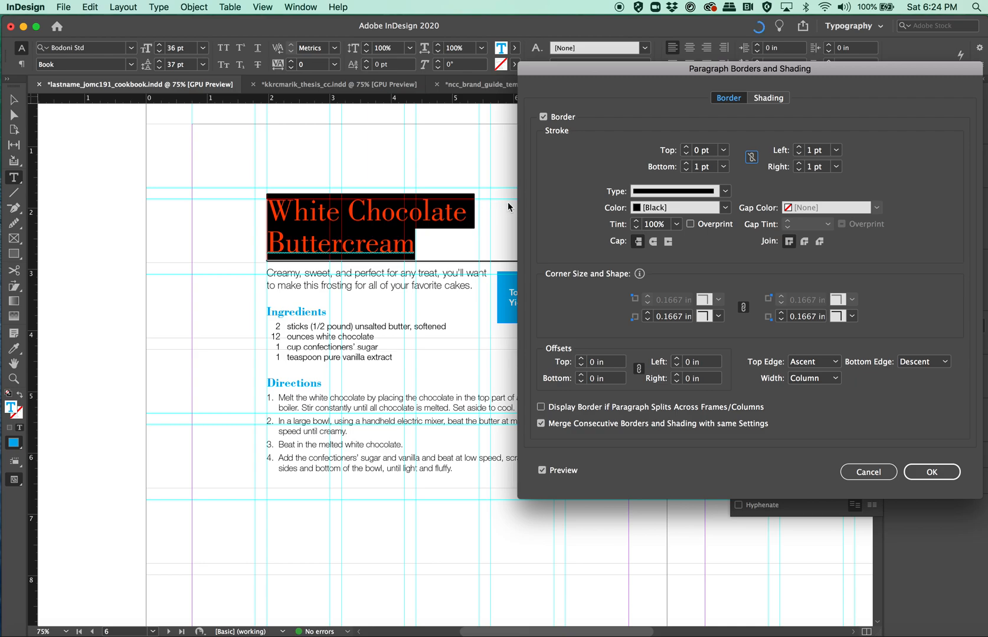
pyautogui.click(752, 158)
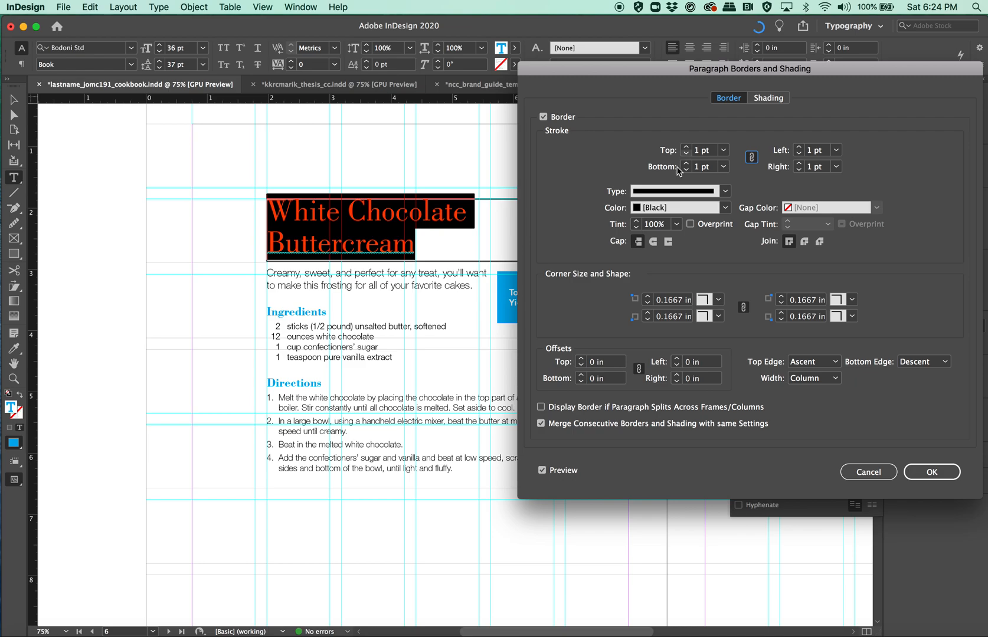
# - Review the border's stroke type and color choices, try a 30% black tint, and restore the tint to 100%
pyautogui.click(660, 192)
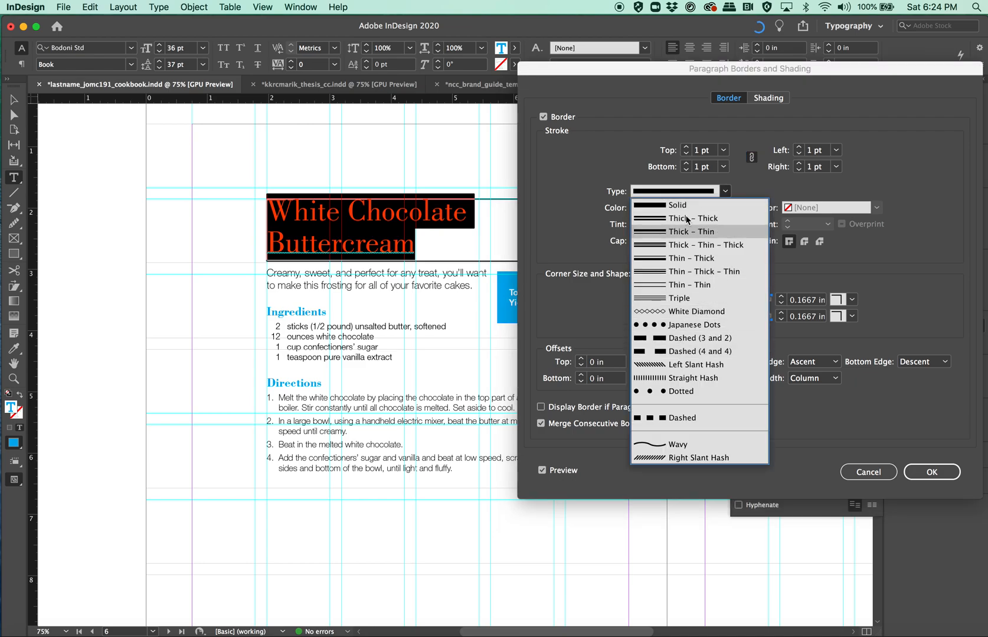
pyautogui.click(553, 230)
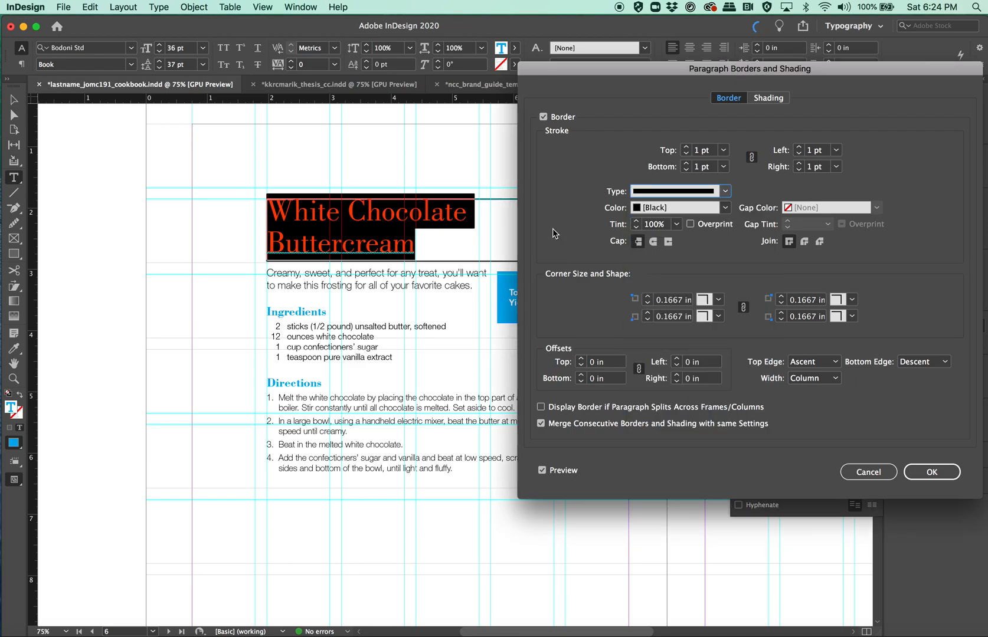
pyautogui.click(671, 210)
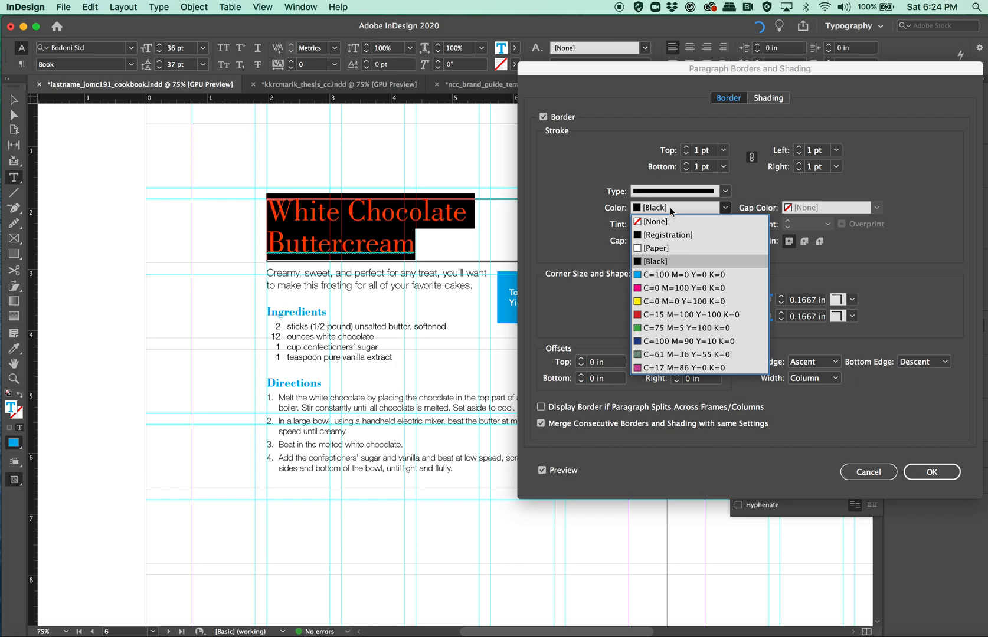
pyautogui.click(662, 264)
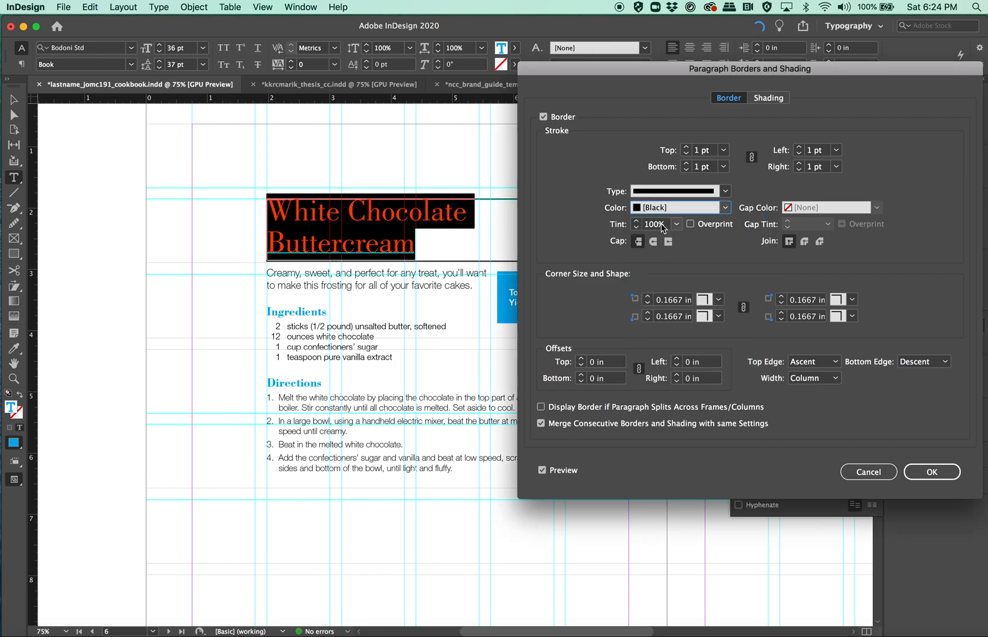
pyautogui.click(651, 224)
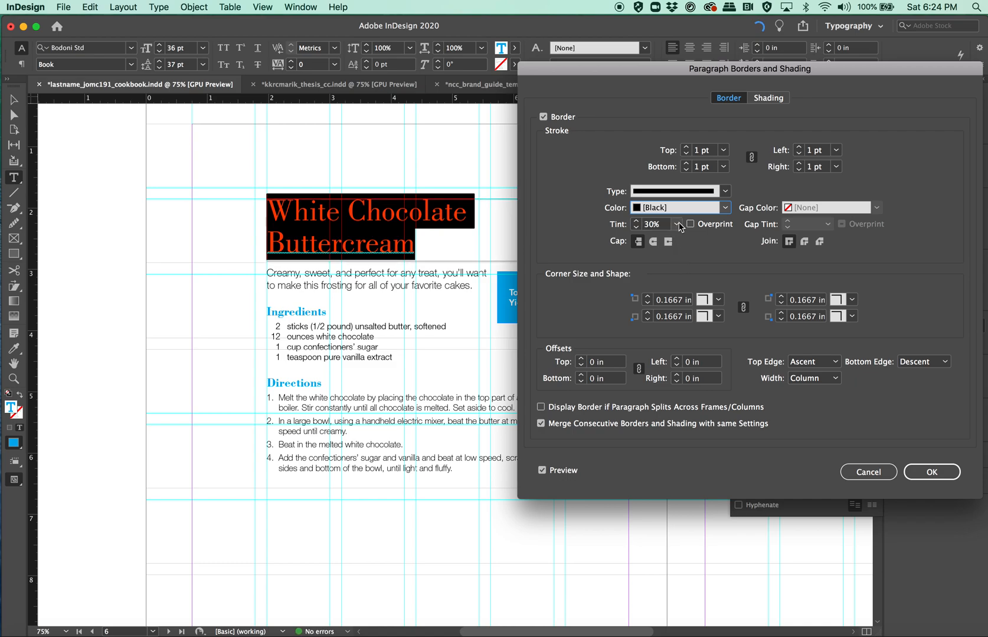
pyautogui.click(676, 224)
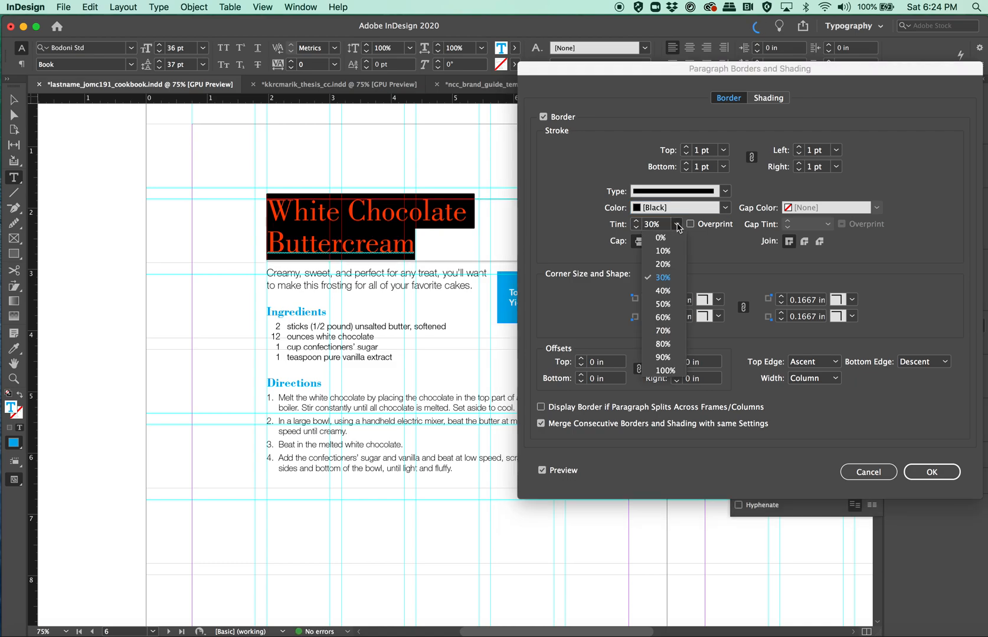
pyautogui.click(661, 371)
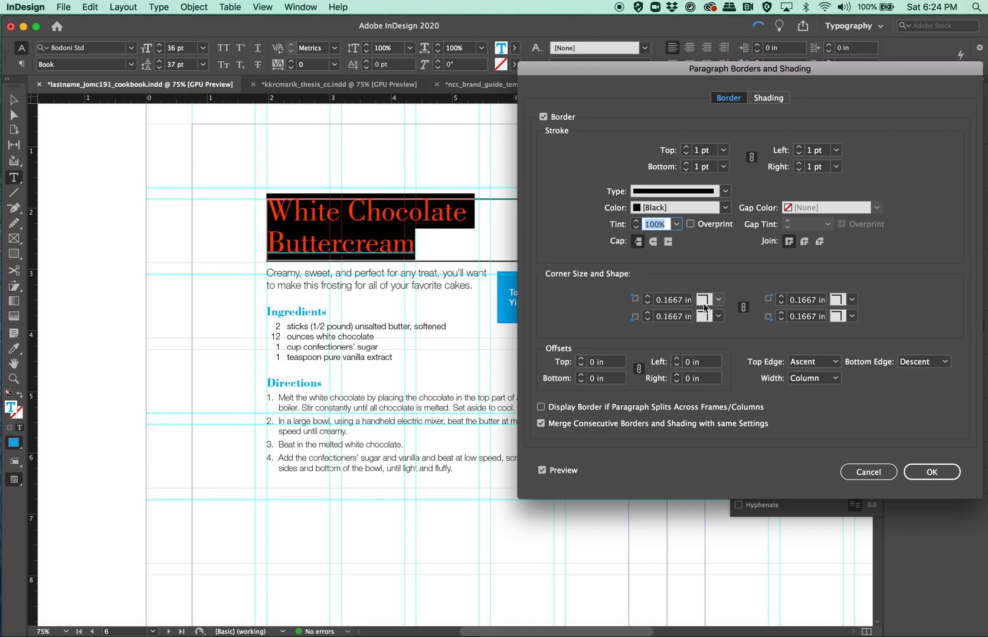
# - Give the title's border rounded corners on all sides and set its offsets to 0.125 in
pyautogui.click(718, 299)
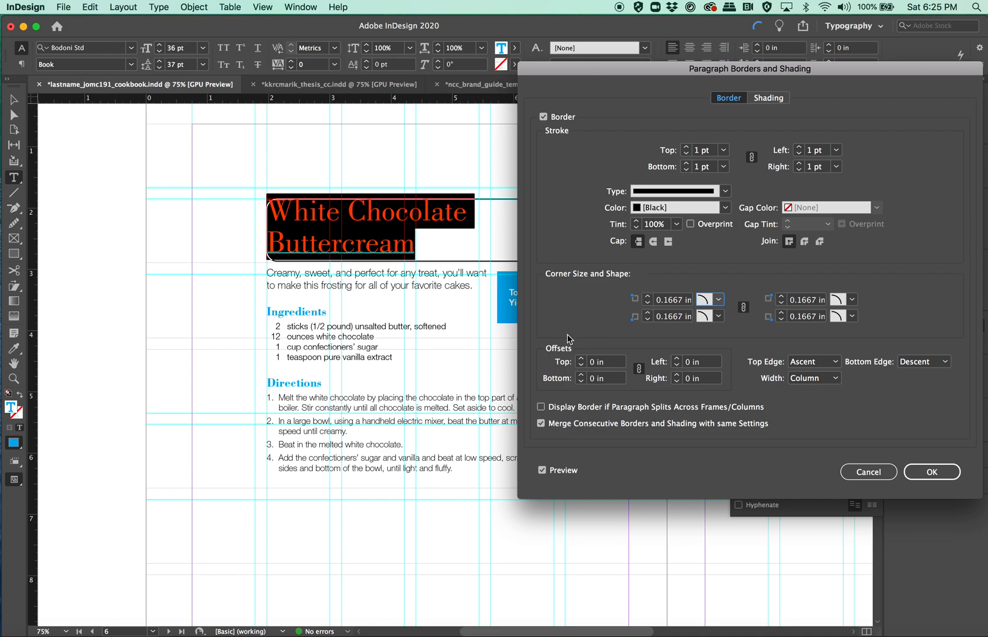
pyautogui.click(580, 359)
pyautogui.click(581, 360)
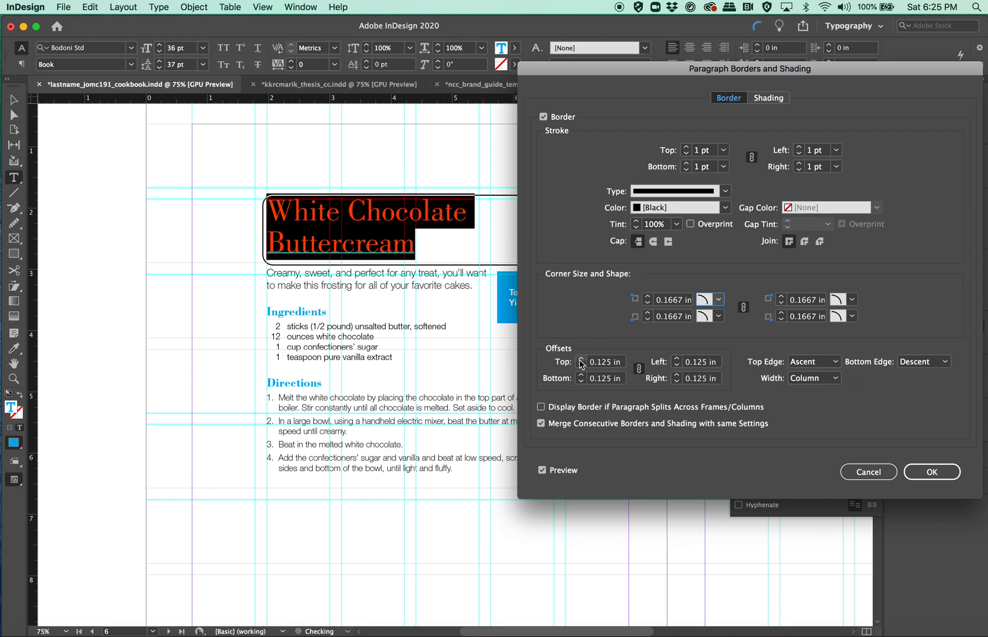
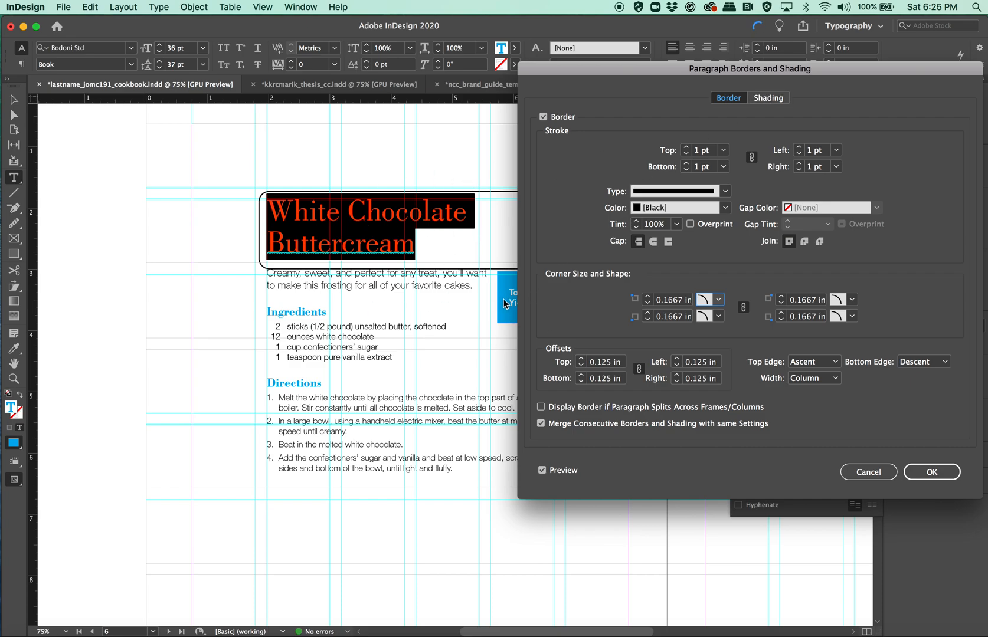
# - Try paragraph shading behind the recipe title in yellow C=0 M=0 Y=100 K=0
pyautogui.click(768, 98)
pyautogui.click(562, 120)
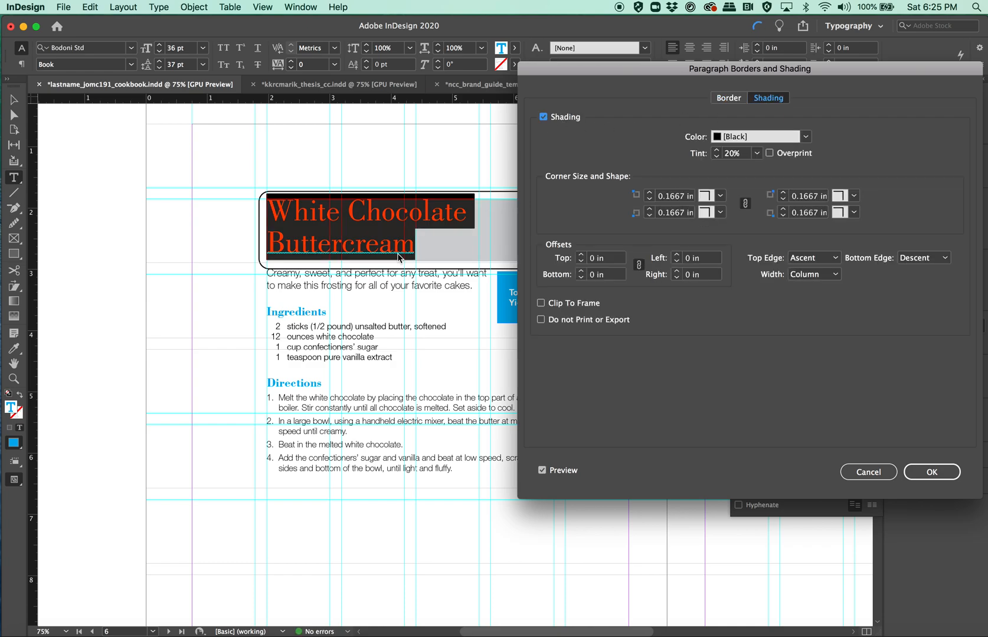
pyautogui.click(751, 137)
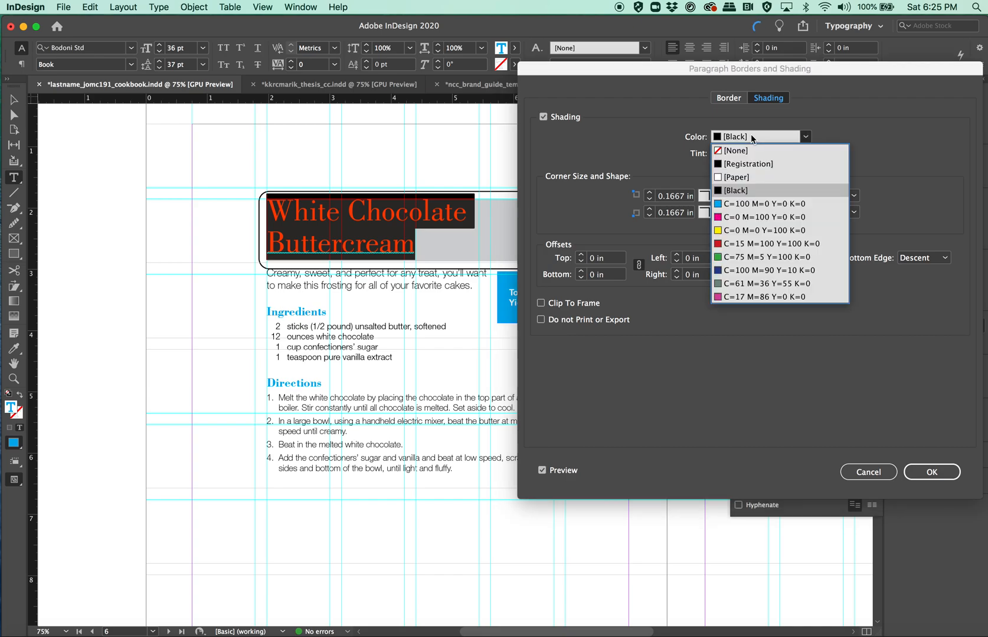
pyautogui.click(742, 230)
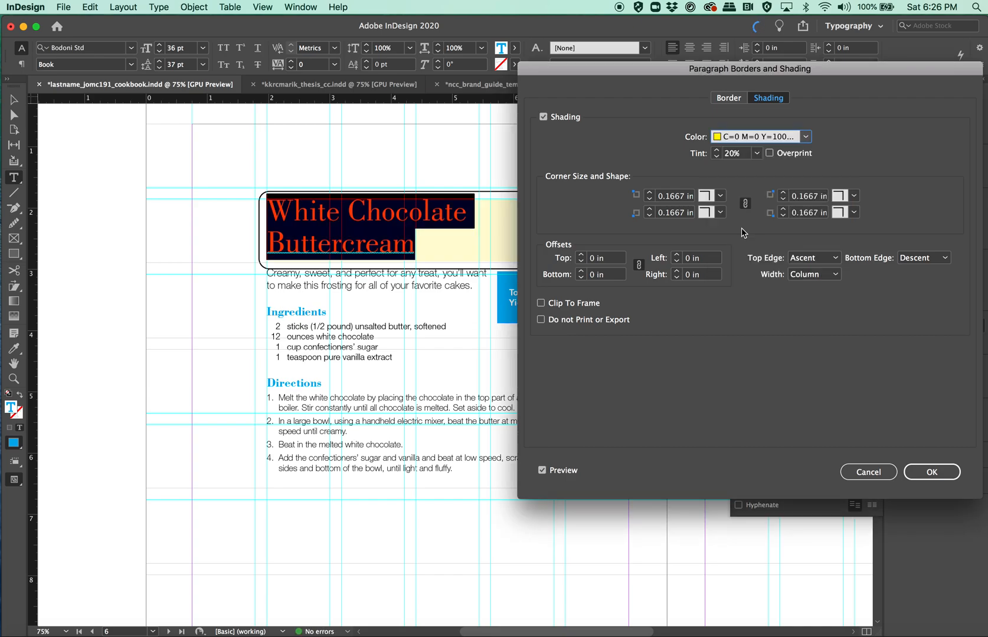
# - Try rounded corners on all sides and 0.125 in offsets for the title's shading
pyautogui.click(713, 204)
pyautogui.click(722, 275)
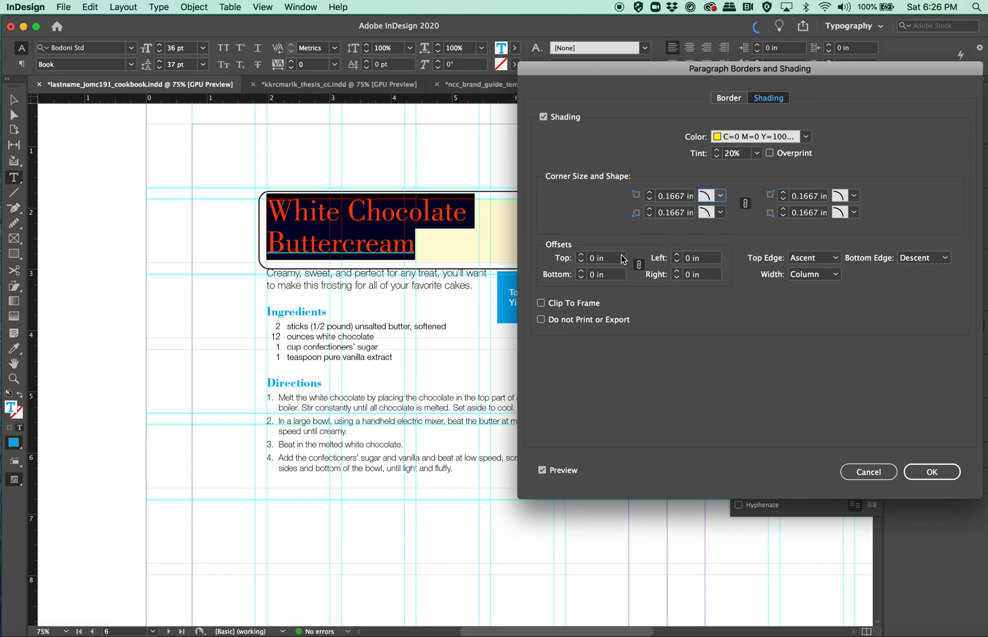
pyautogui.click(581, 255)
pyautogui.click(581, 255)
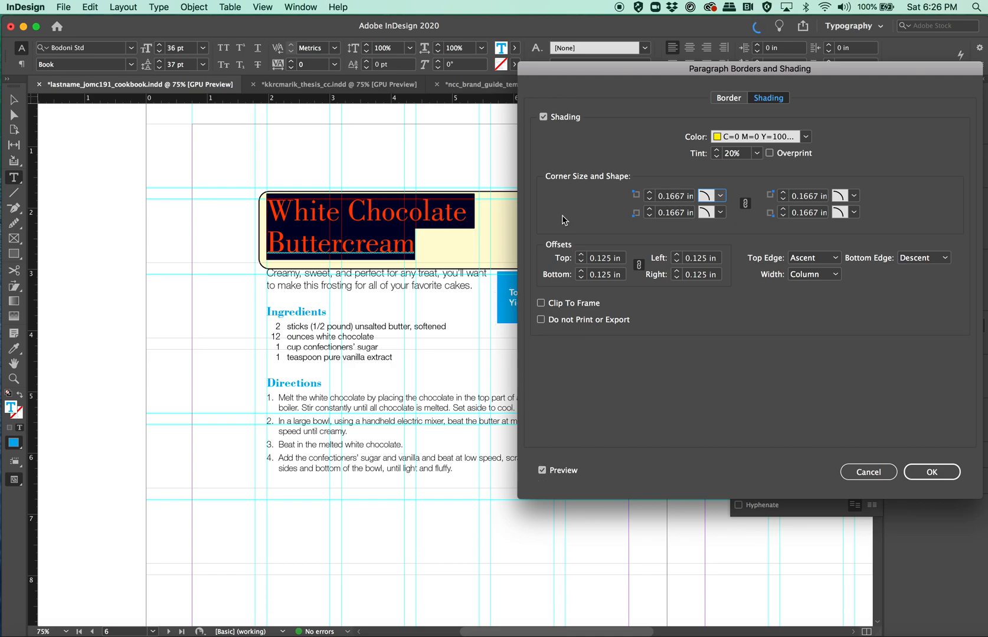
# - Turn off the title's shading, apply the paragraph settings with only the border, and deselect the title
pyautogui.click(544, 117)
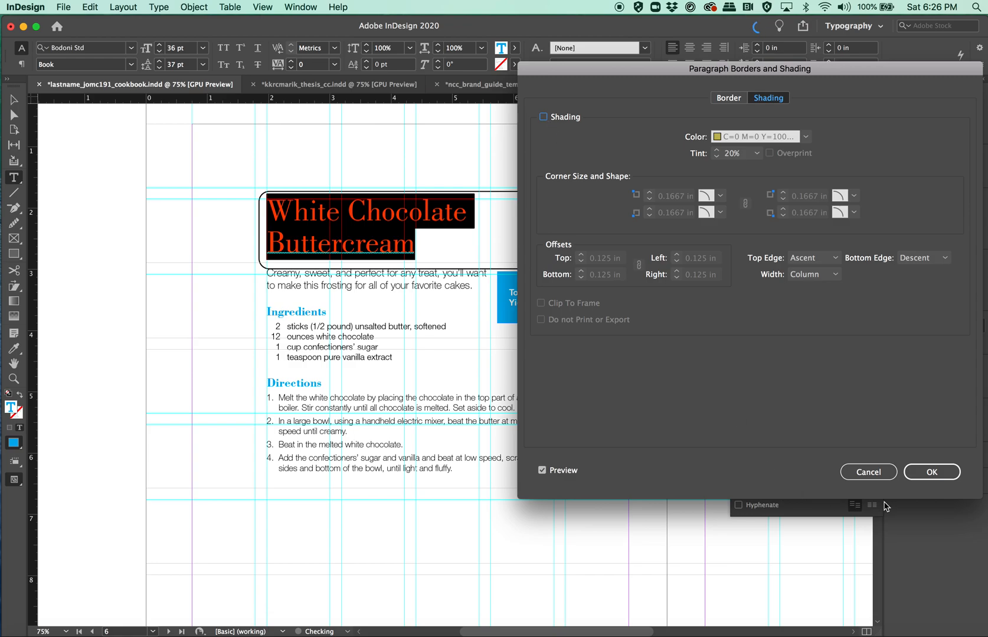
pyautogui.click(931, 472)
pyautogui.click(397, 326)
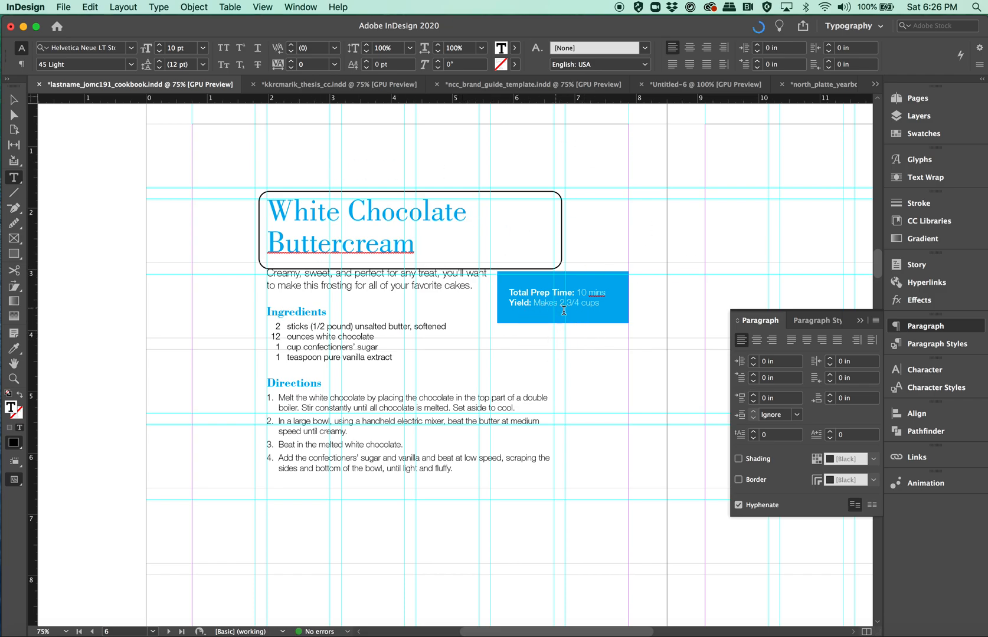
# - Draw a text frame between the margins of page 7, about 7.13 in wide and 5.95 in tall
pyautogui.hscroll(4, 563, 311)
pyautogui.scroll(-2, 563, 311)
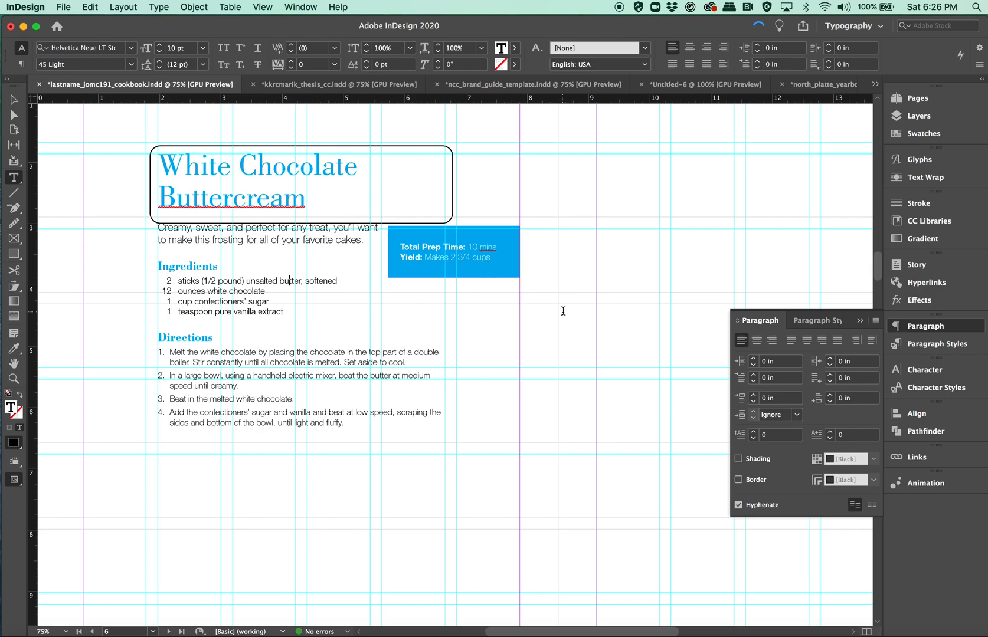
pyautogui.hscroll(6, 563, 311)
pyautogui.scroll(-2, 563, 310)
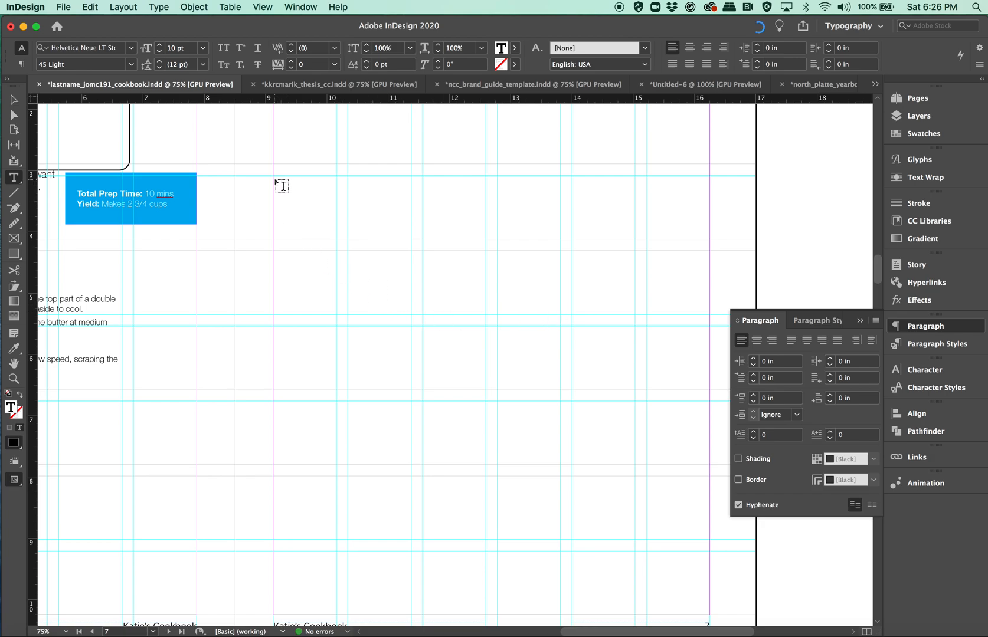
pyautogui.moveTo(273, 176); pyautogui.dragTo(710, 535)
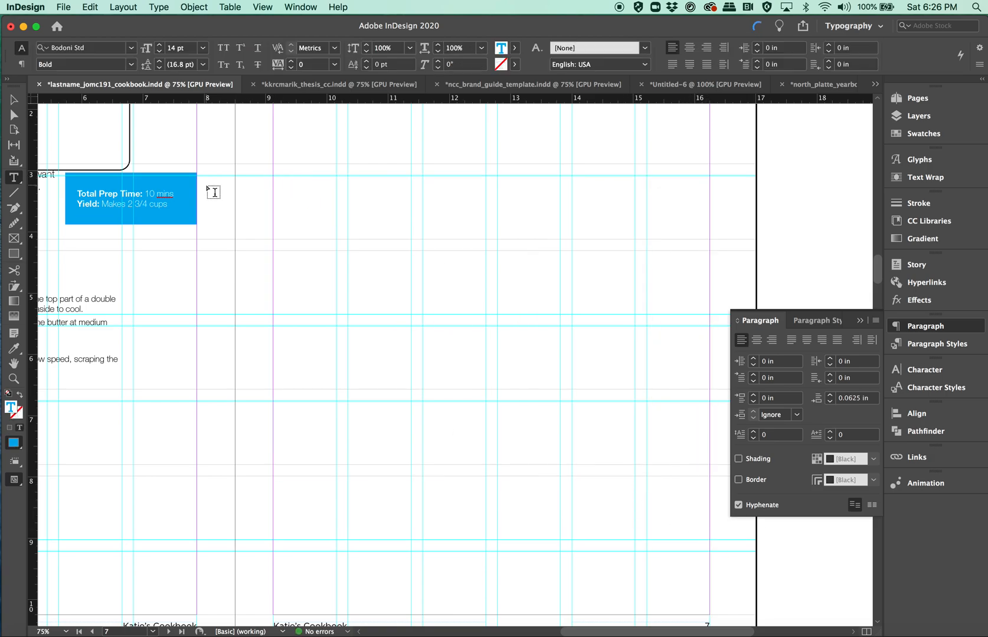
# - Set the new frame's type to 10 pt Helvetica Neue LT Std 55 Roman and fill it with placeholder text
pyautogui.click(203, 48)
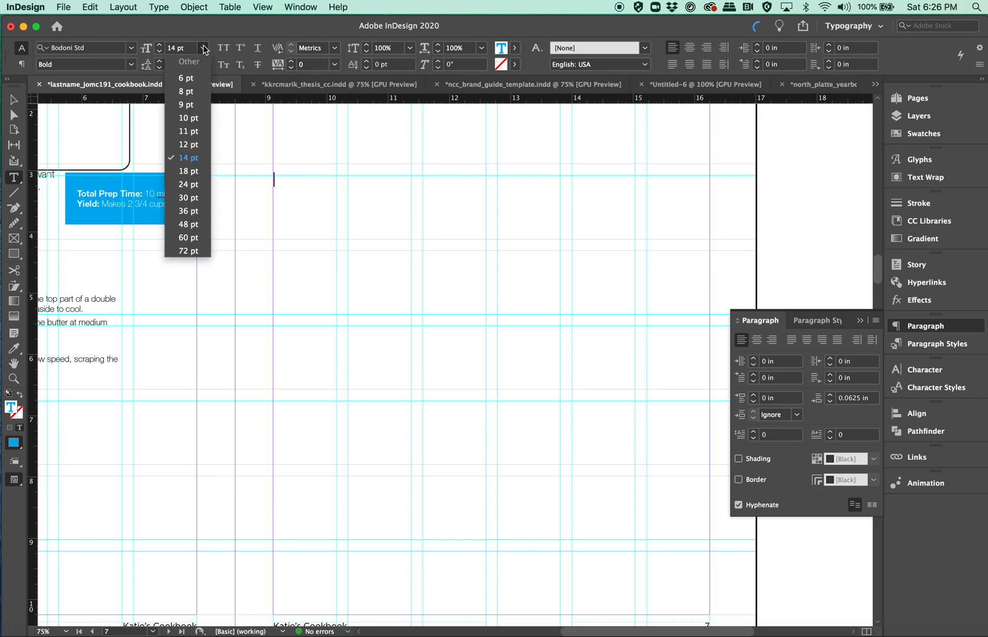
pyautogui.click(190, 118)
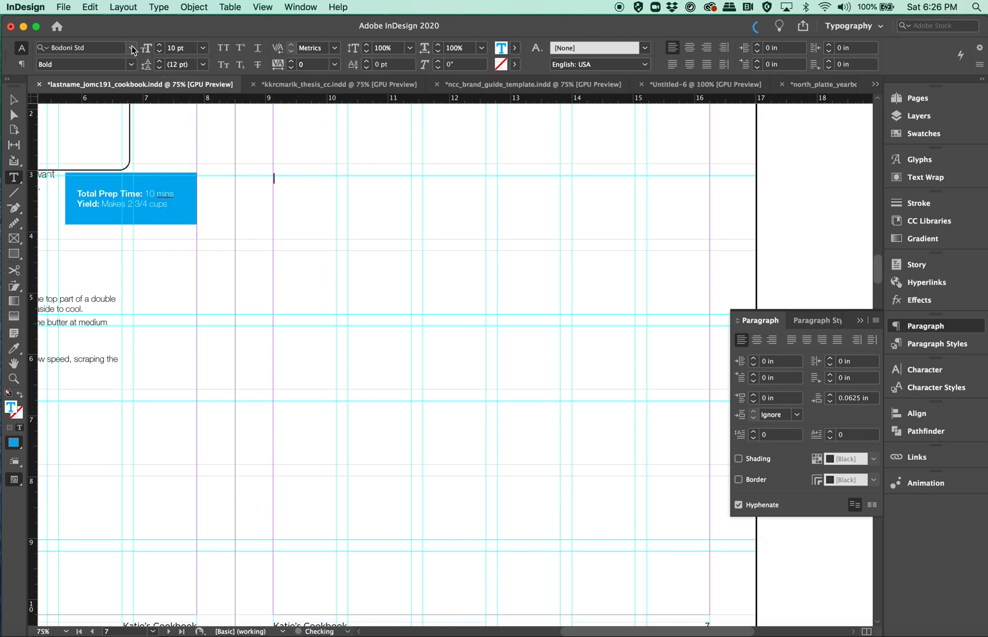
pyautogui.click(131, 48)
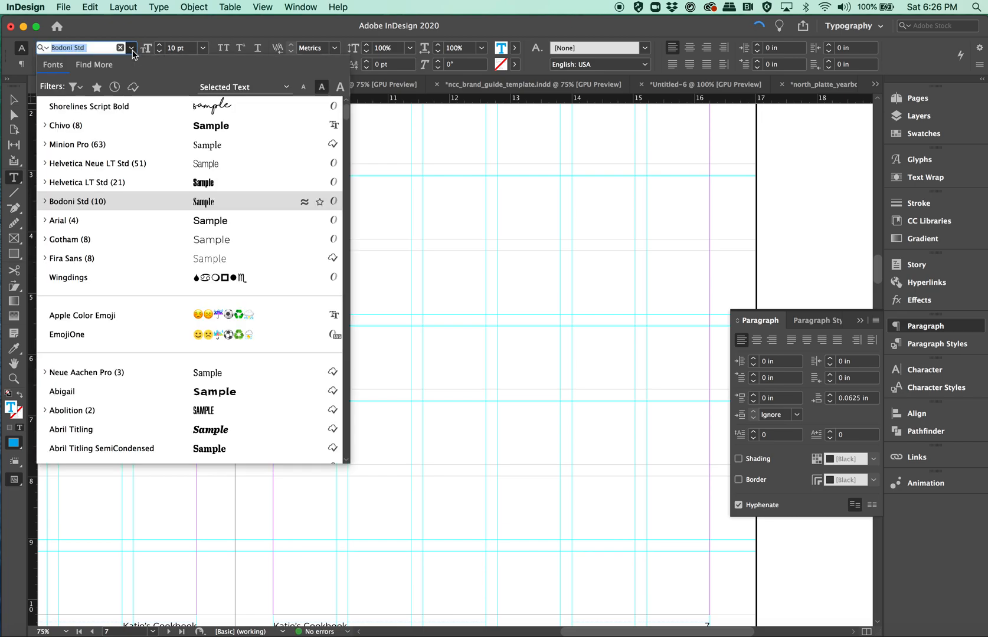
pyautogui.click(95, 170)
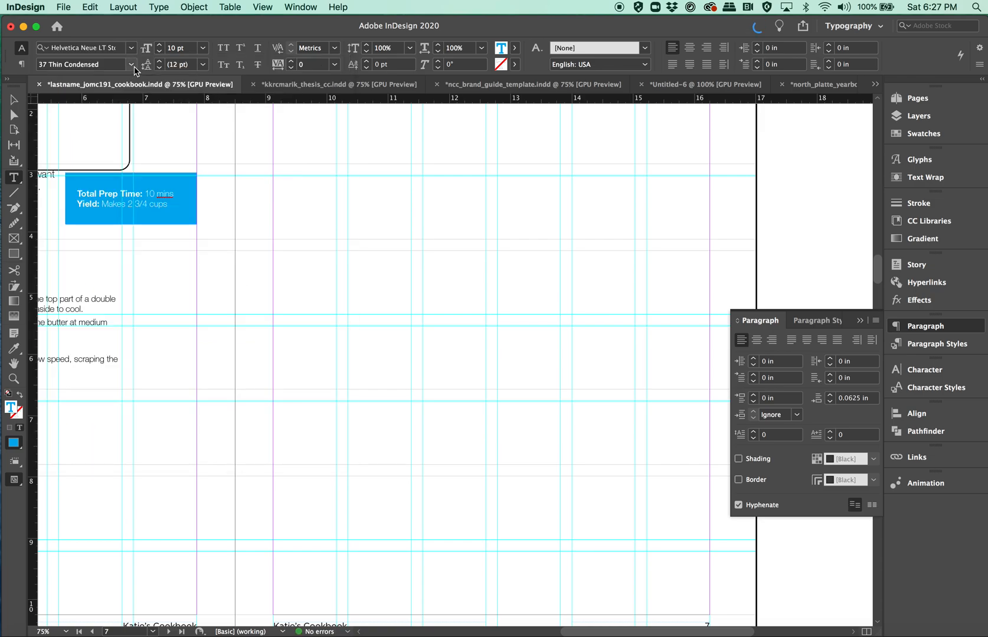
pyautogui.click(131, 64)
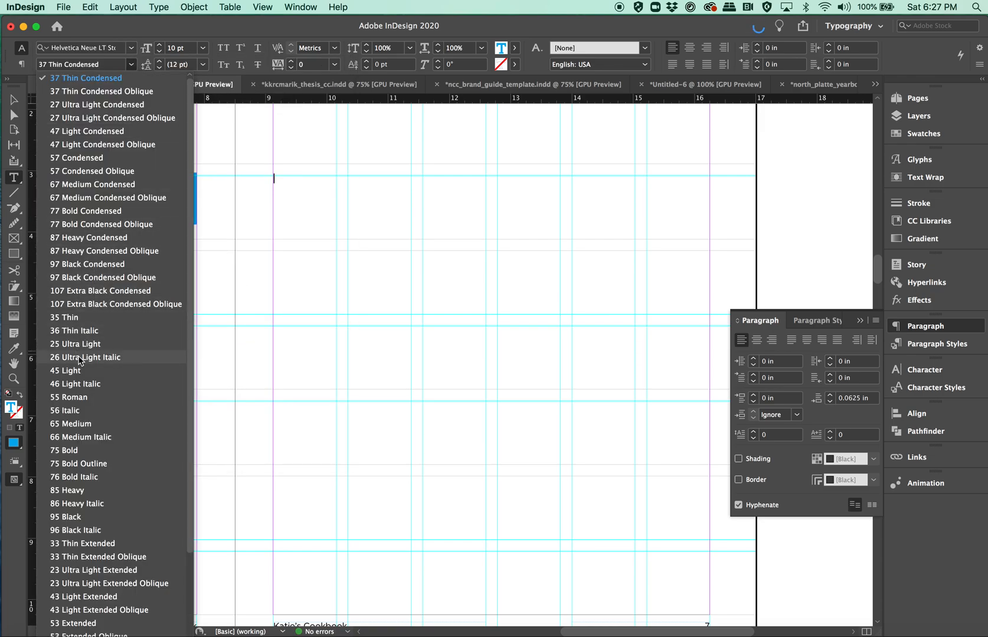
pyautogui.click(78, 398)
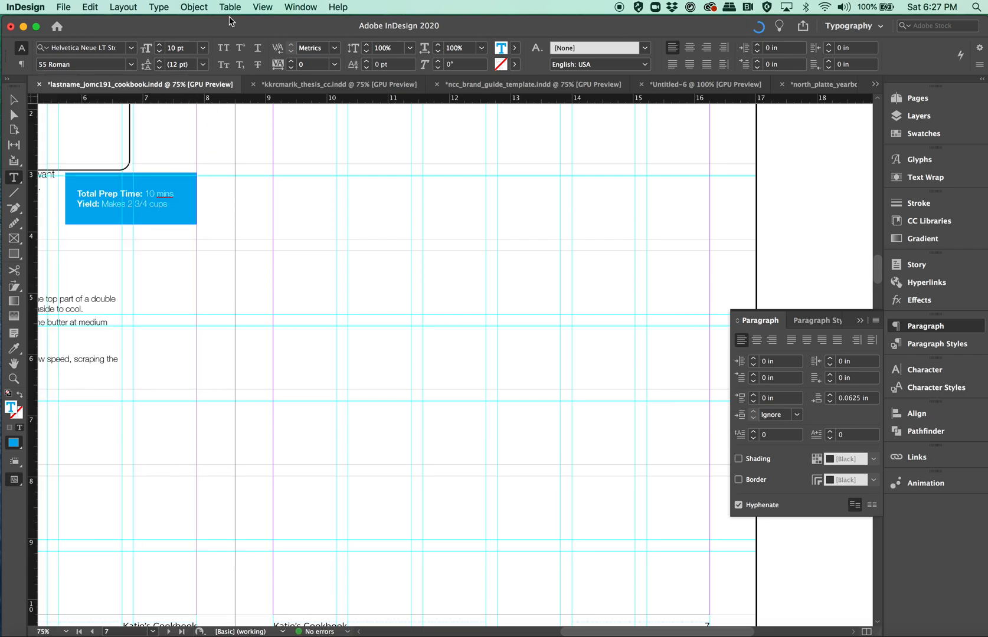
pyautogui.click(159, 7)
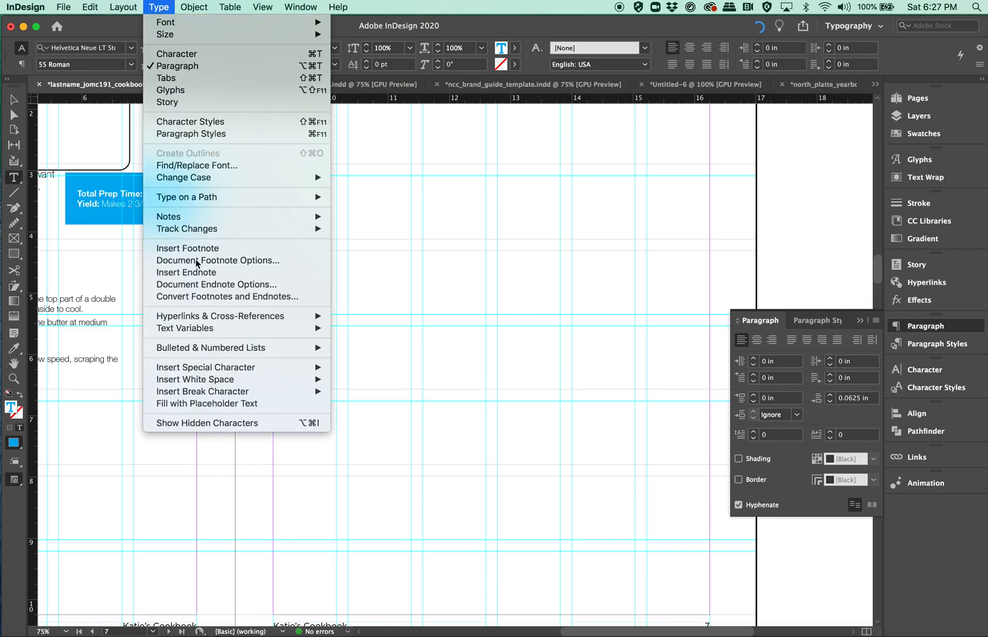
pyautogui.click(208, 404)
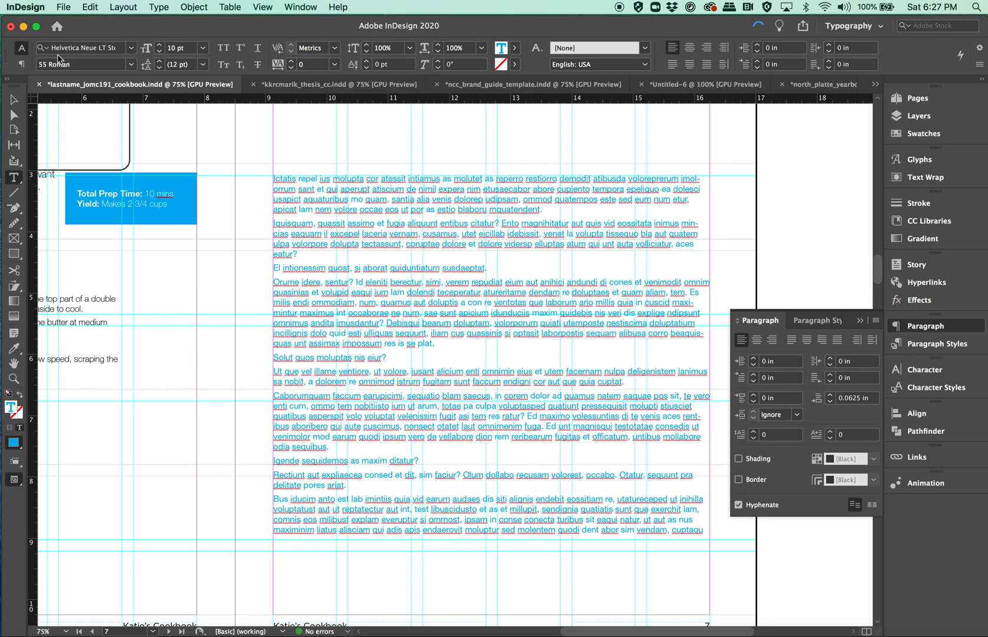
# - Open the placeholder frame's Text Frame Options, try three columns, and reduce the number to two
pyautogui.click(13, 100)
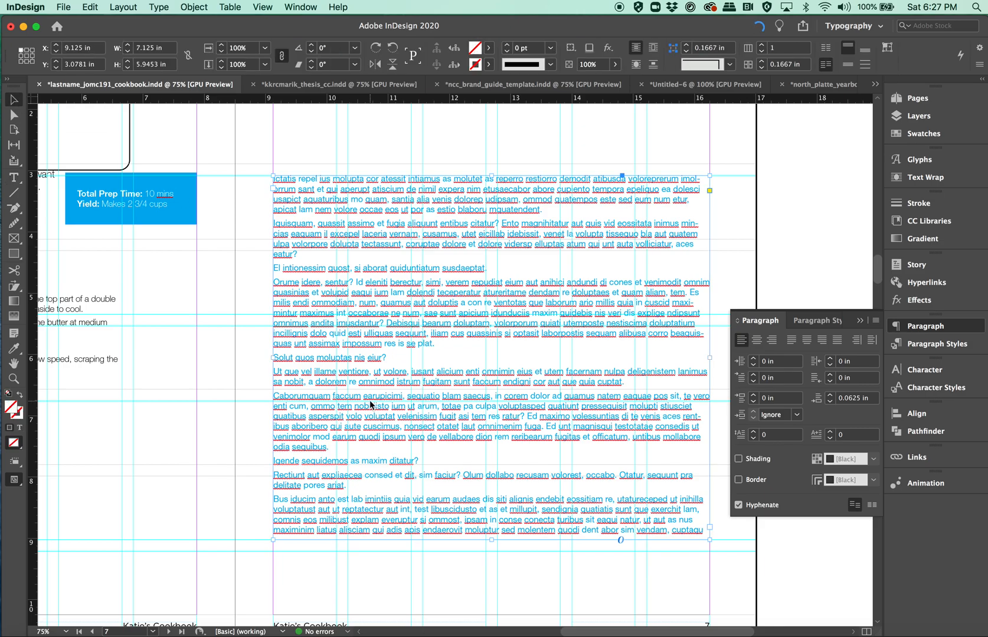
pyautogui.rightClick(369, 399)
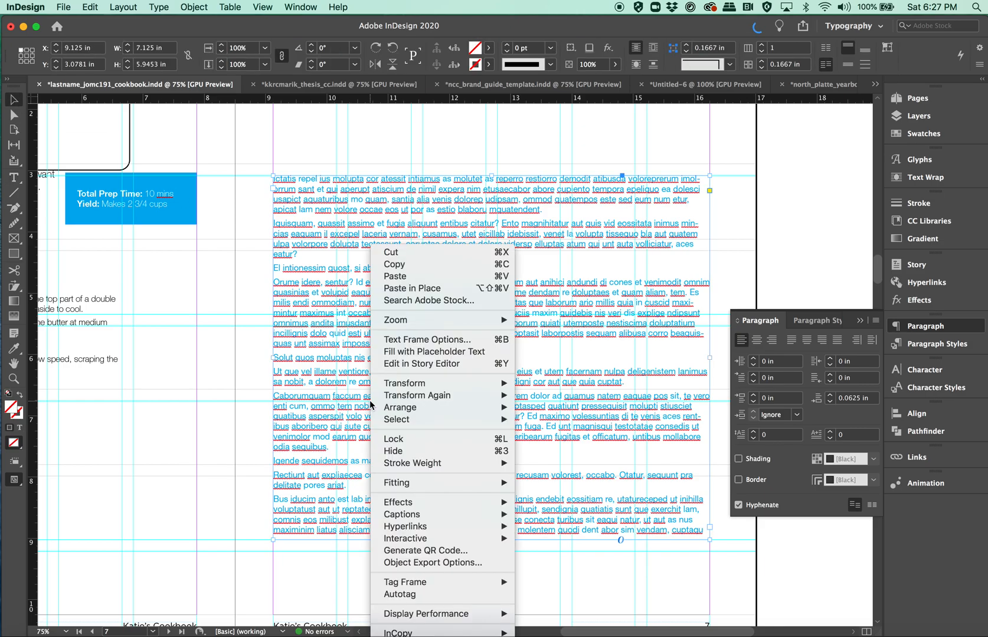
pyautogui.click(427, 339)
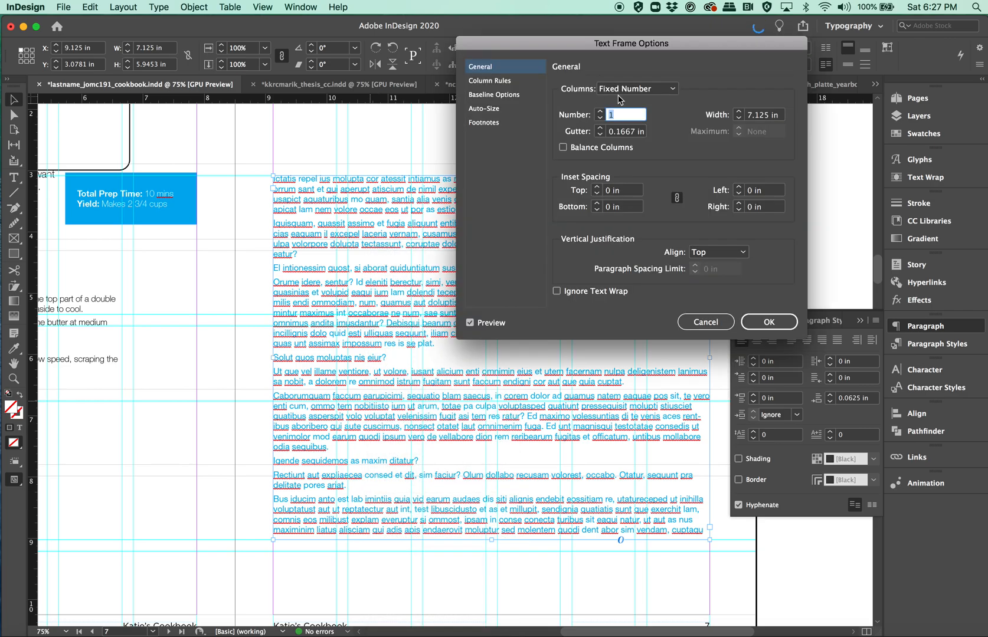
pyautogui.click(600, 111)
pyautogui.click(601, 112)
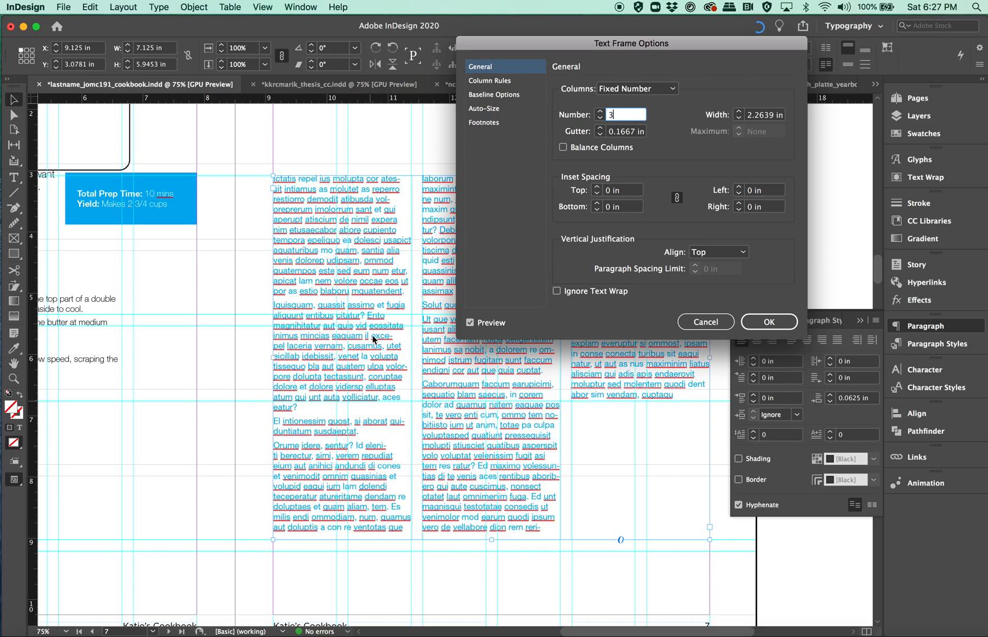
pyautogui.click(600, 118)
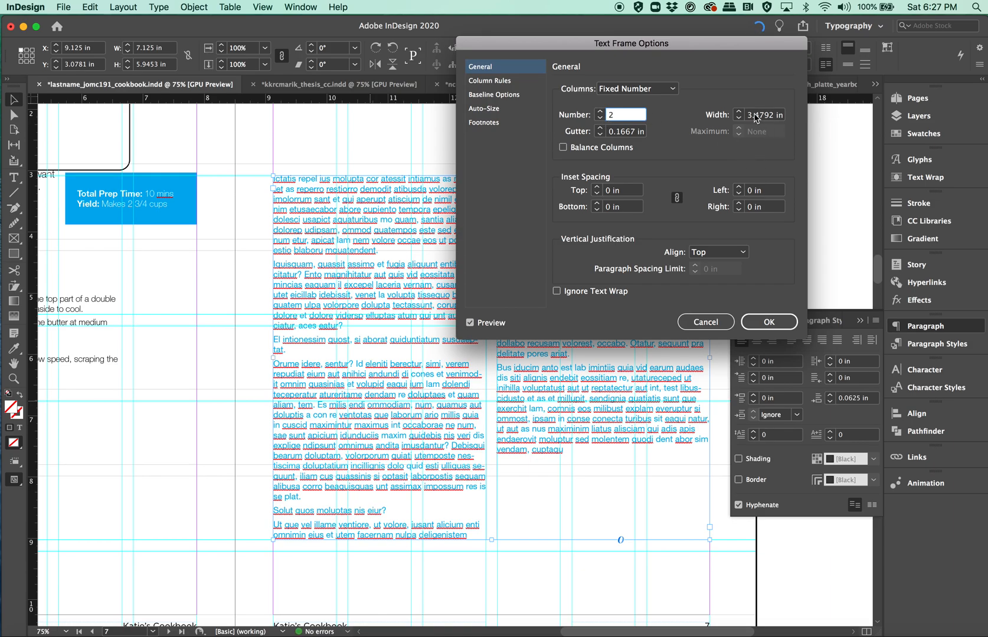
# - Try the Flexible Width column setting, return to Fixed Number, and set the frame to three columns
pyautogui.click(649, 90)
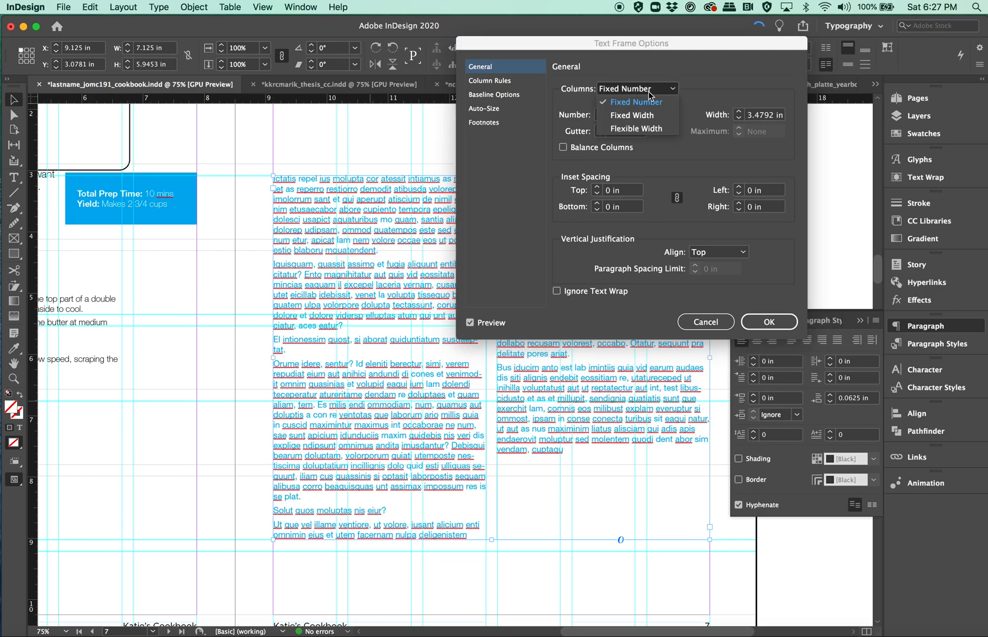
pyautogui.click(644, 131)
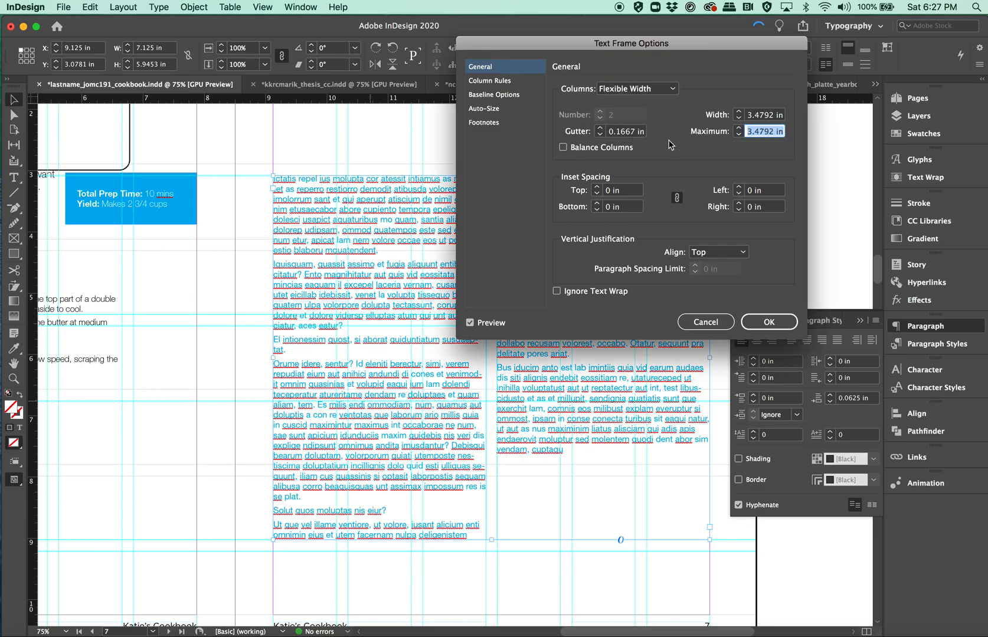
pyautogui.click(635, 89)
pyautogui.click(629, 99)
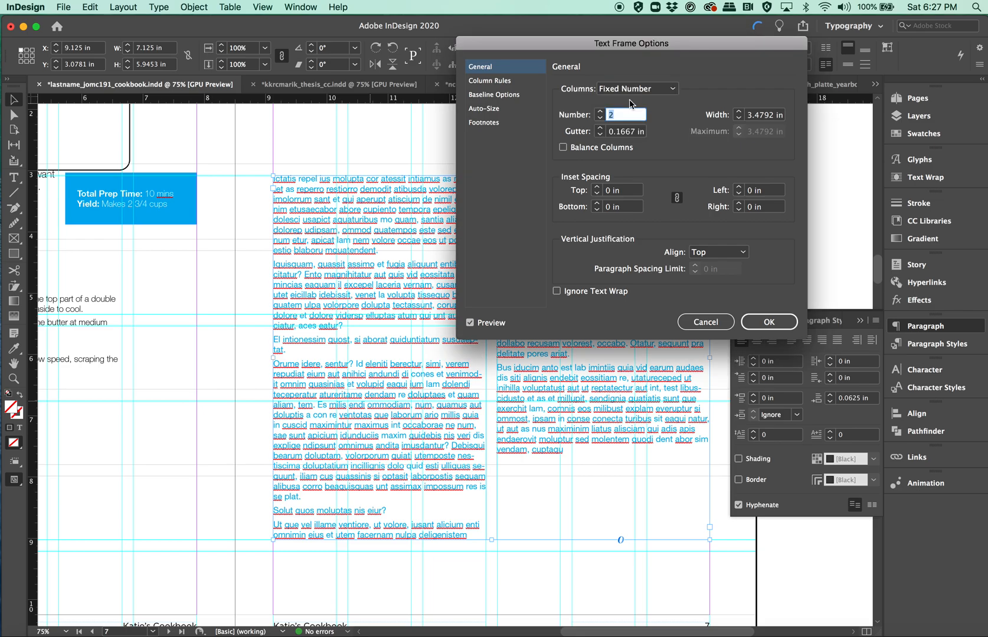
pyautogui.click(600, 112)
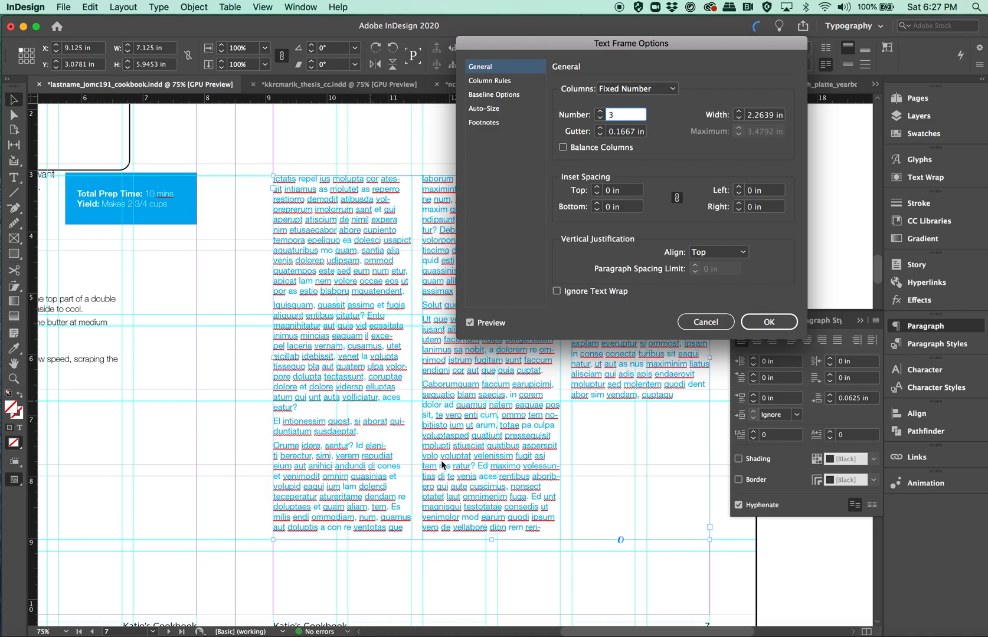
# - Insert column rules between the frame's columns with a 0.5 pt stroke weight
pyautogui.click(491, 82)
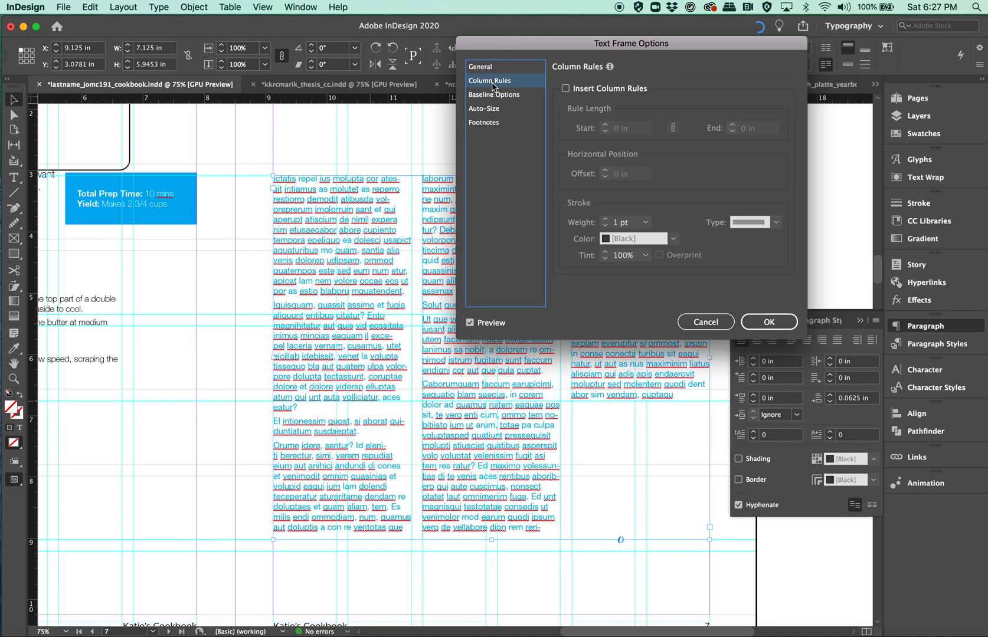
pyautogui.click(565, 88)
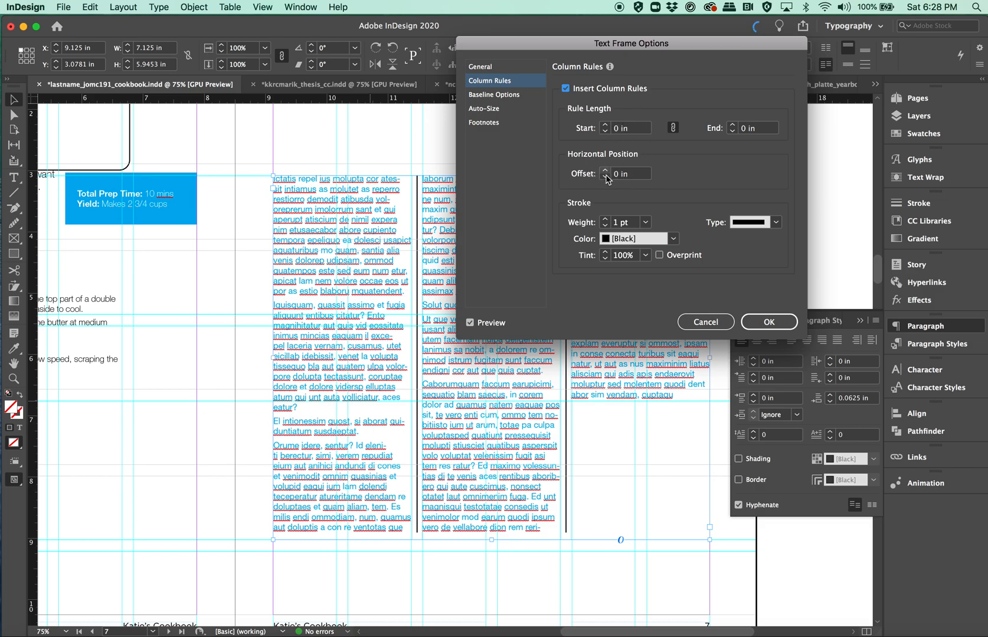
pyautogui.click(645, 222)
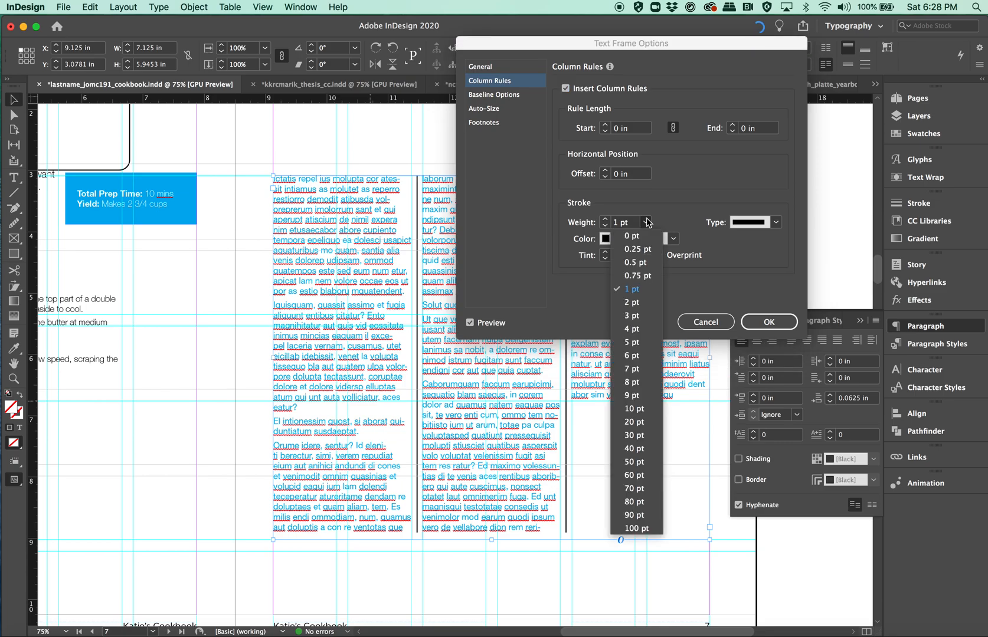
pyautogui.click(636, 264)
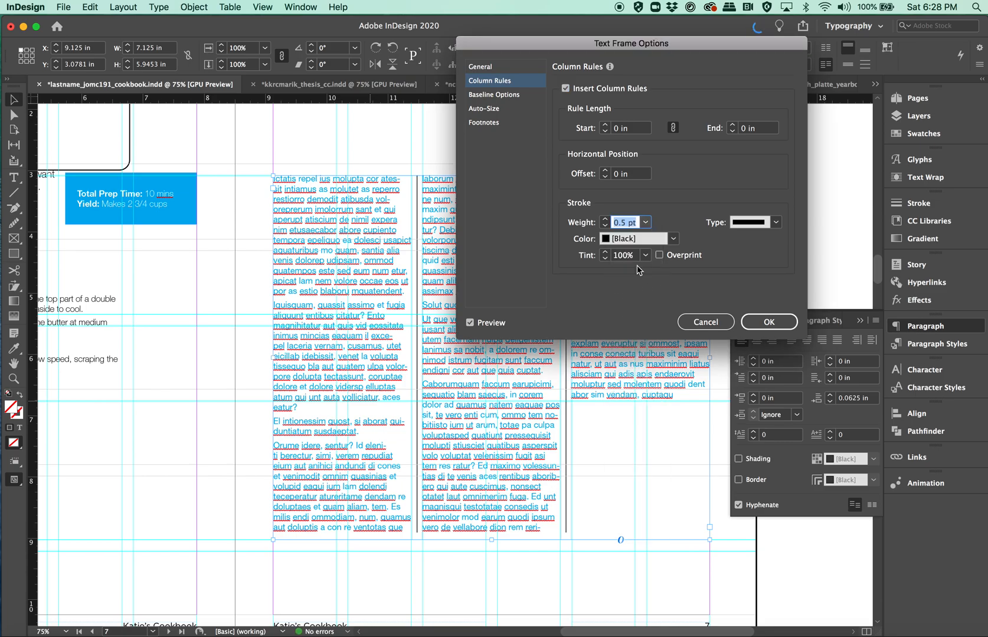
# - Review the column rules' color and stroke type choices, keep solid black, and apply the text frame options
pyautogui.click(674, 238)
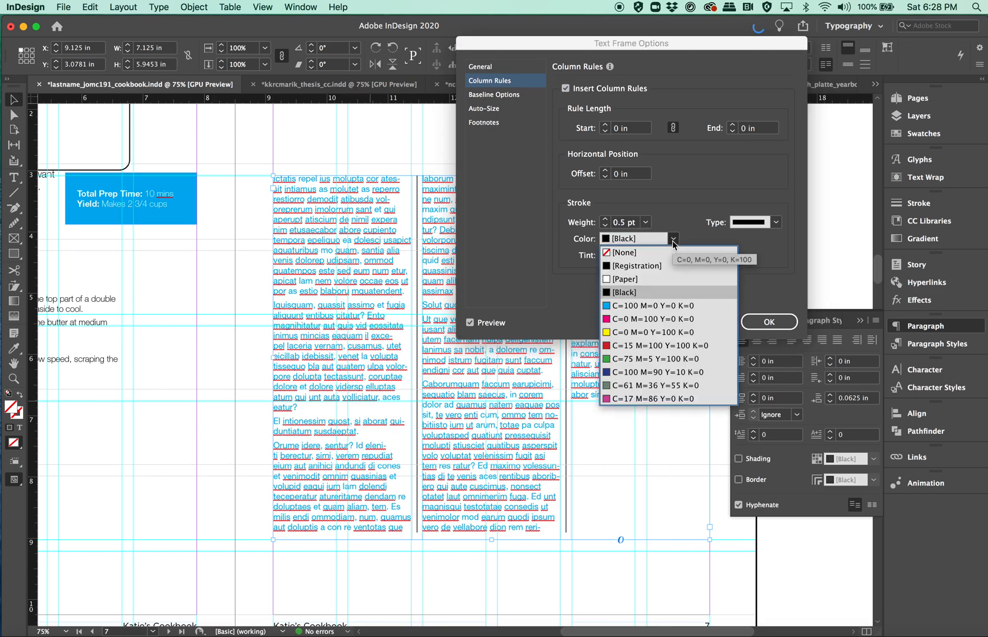
pyautogui.click(697, 212)
pyautogui.click(750, 224)
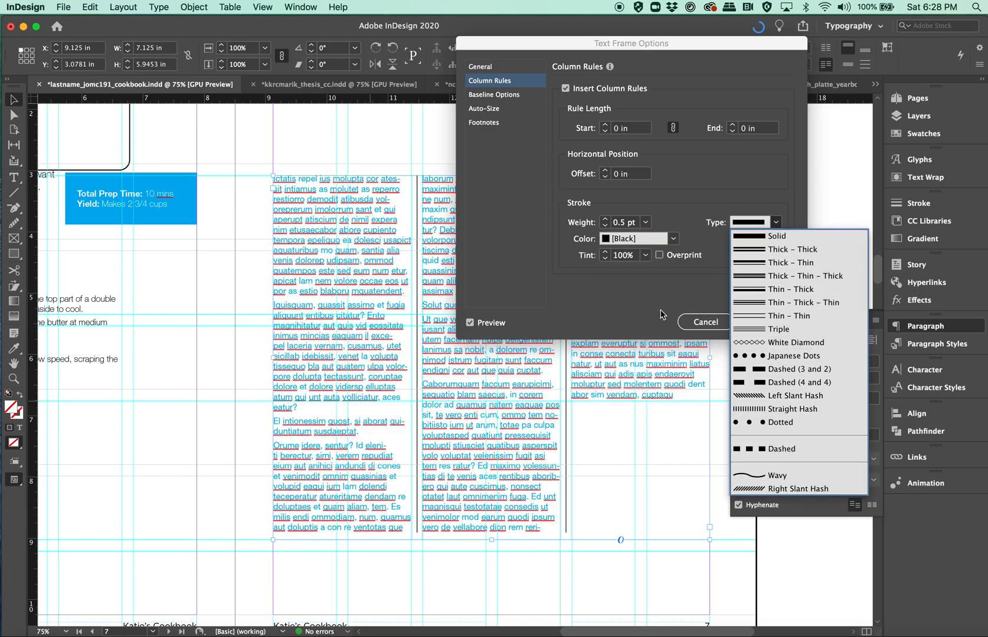
pyautogui.click(627, 282)
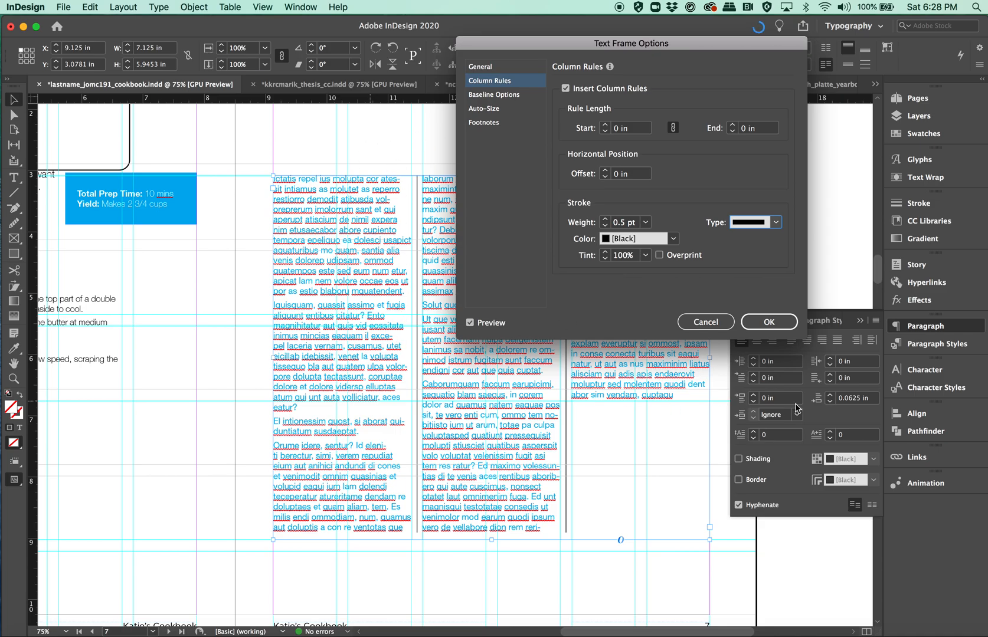
pyautogui.click(782, 323)
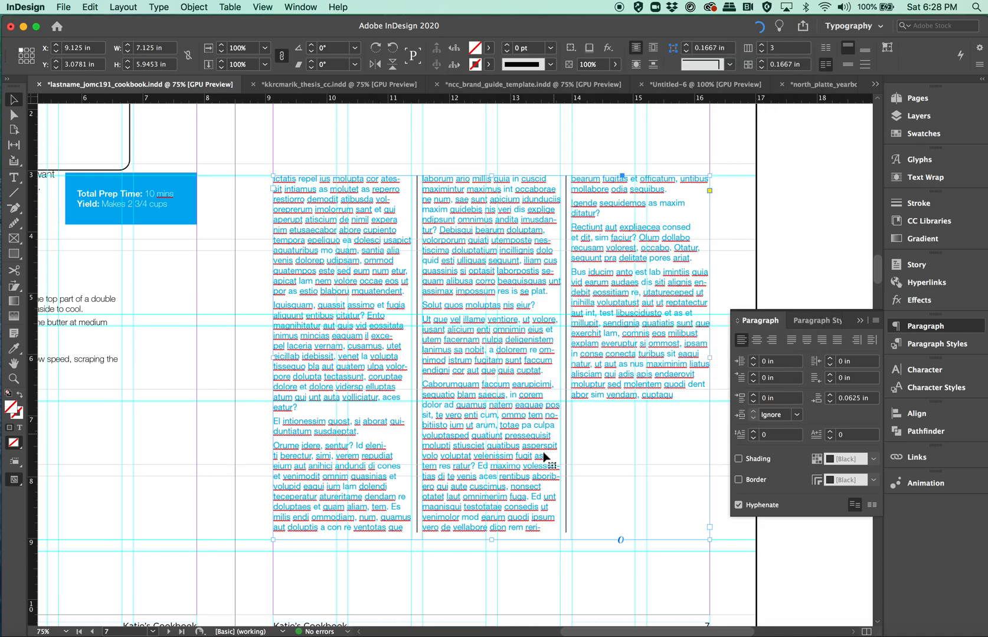
# - Select all the placeholder text on page 7 and open the settings for a new paragraph style
pyautogui.doubleClick(596, 488)
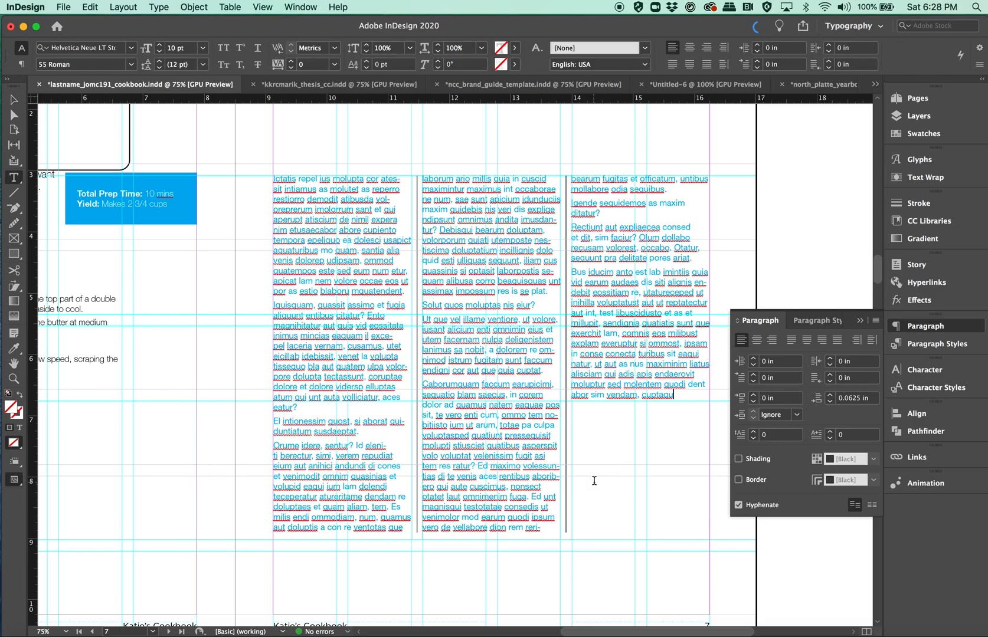
pyautogui.press('super+a')
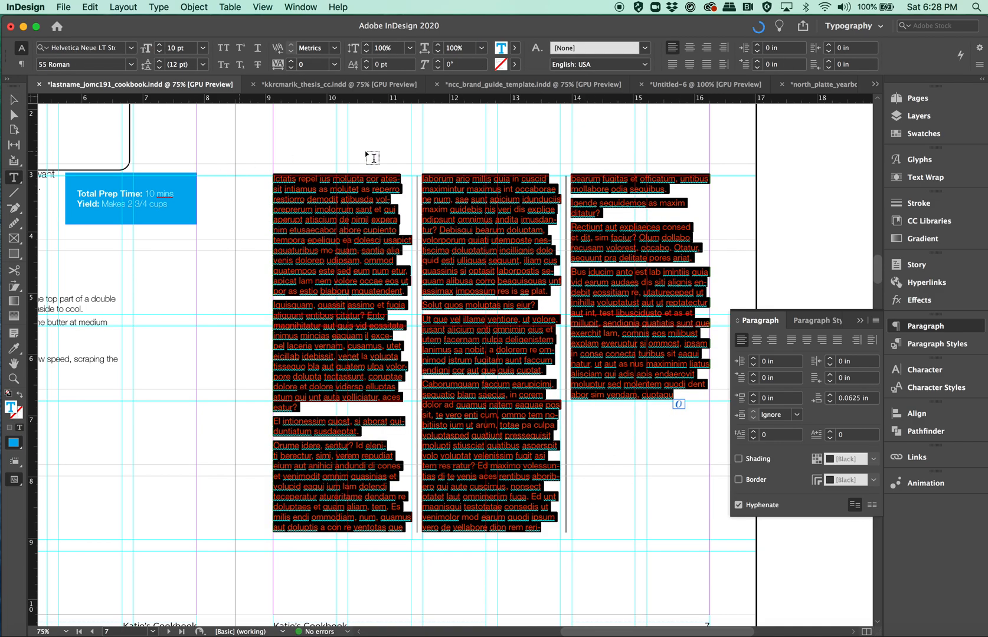
pyautogui.click(938, 347)
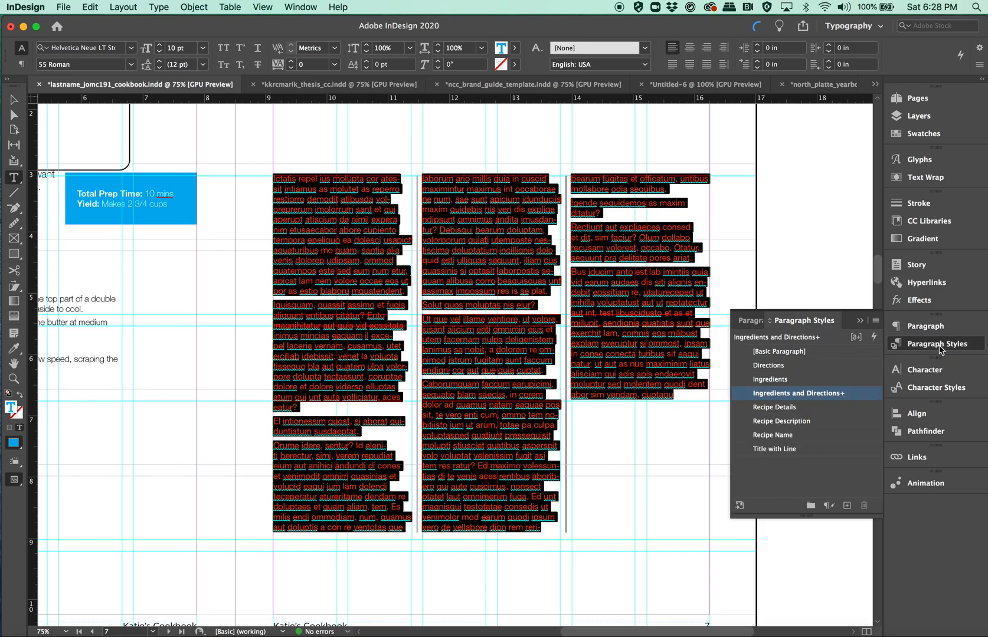
pyautogui.click(876, 320)
pyautogui.click(844, 326)
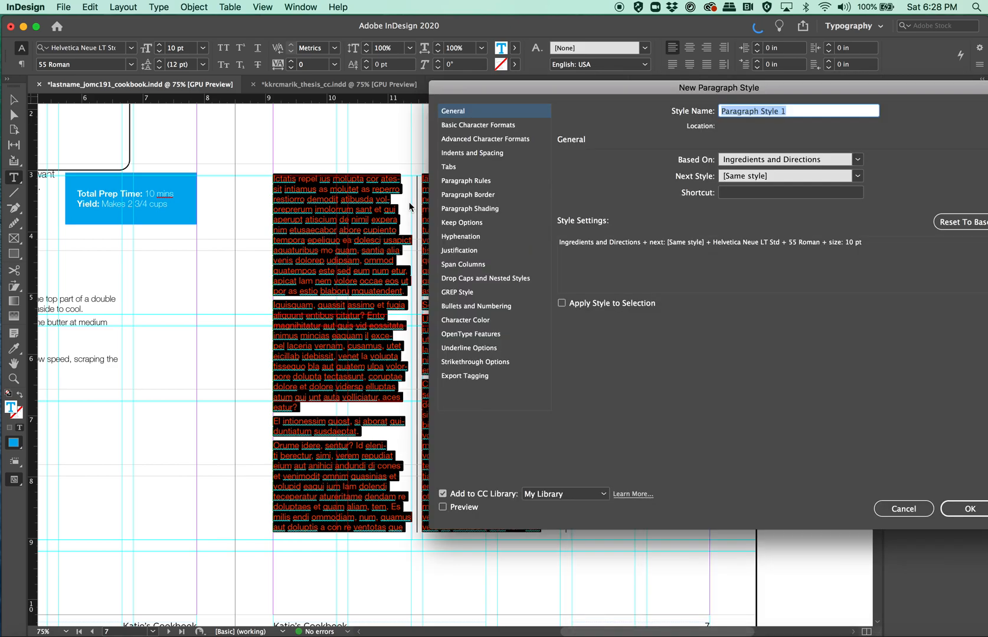
# - Examine the new style's advanced character formats, indents and spacing, span columns, and paragraph border options
pyautogui.click(468, 142)
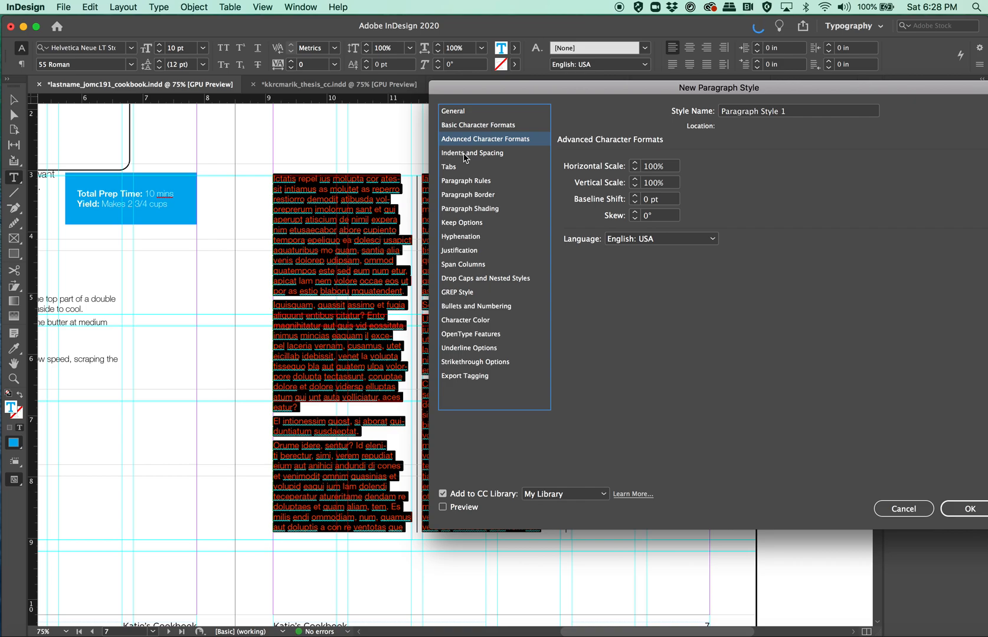
pyautogui.click(465, 156)
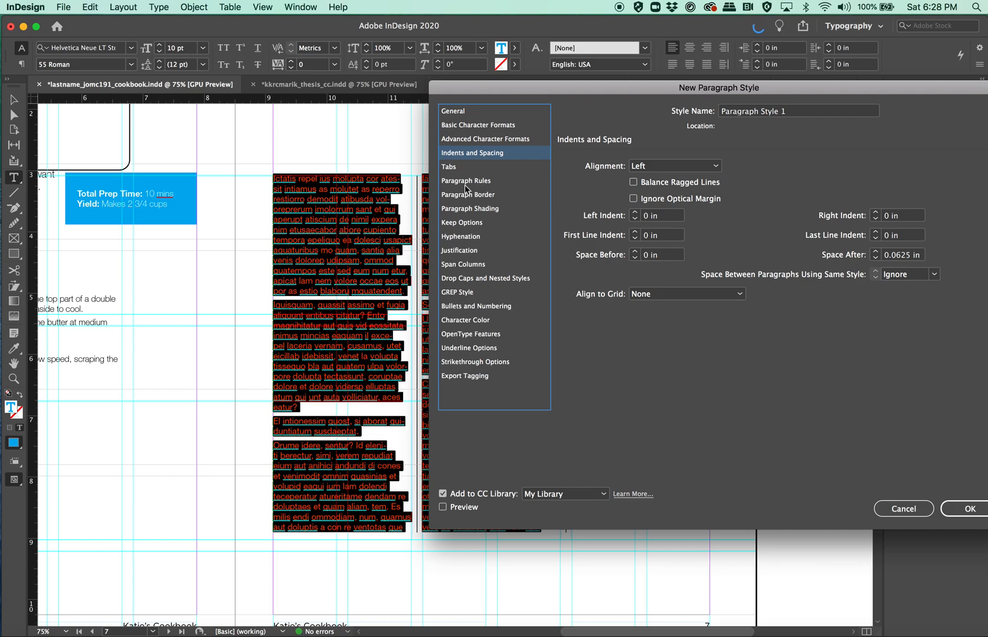
pyautogui.click(464, 268)
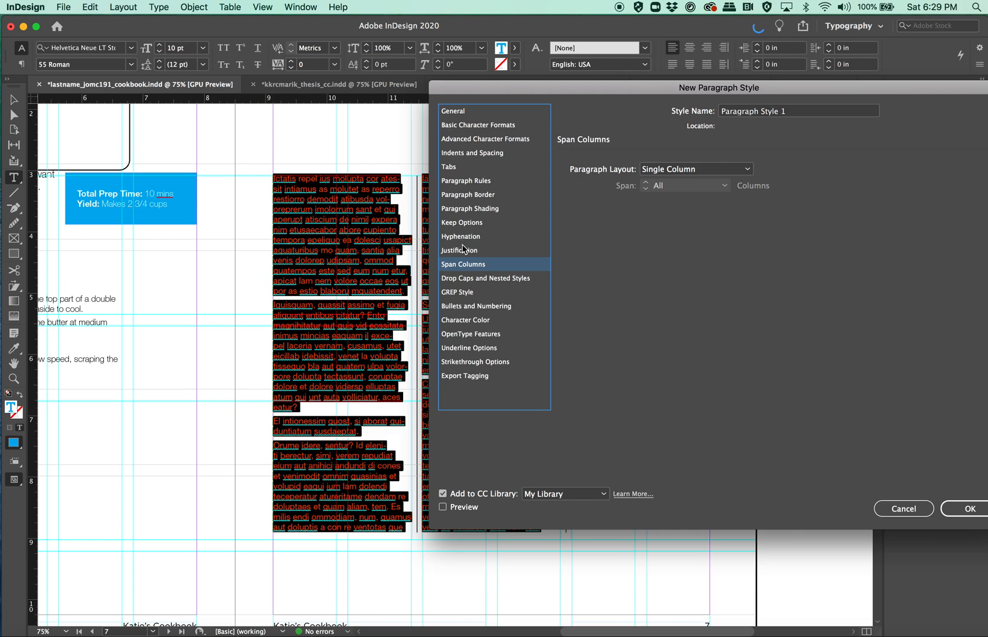
pyautogui.click(470, 186)
pyautogui.click(468, 196)
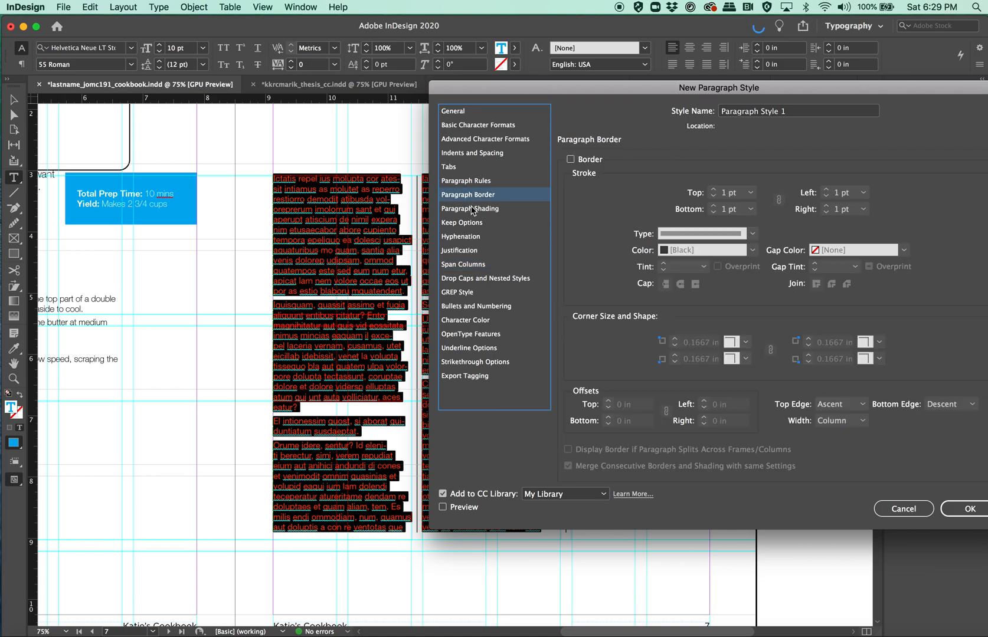
# - Examine the style's paragraph shading, keep options, hyphenation, justification, span columns, and drop caps and nested styles settings
pyautogui.click(474, 211)
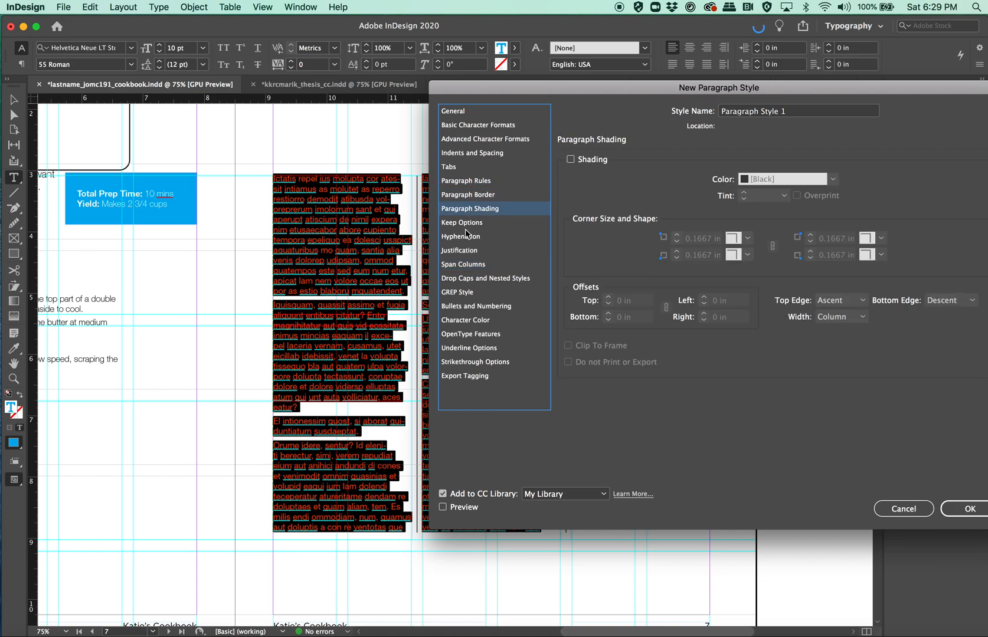
pyautogui.click(465, 224)
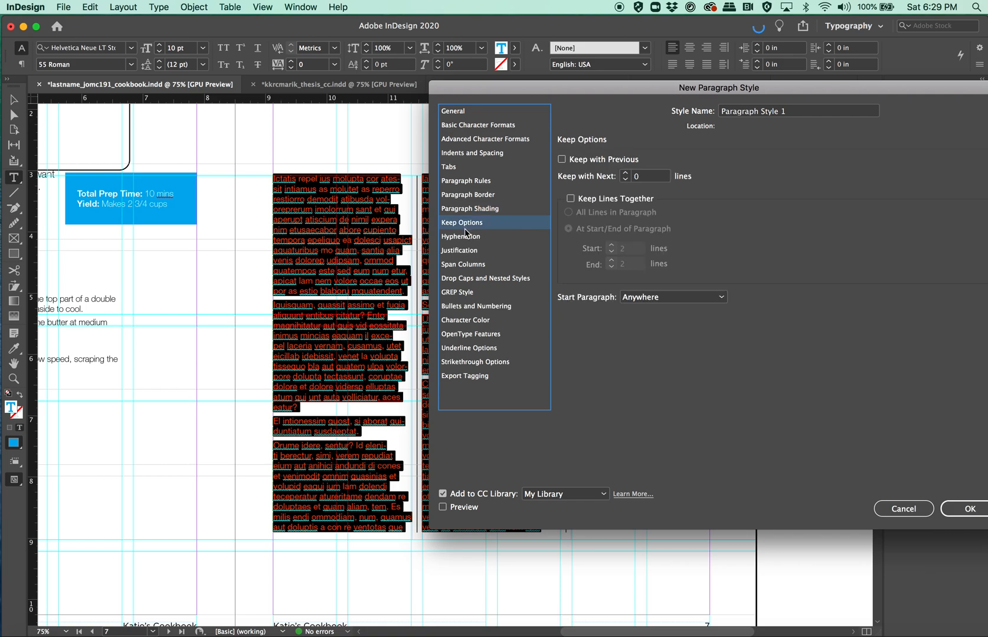
pyautogui.click(466, 237)
pyautogui.click(466, 251)
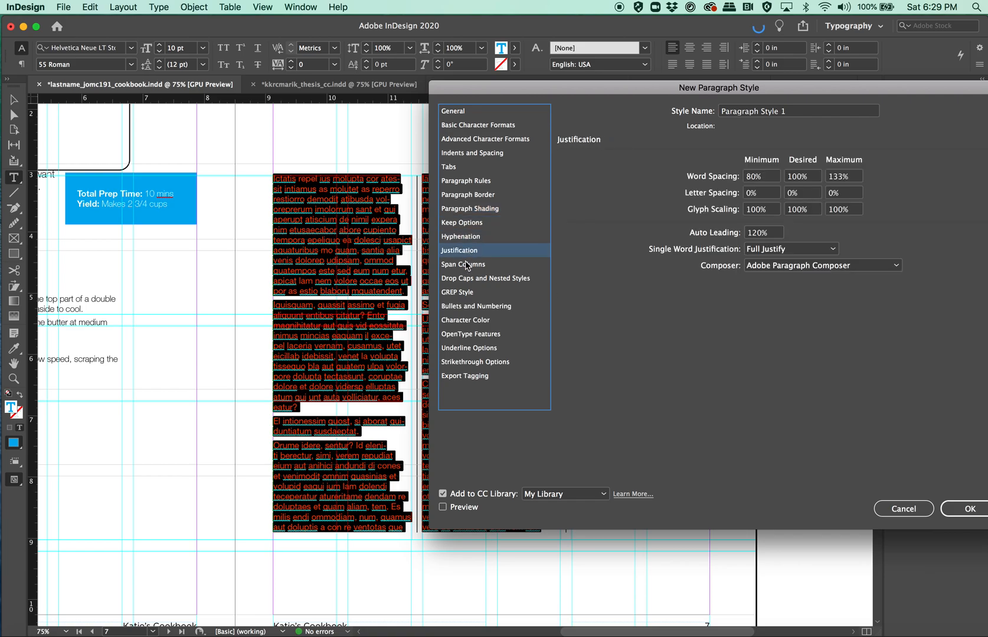
pyautogui.click(467, 264)
pyautogui.click(474, 278)
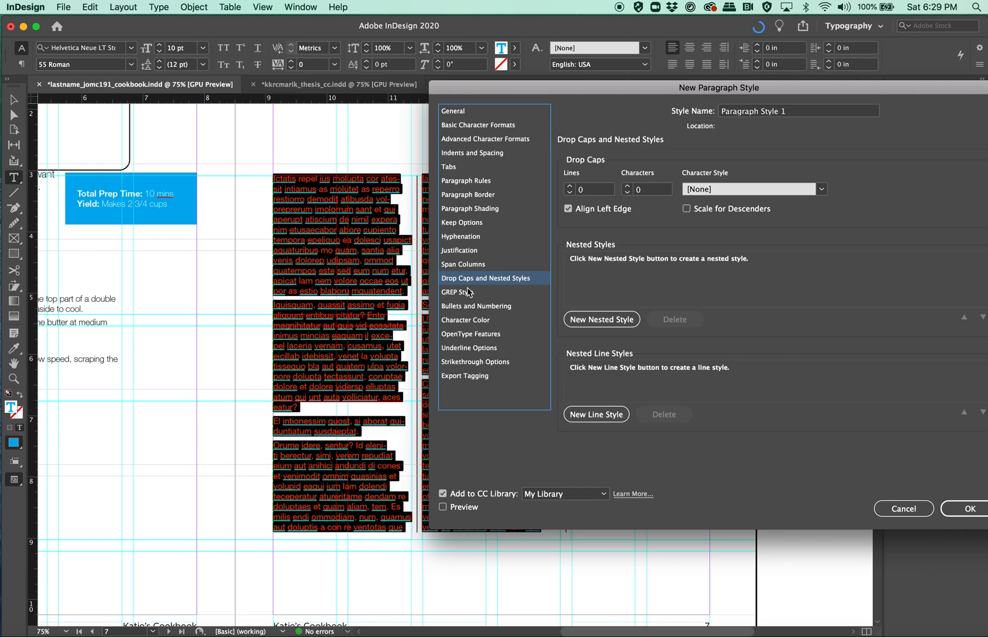
# - Examine the style's GREP, bullets and numbering, character color, OpenType, underline, strikethrough, and export tagging settings
pyautogui.click(469, 294)
pyautogui.click(466, 307)
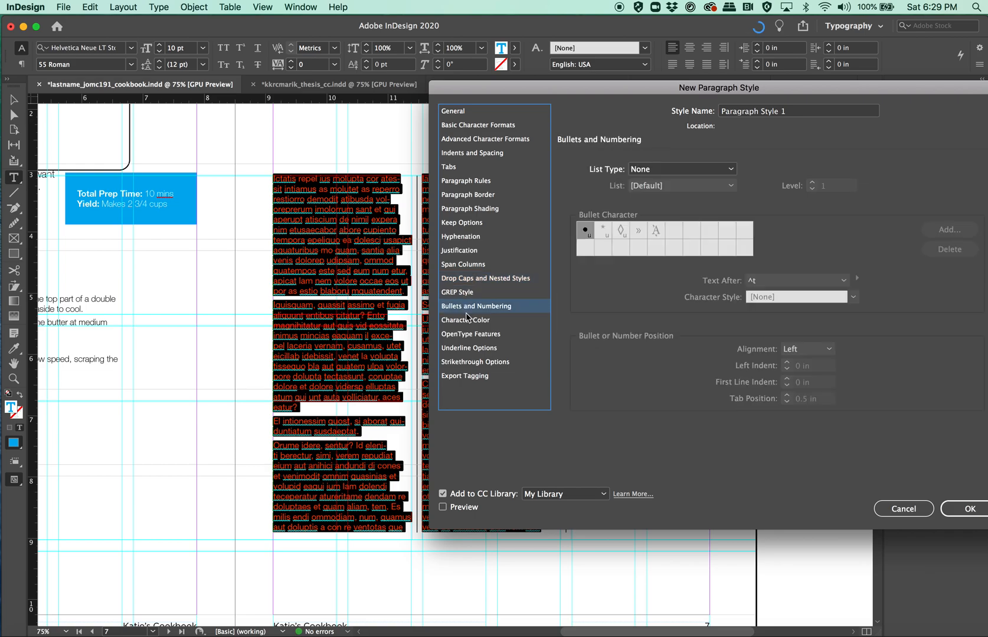
pyautogui.click(466, 319)
pyautogui.click(470, 335)
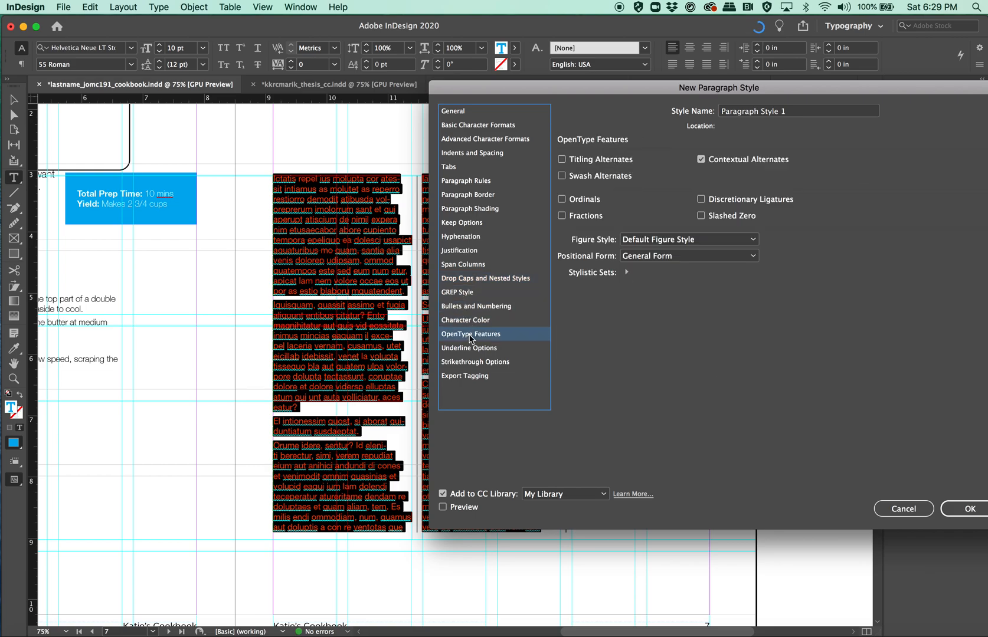
pyautogui.click(471, 350)
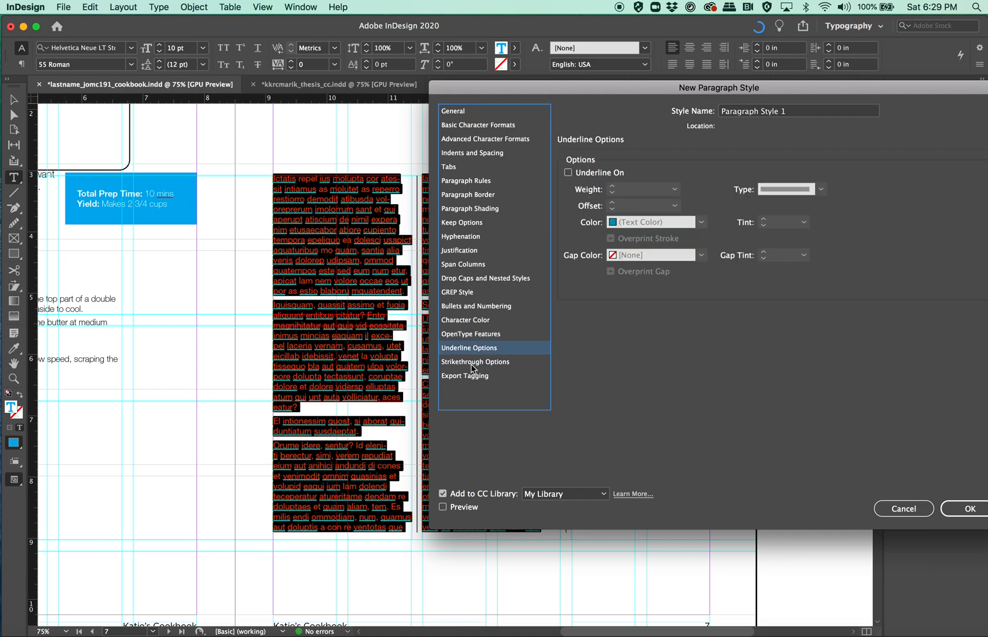
pyautogui.click(472, 363)
pyautogui.click(473, 377)
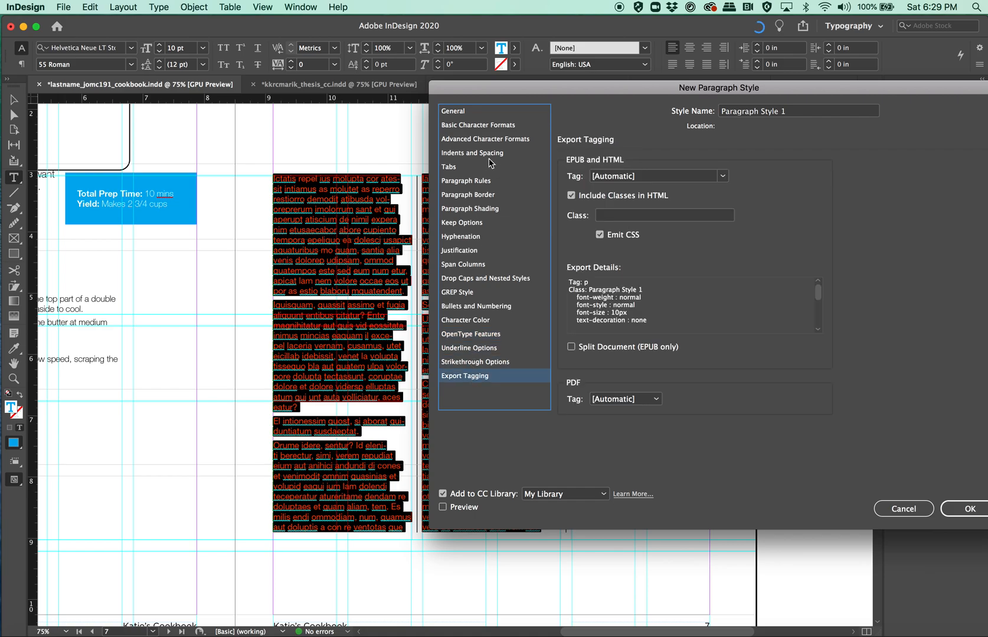
# - Review the style's basic and advanced character formats, indents and spacing, and tabs, and cancel the new paragraph style
pyautogui.click(478, 126)
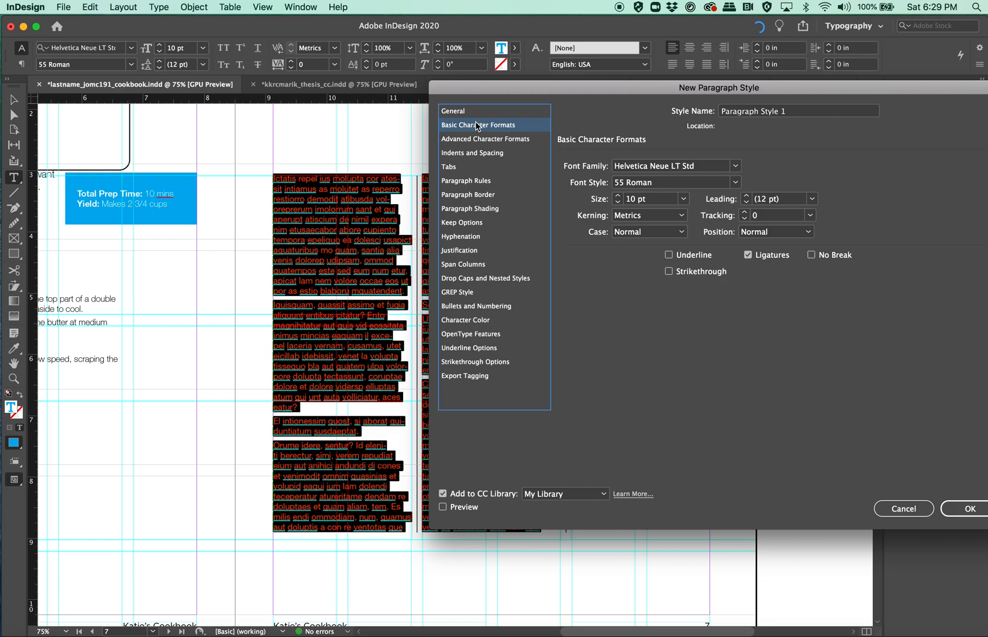
pyautogui.click(475, 140)
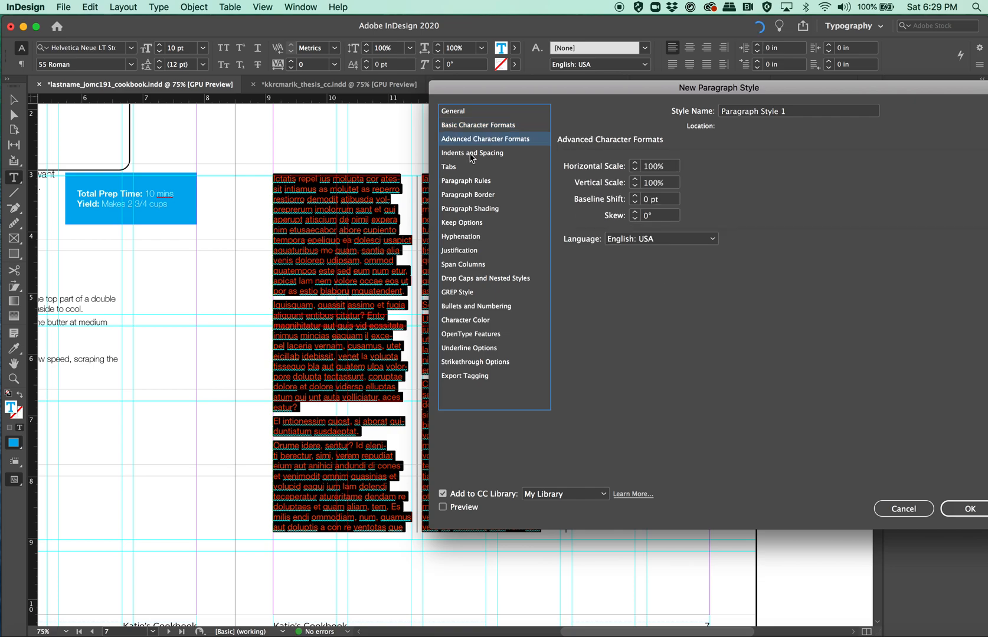
pyautogui.click(472, 154)
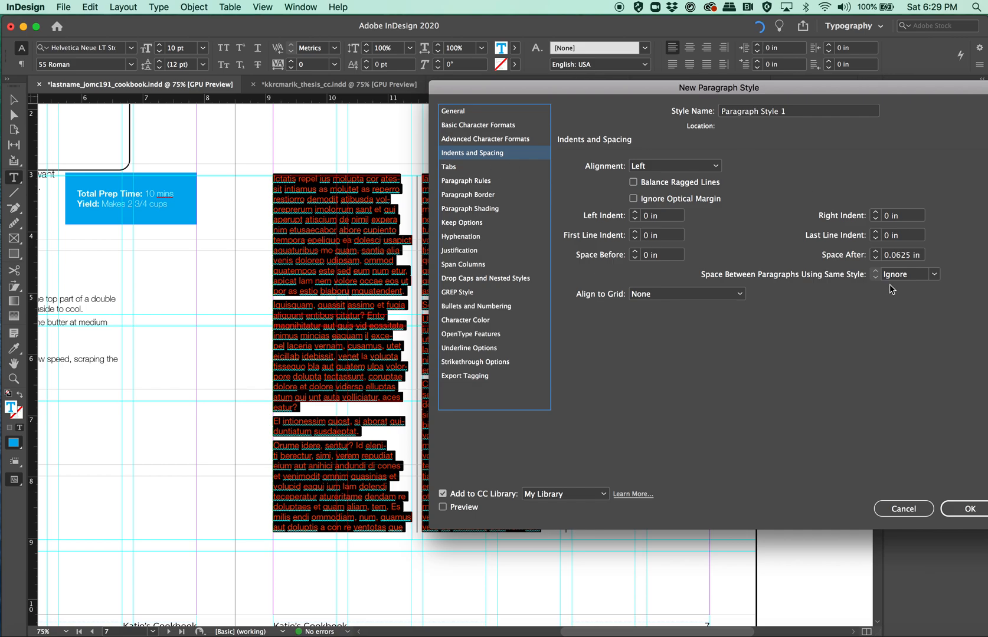
pyautogui.click(455, 167)
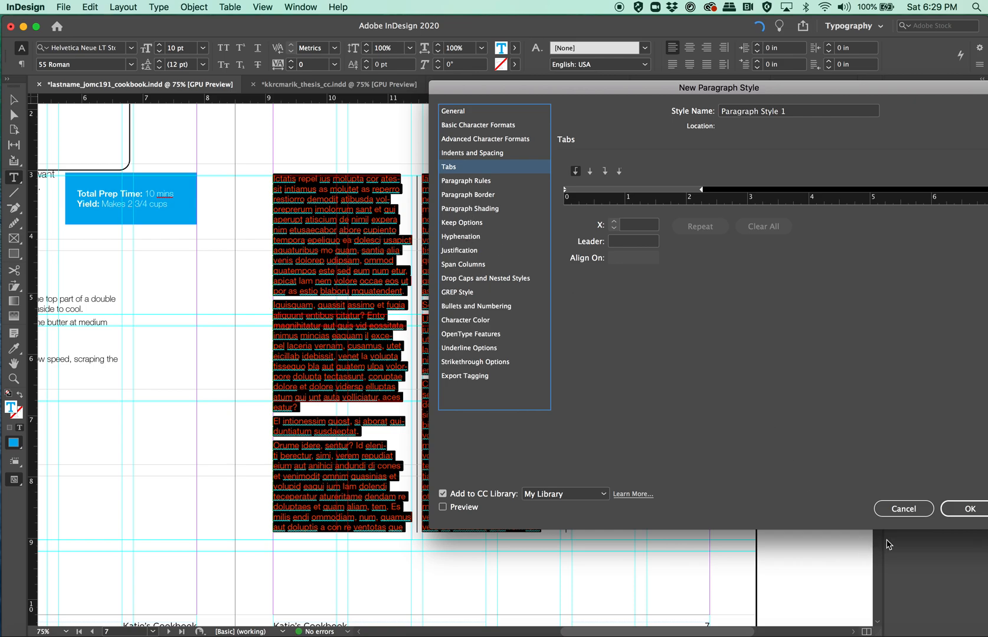
pyautogui.click(921, 517)
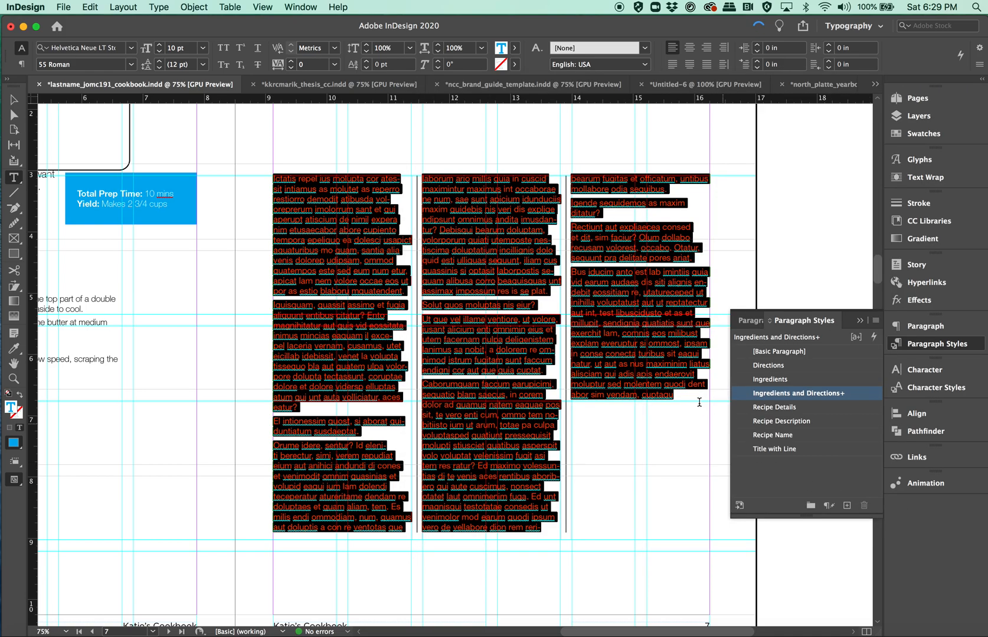
# - Deselect the placeholder text and hide the layout guides across the cookbook spread
pyautogui.click(485, 437)
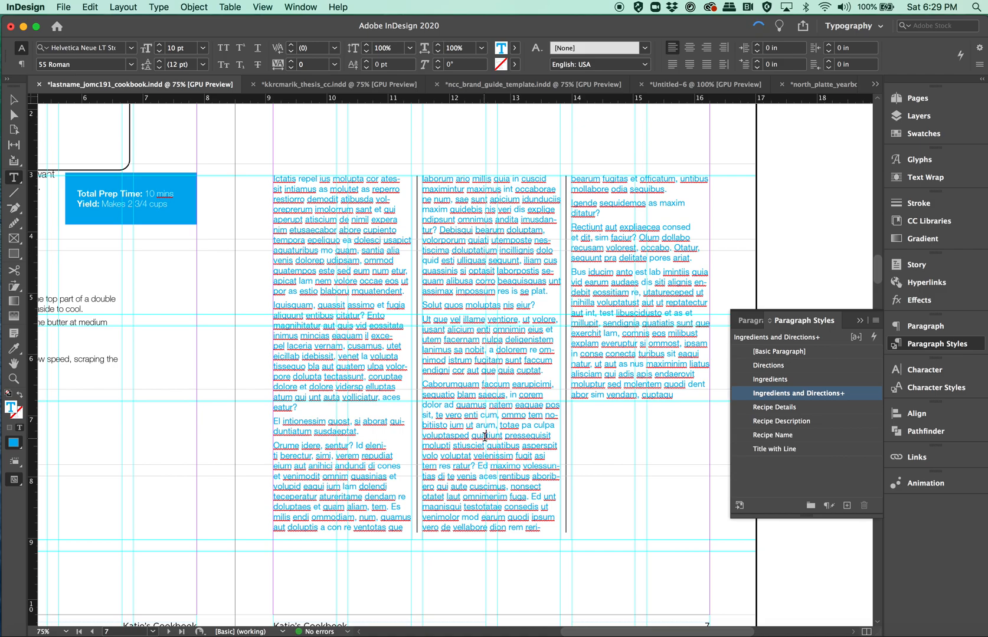
pyautogui.press('super+semicolon')
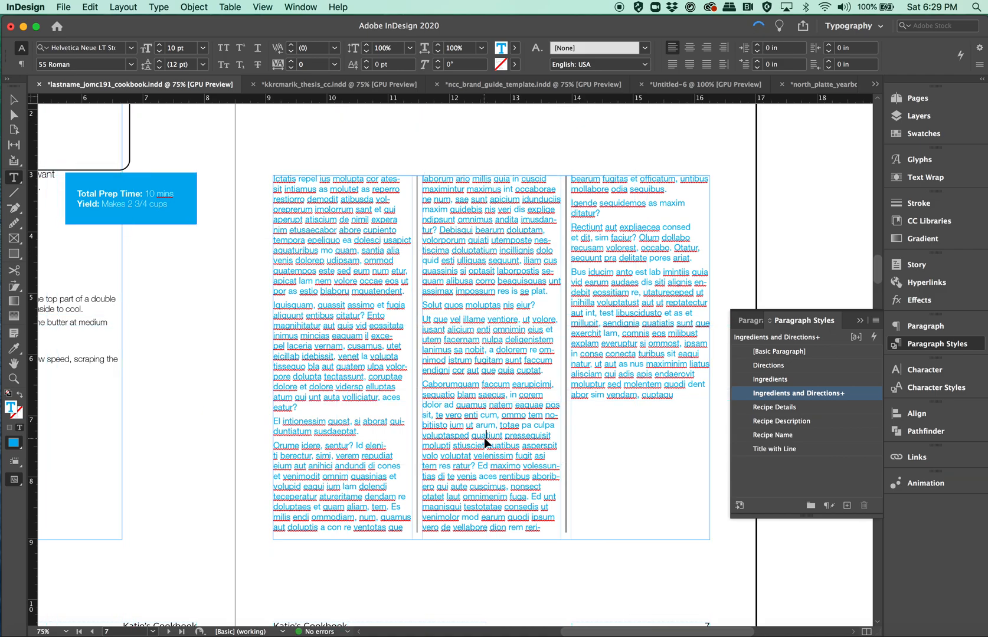
pyautogui.hscroll(-3, 483, 309)
pyautogui.hscroll(-10, 483, 309)
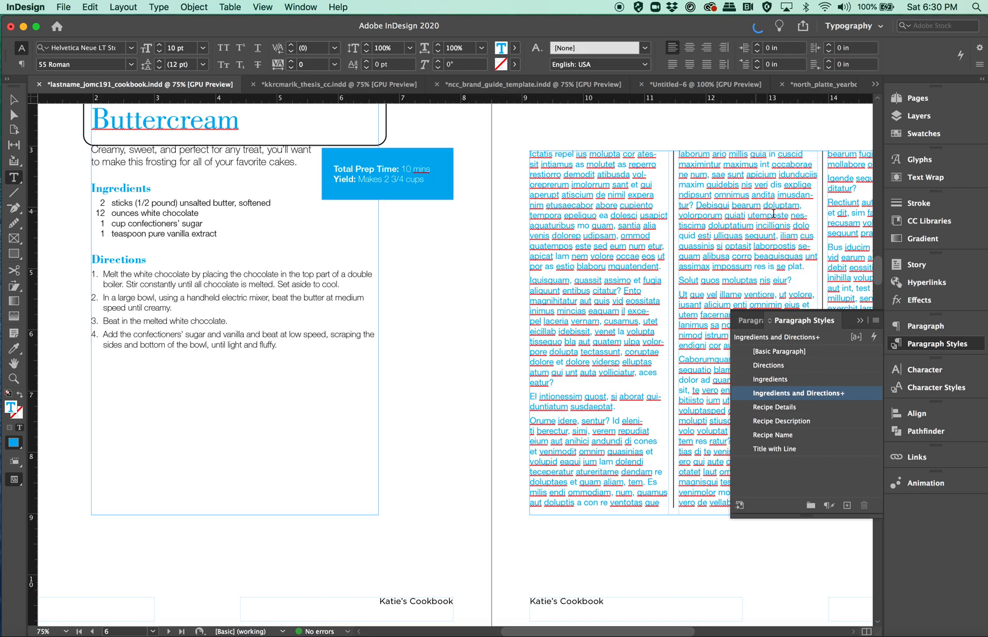
pyautogui.hscroll(5, 780, 215)
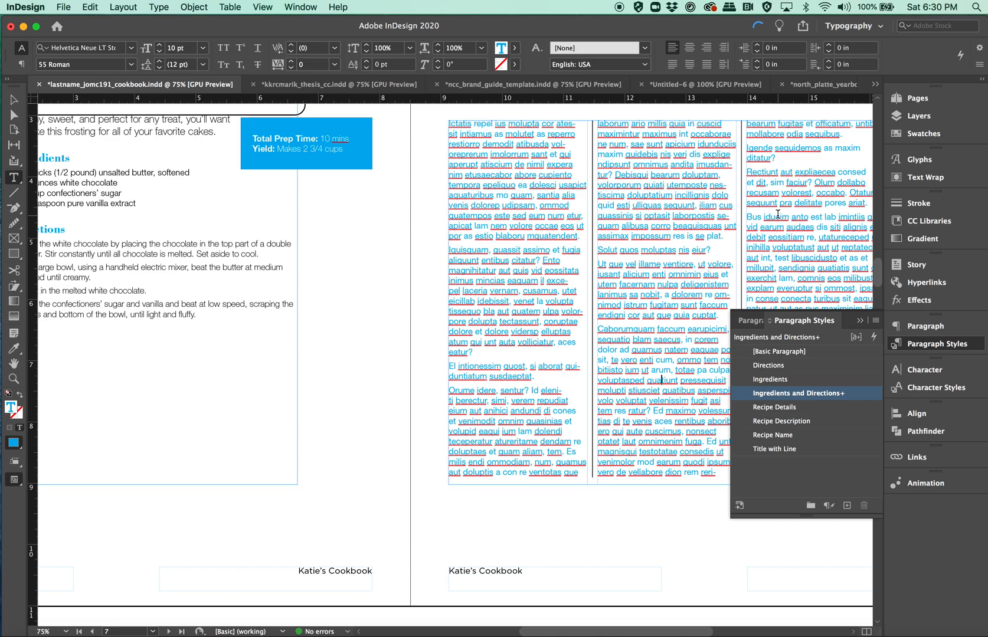
pyautogui.hscroll(-5, 779, 215)
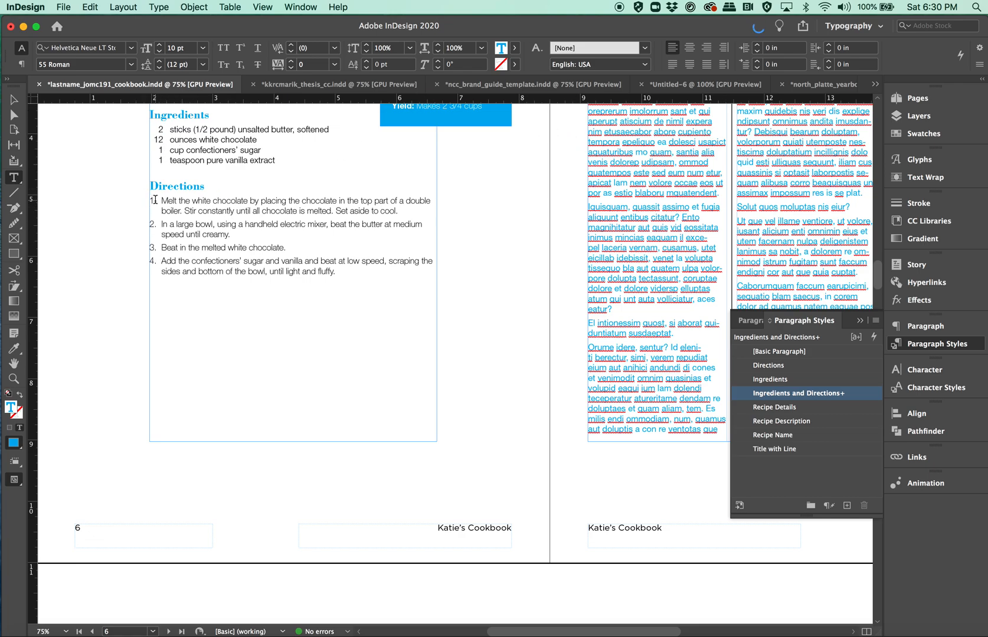
# - Check the paragraph style of the numbered directions on page 6 and compare it with the earlier recipe page
pyautogui.moveTo(339, 272); pyautogui.dragTo(98, 202)
pyautogui.click(98, 201)
pyautogui.scroll(10, 259, 236)
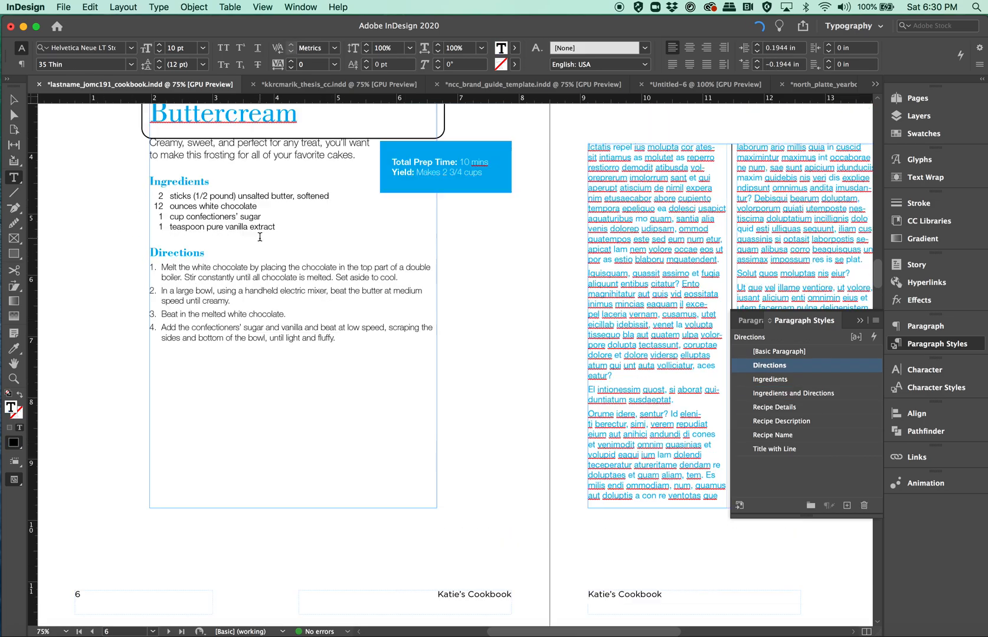
pyautogui.scroll(15, 260, 237)
pyautogui.hscroll(3, 260, 237)
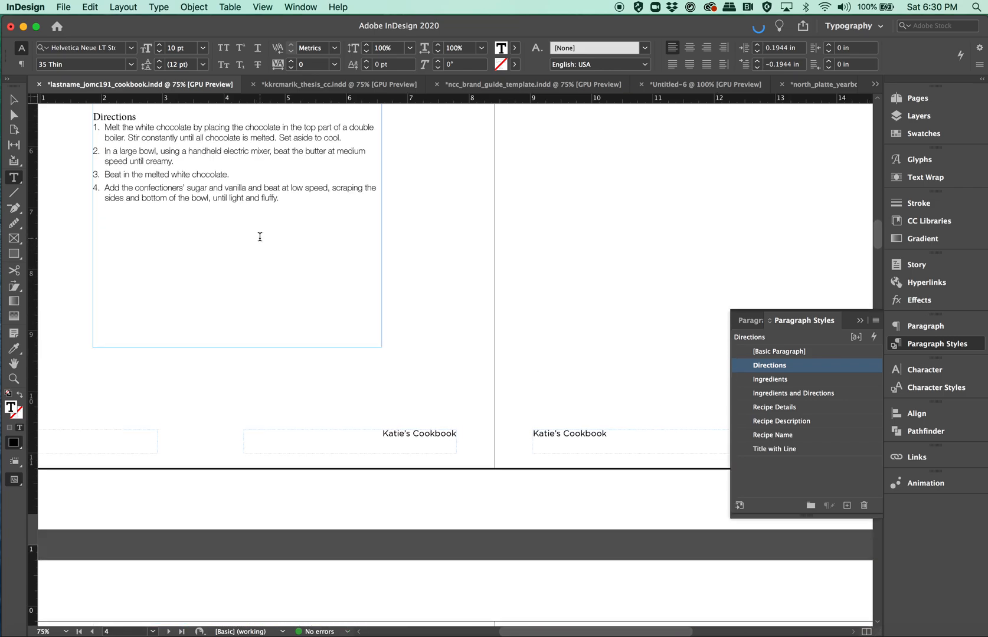
pyautogui.scroll(-20, 260, 237)
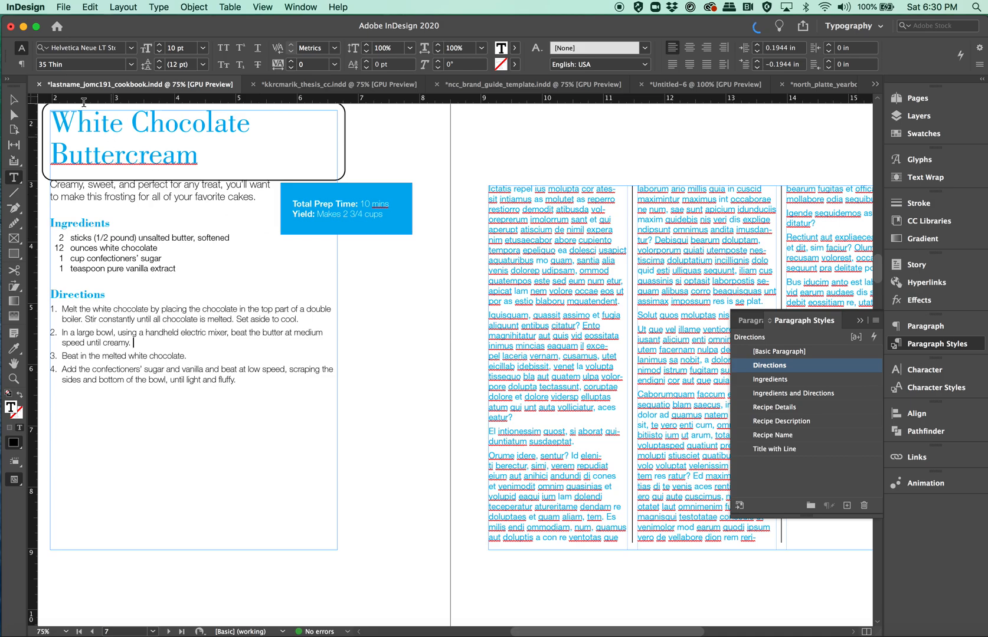
# - Switch to the Selection tool and deselect the recipe text frame on page 6
pyautogui.click(13, 100)
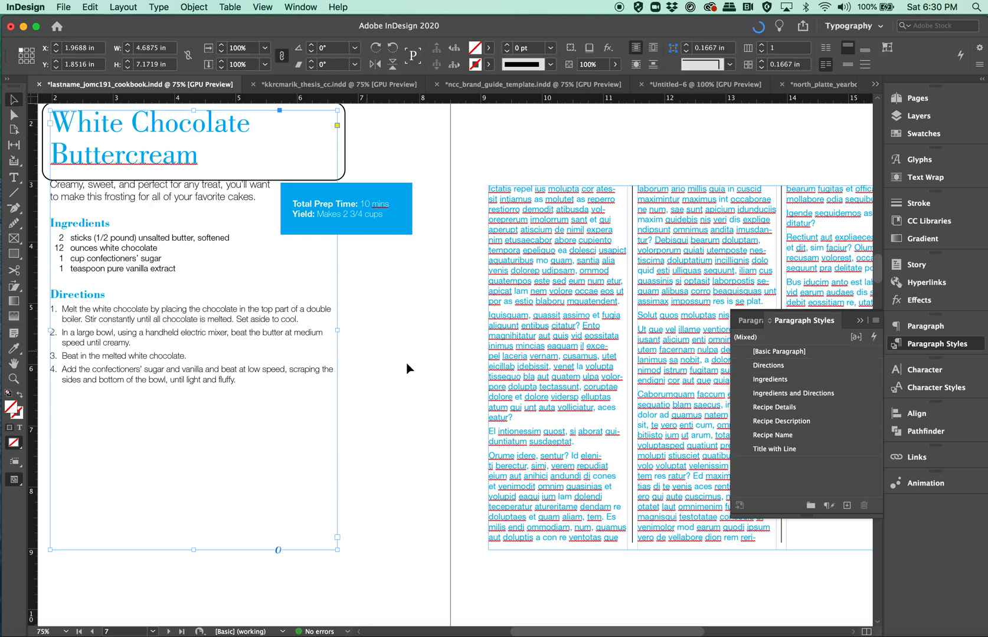
pyautogui.click(427, 374)
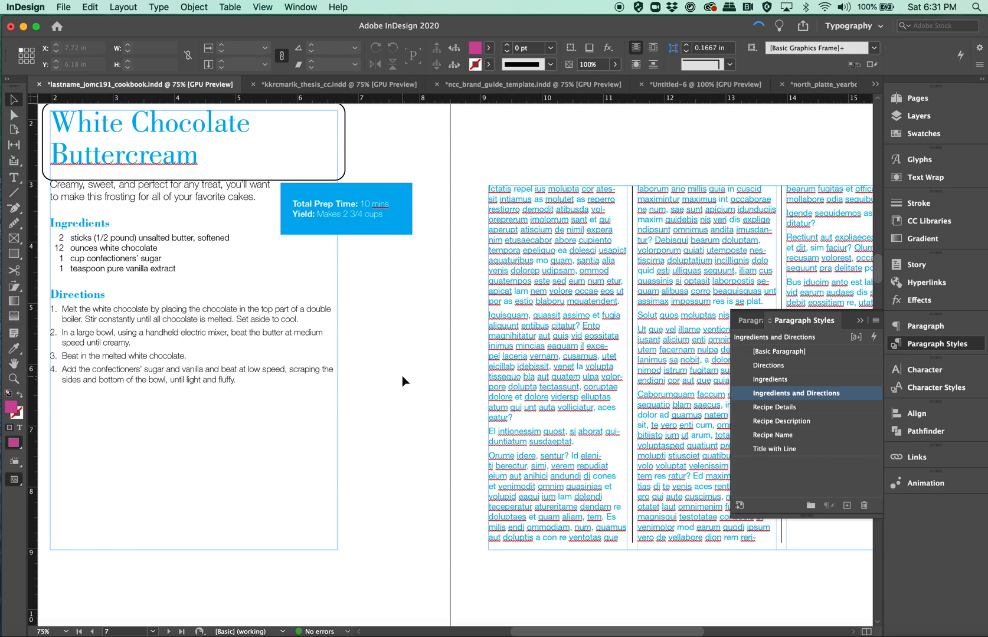
pyautogui.scroll(2, 401, 375)
pyautogui.scroll(5, 401, 375)
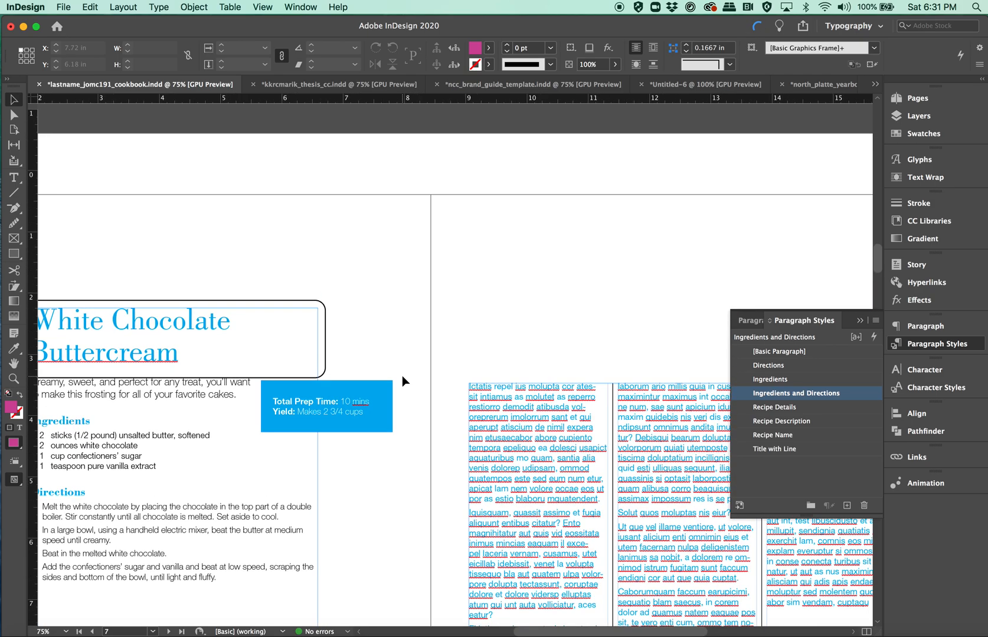
pyautogui.scroll(-5, 402, 375)
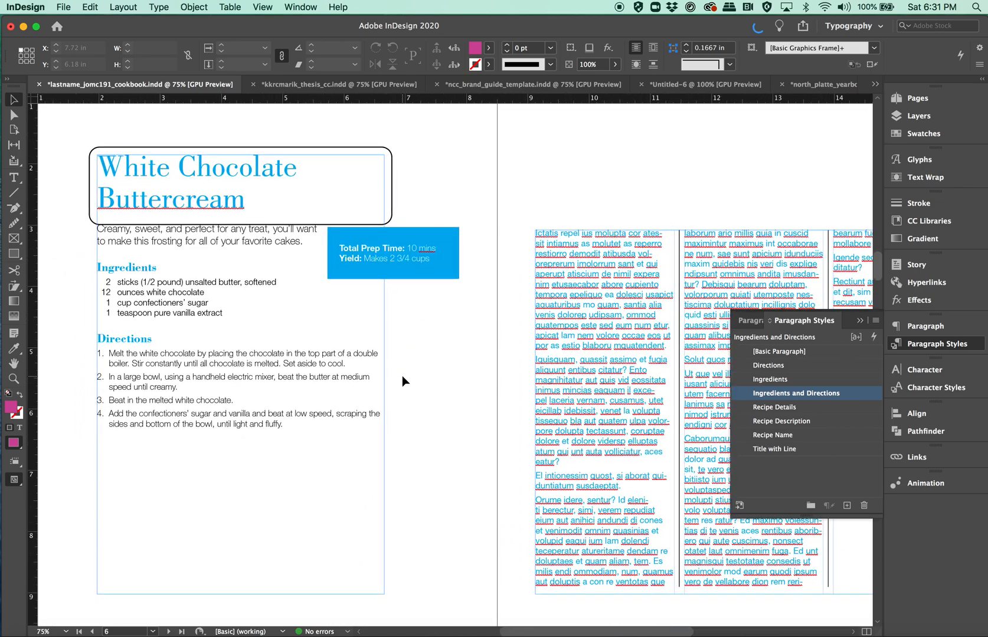